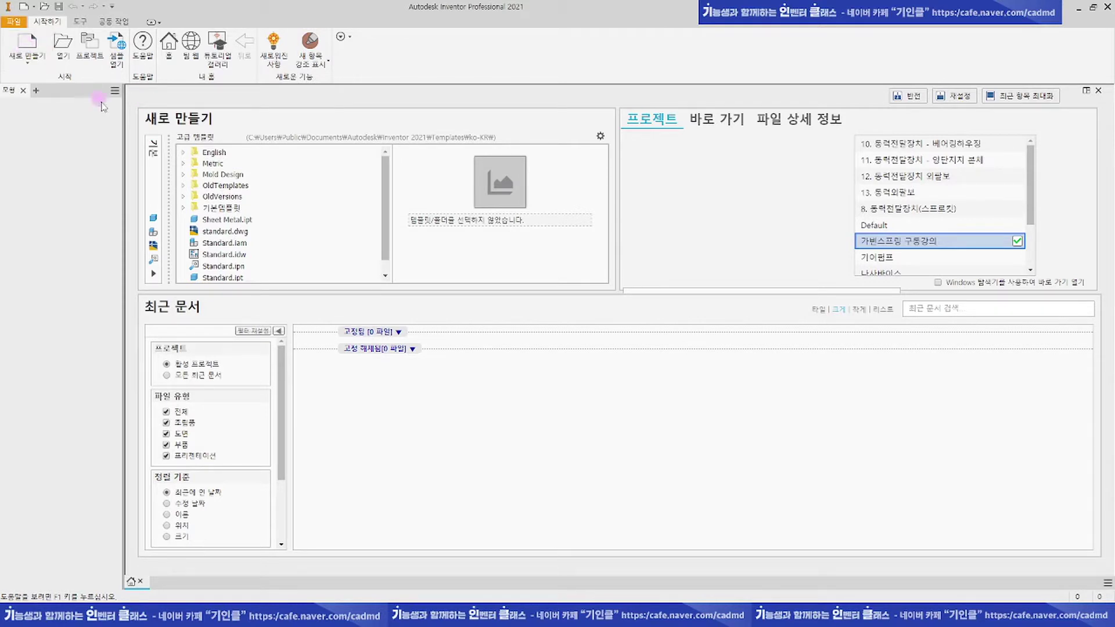
Step: Create a new part file from the Standard.ipt template
click(36, 52)
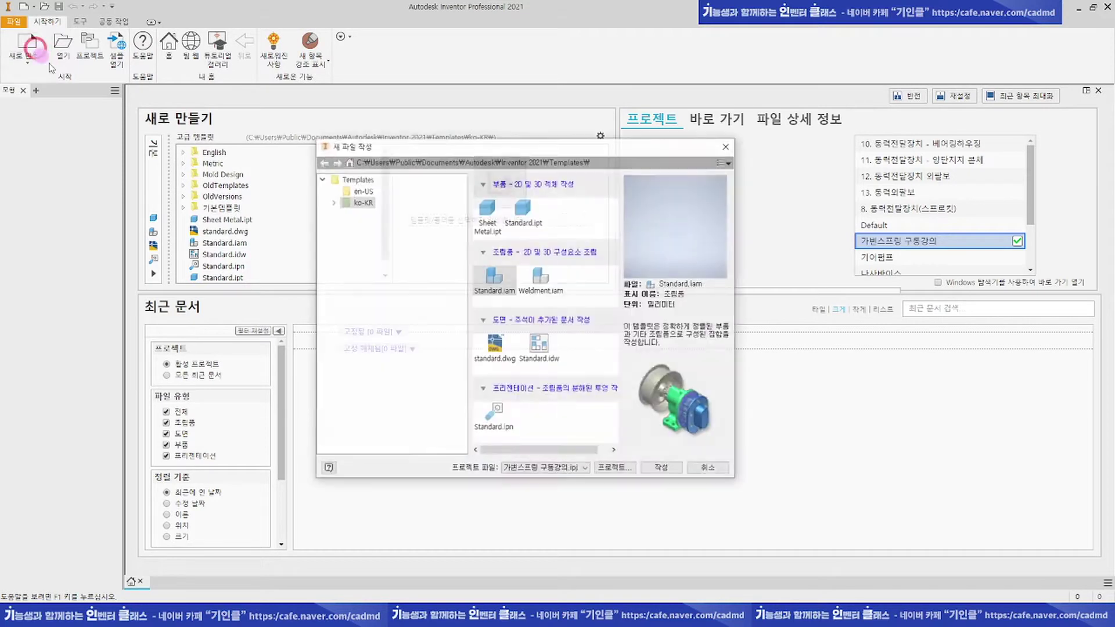
double_click(528, 225)
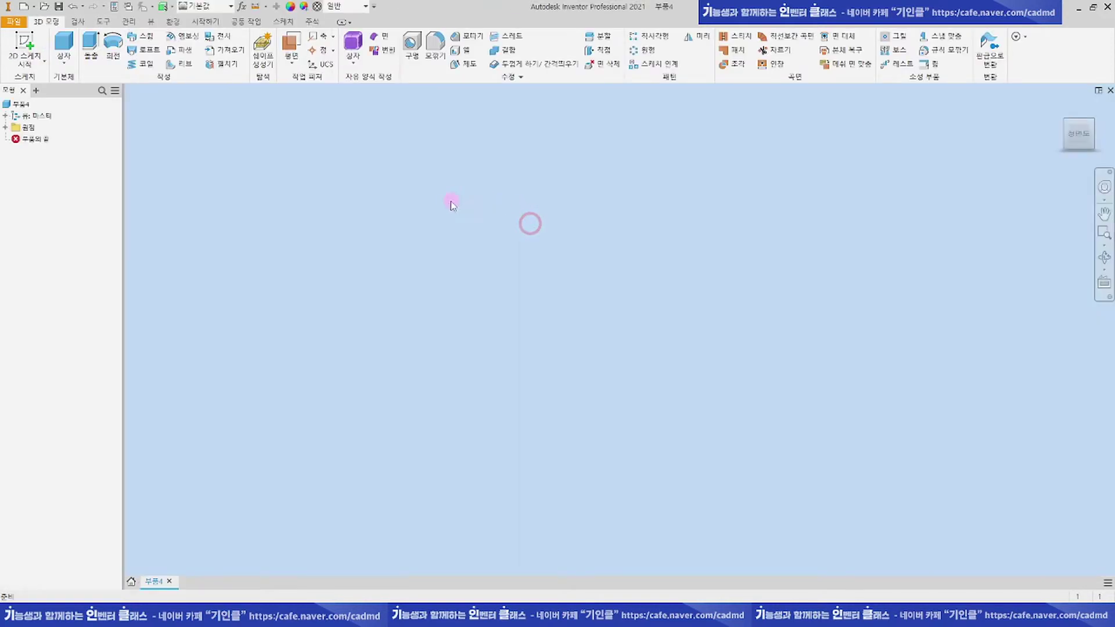
click(424, 199)
Step: Start a 2D sketch on the origin YZ plane
click(19, 133)
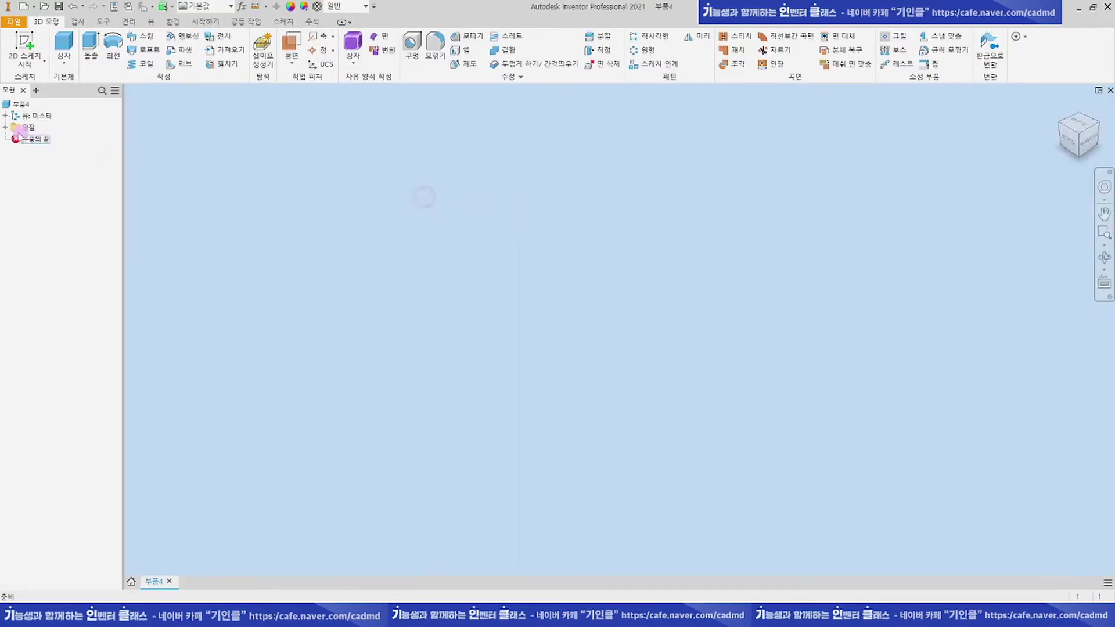
click(6, 127)
click(46, 141)
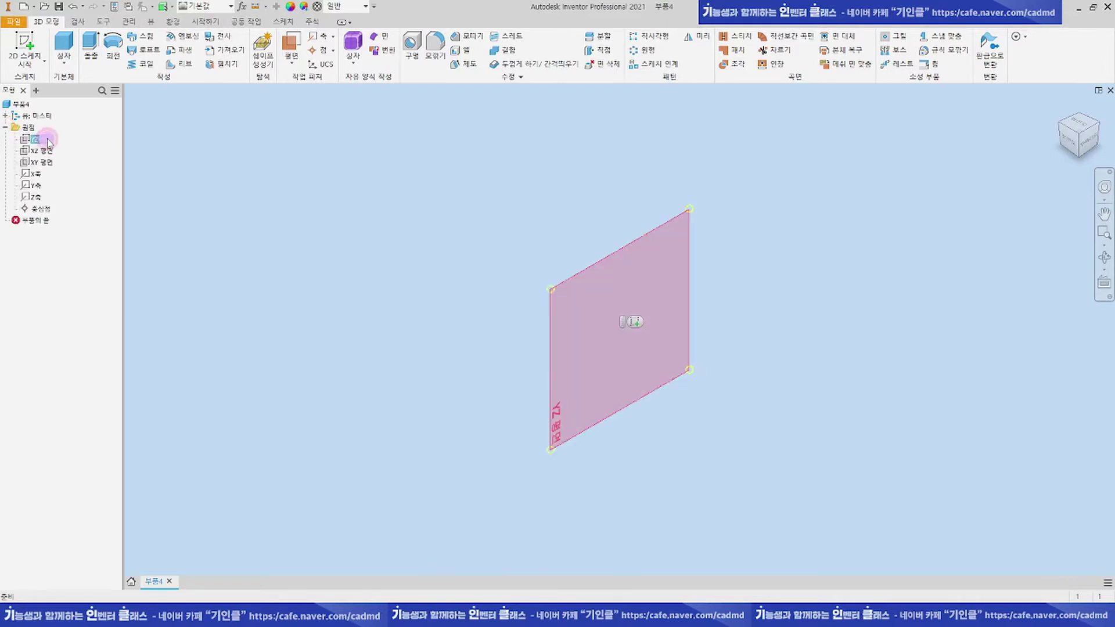
click(25, 41)
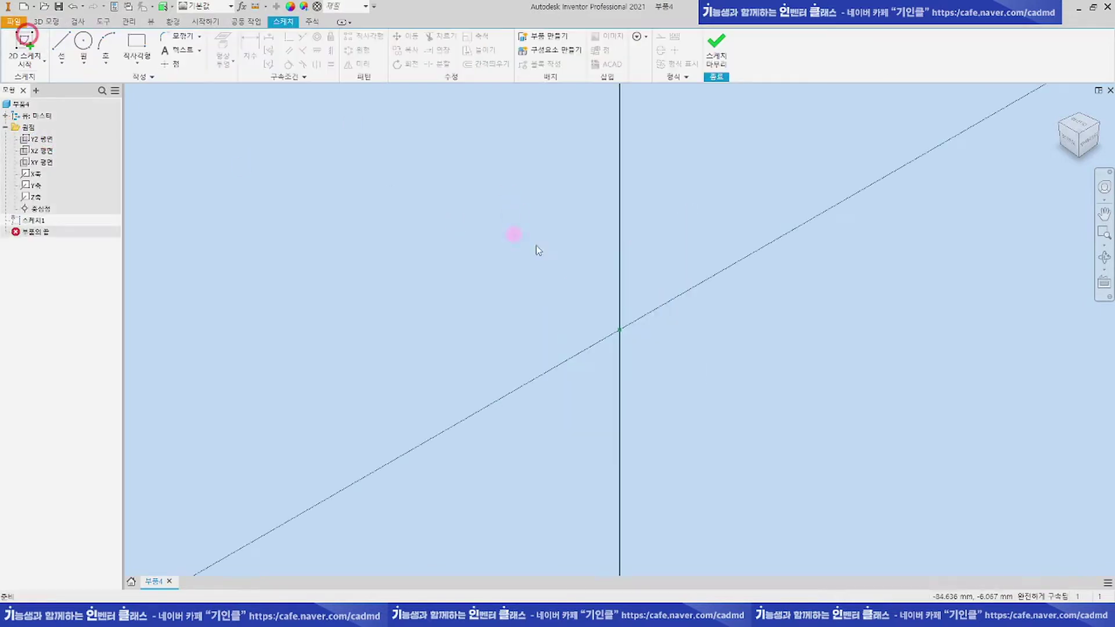
click(520, 238)
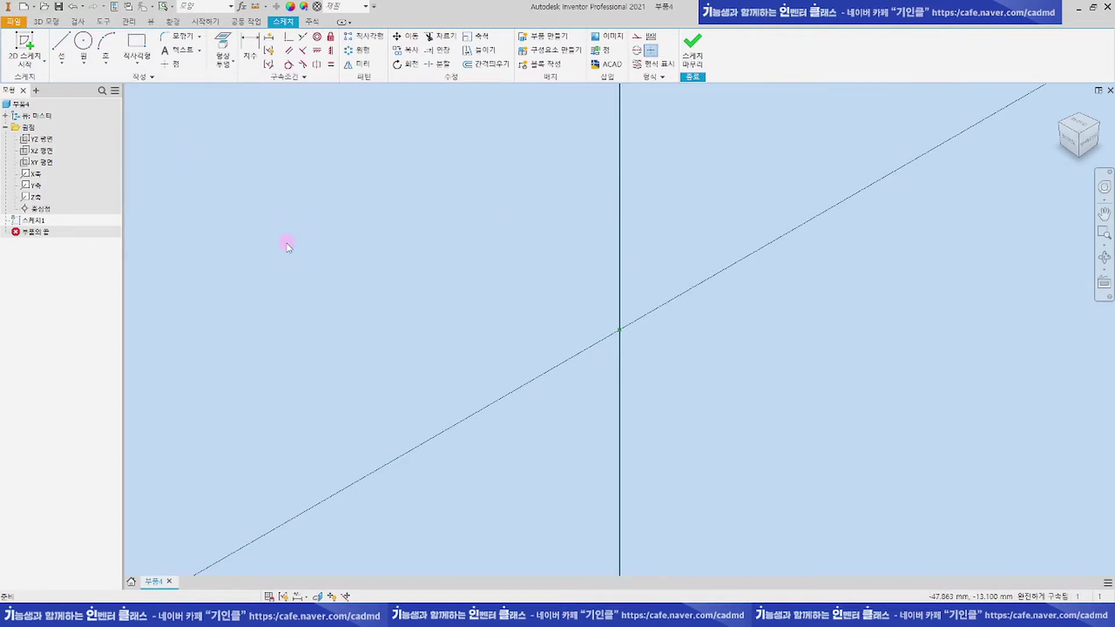
Step: Make the new sketch adaptive (가변)
click(44, 222)
right_click(33, 221)
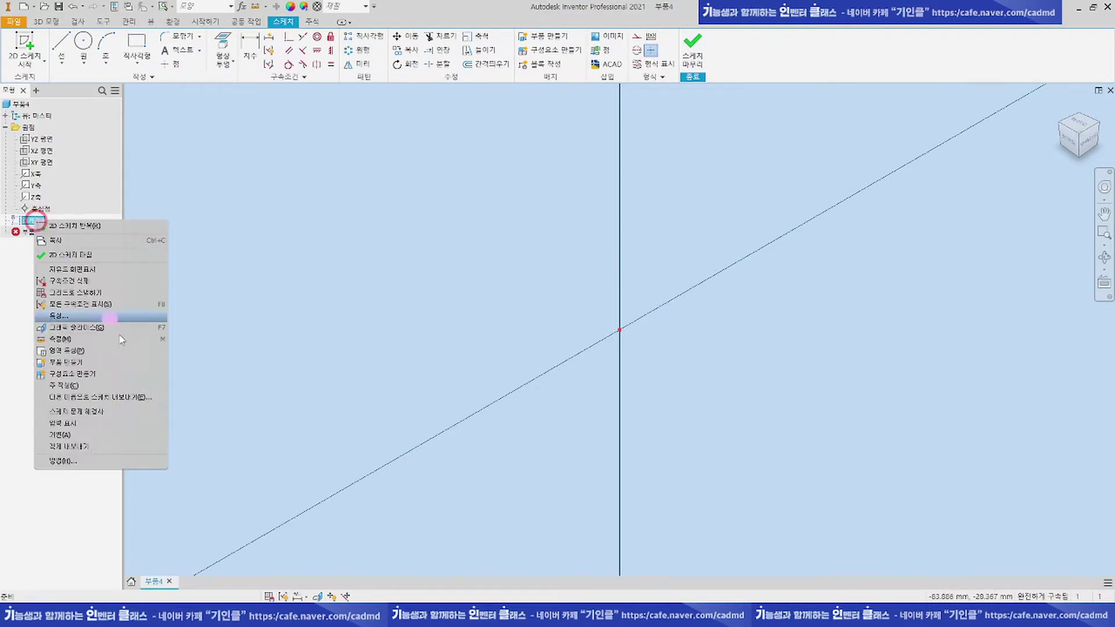
click(79, 436)
click(43, 289)
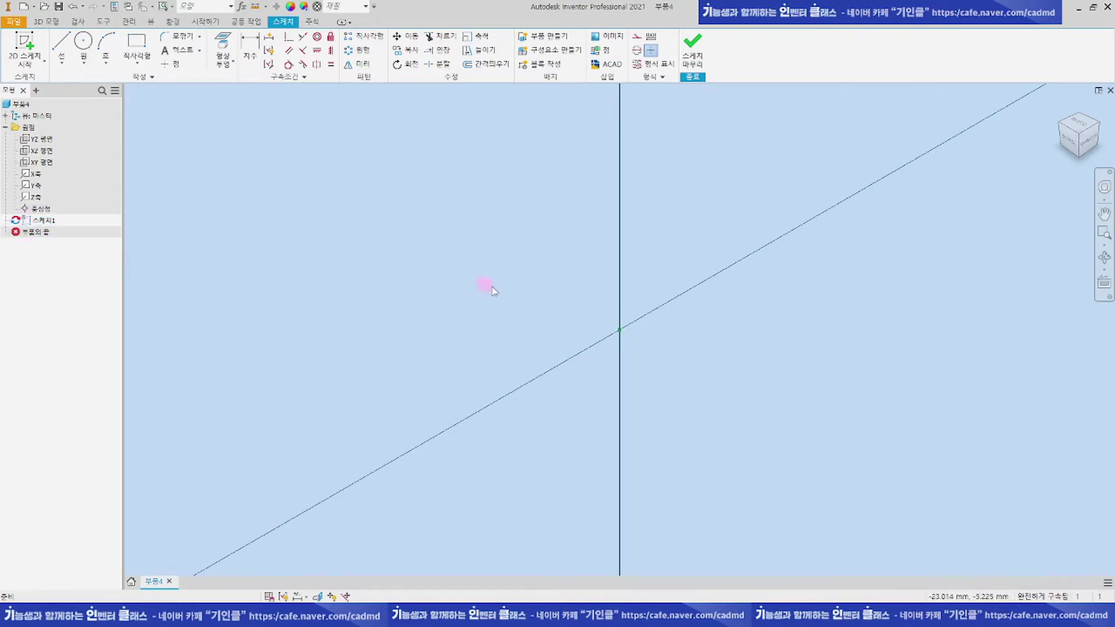
Step: Draw a two-point rectangle about 69 mm wide and 97 mm high with its lower inner corner at the sketch origin
click(1089, 146)
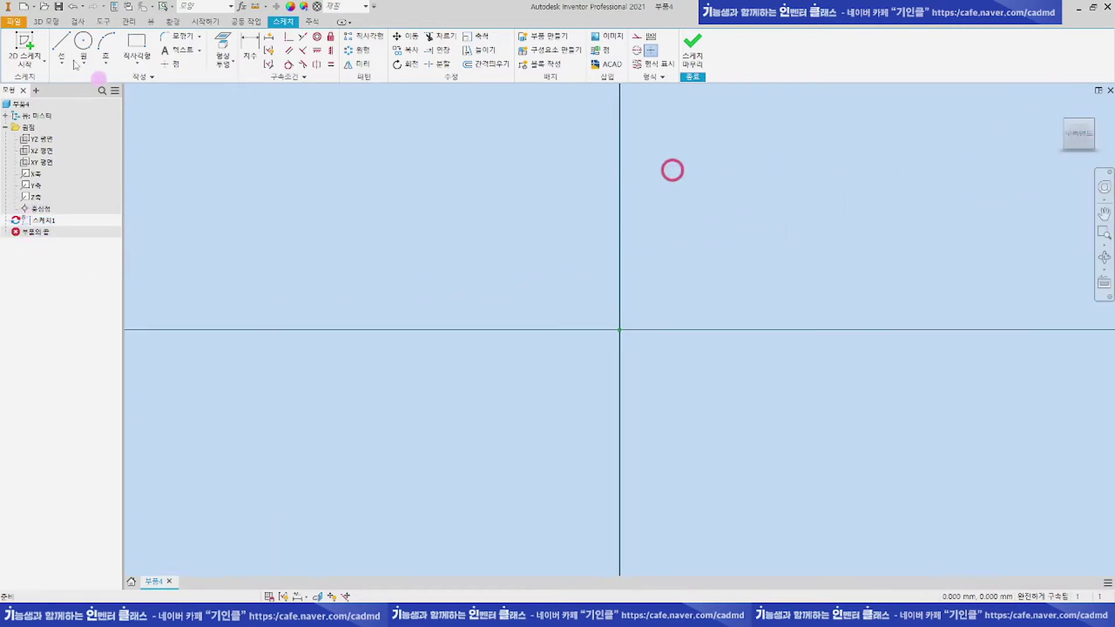
click(145, 42)
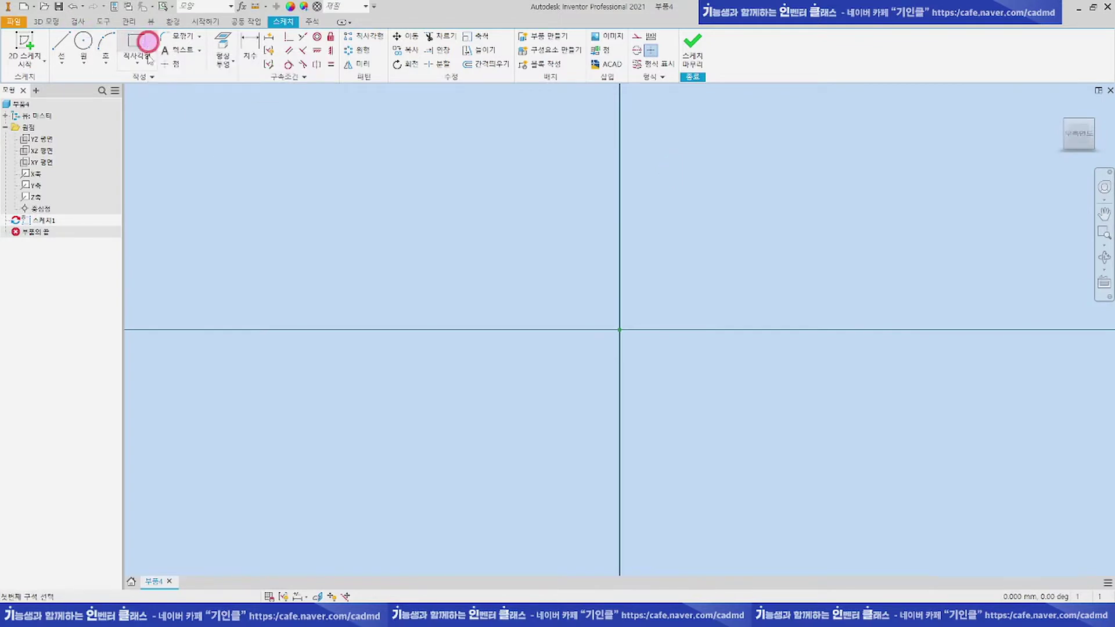
click(622, 329)
click(717, 192)
middle_drag(798, 231, 788, 238)
scroll(662, 288, down, 3)
scroll(692, 267, up, 2)
key(Escape)
Step: Convert the rectangle's vertical edge on the origin axis to a centerline
drag(622, 252, 585, 271)
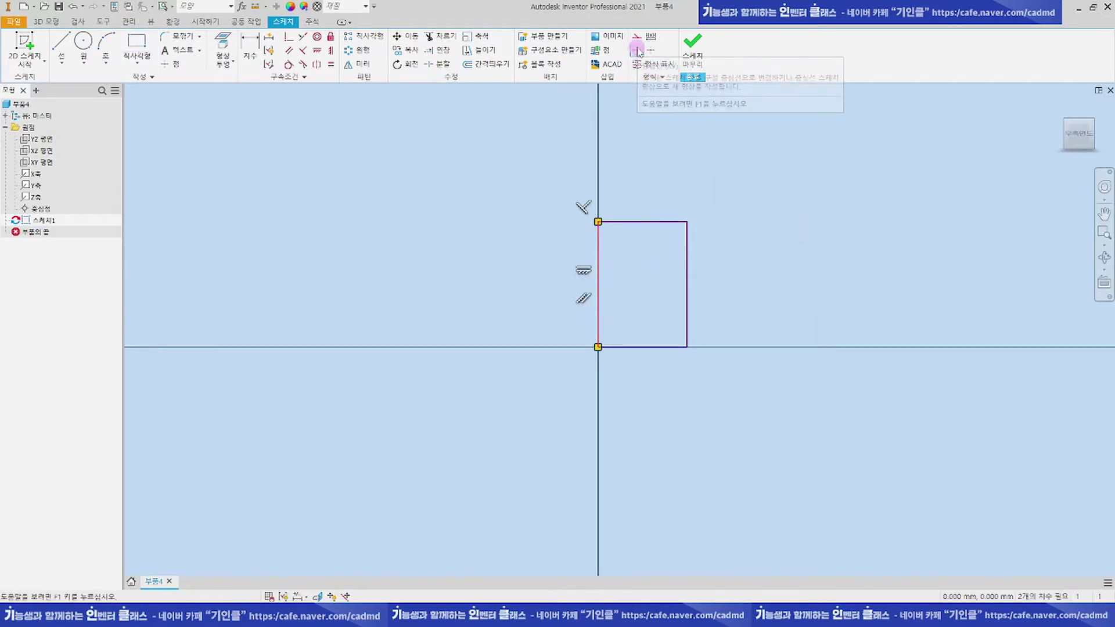
click(638, 51)
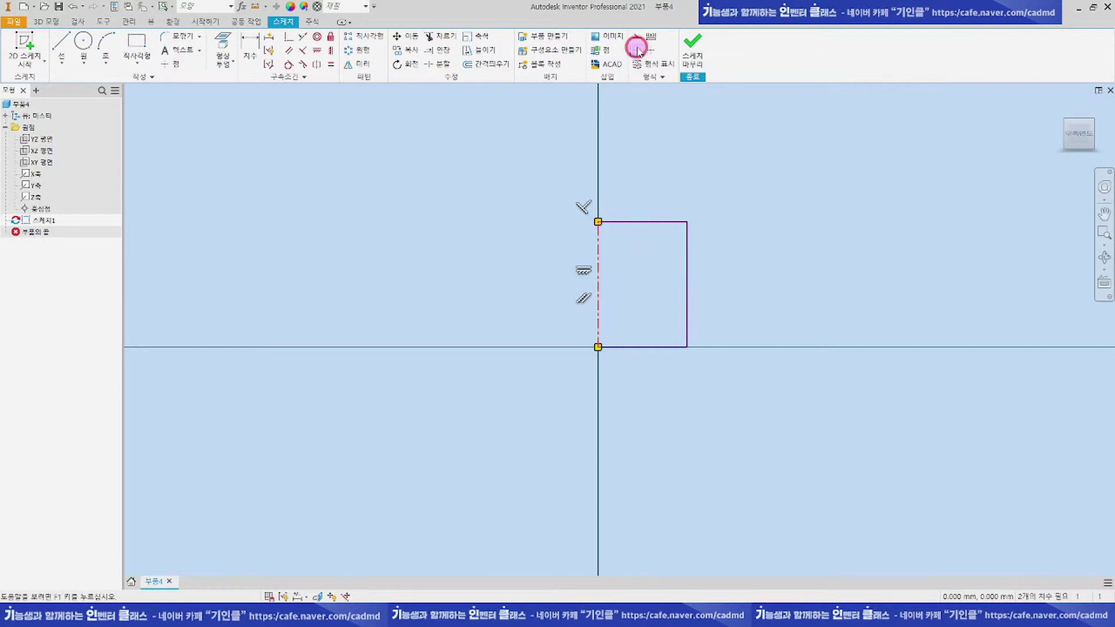
click(661, 155)
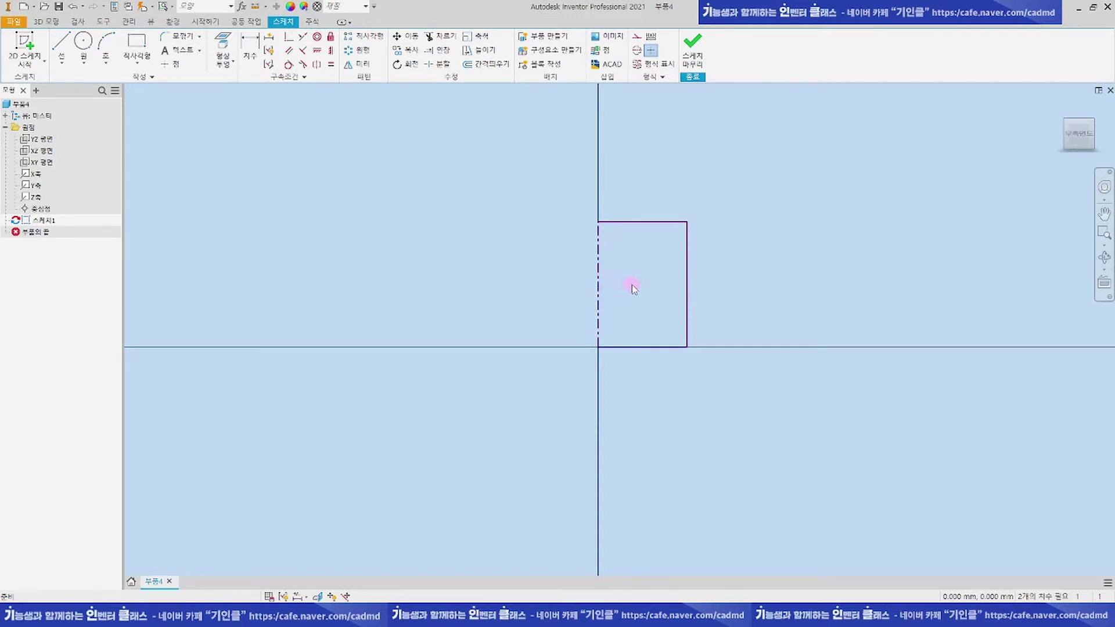
Step: Draw a 2 mm diameter circle centred on the rectangle's lower outer corner
click(82, 40)
click(686, 347)
scroll(687, 346, up, 2)
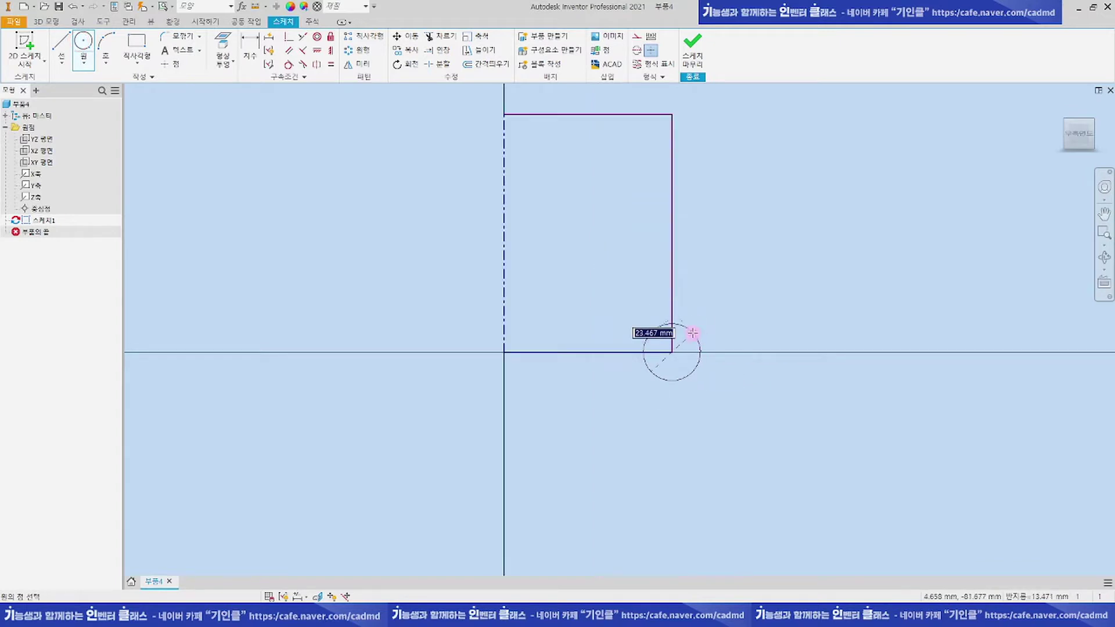
text(2)
key(Return)
key(Escape)
scroll(670, 348, up, 1)
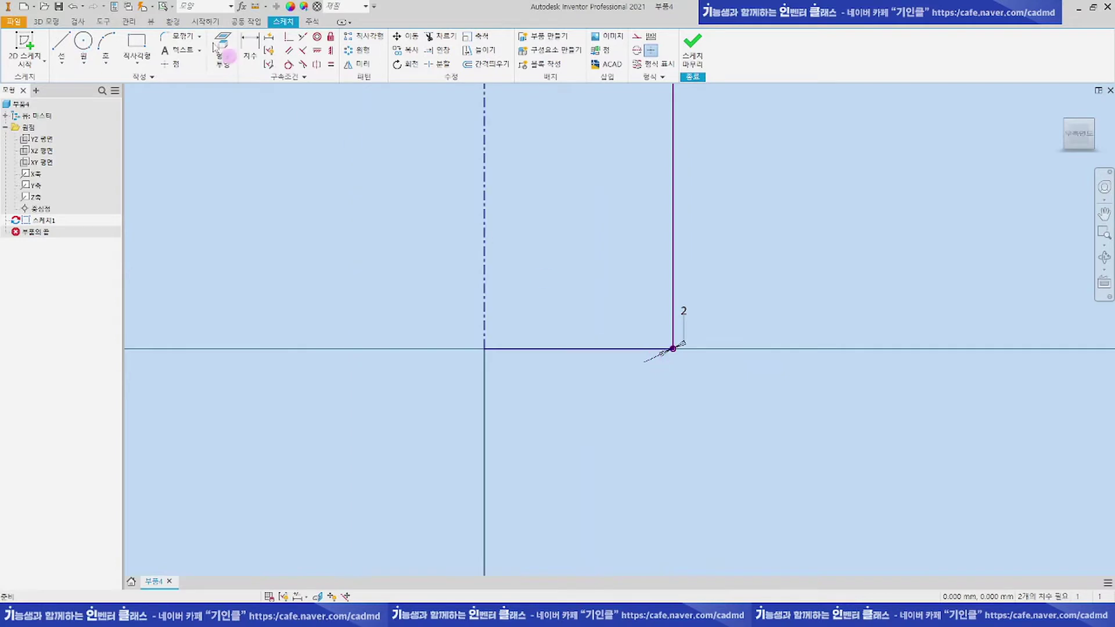
Step: Dimension the outer vertical edge from the centerline as a 20 mm diameter
click(249, 46)
click(673, 271)
scroll(604, 289, down, 2)
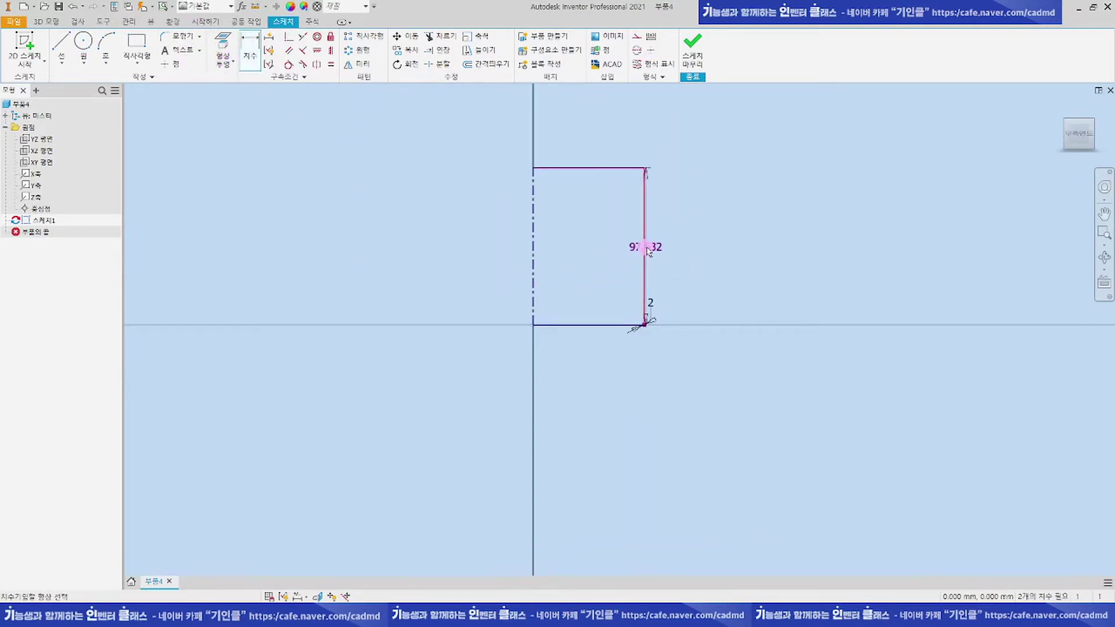
click(535, 267)
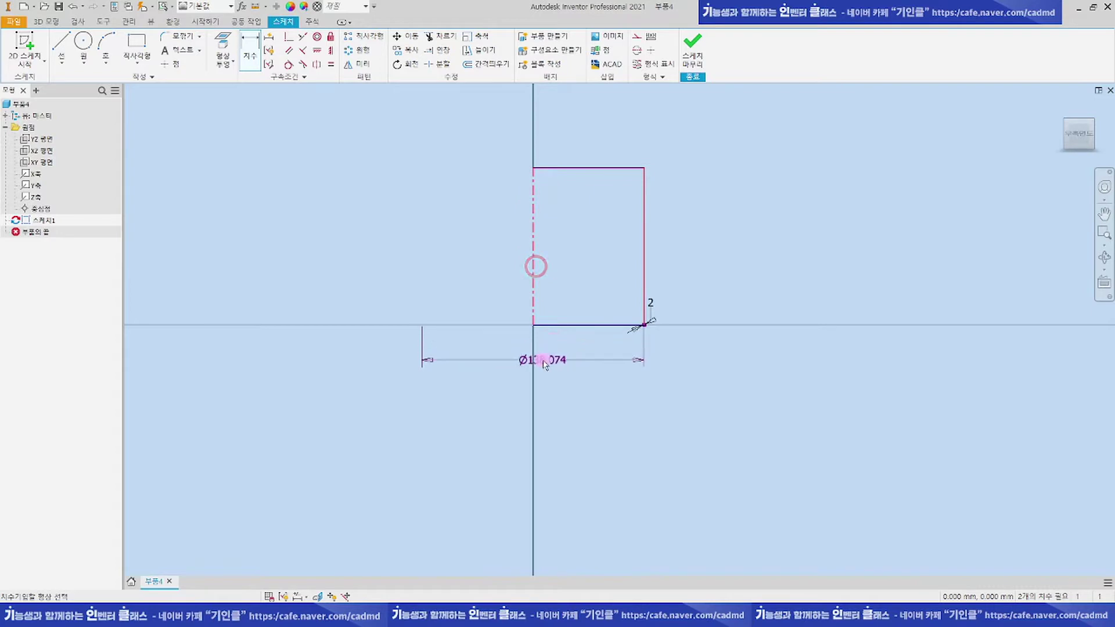
click(543, 362)
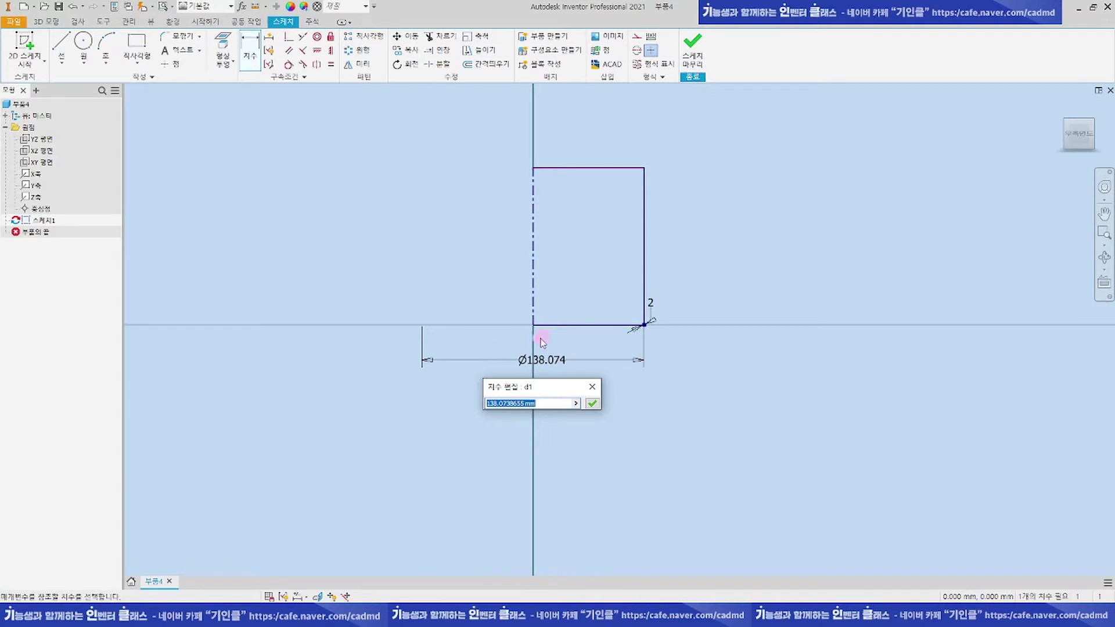
text(20)
key(Return)
Step: Dimension the rectangle's height as 25 mm
click(551, 224)
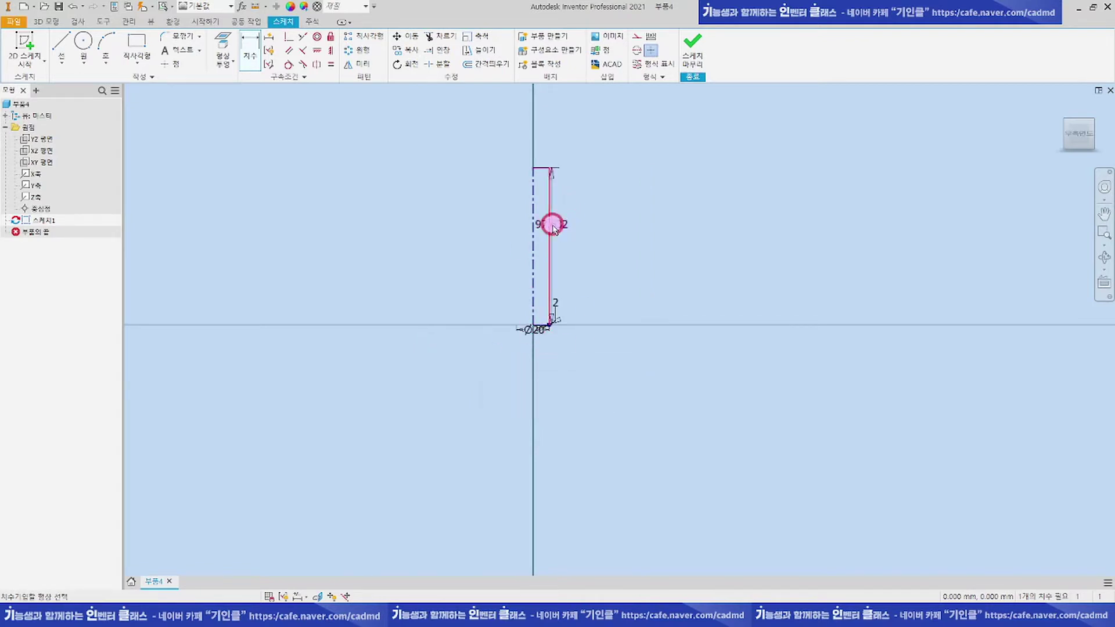
click(622, 241)
text(25)
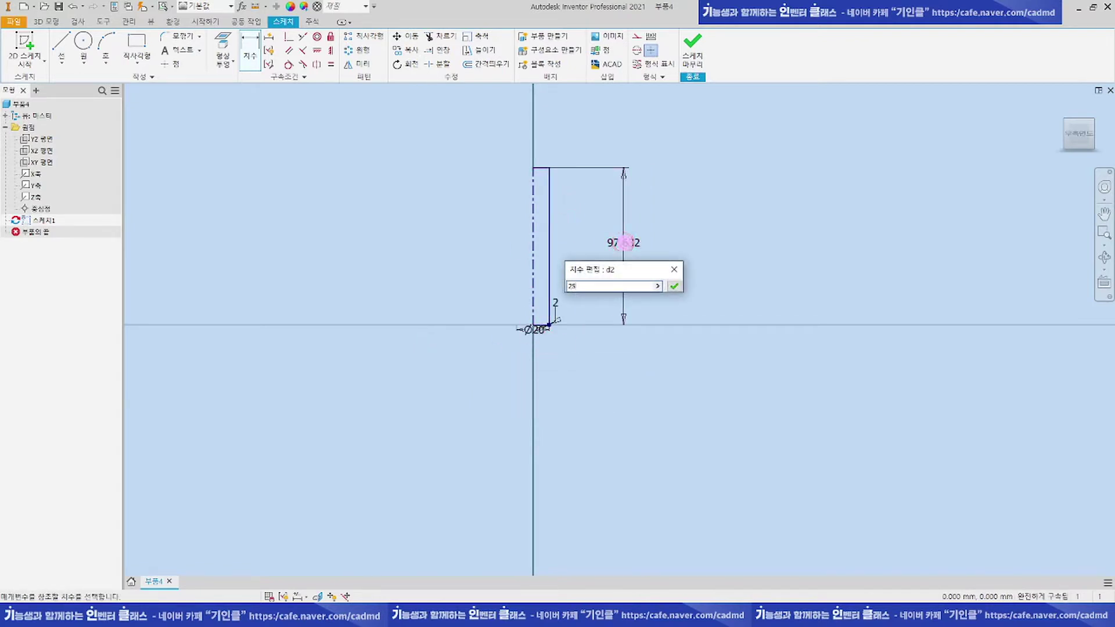
key(Return)
scroll(537, 299, down, 5)
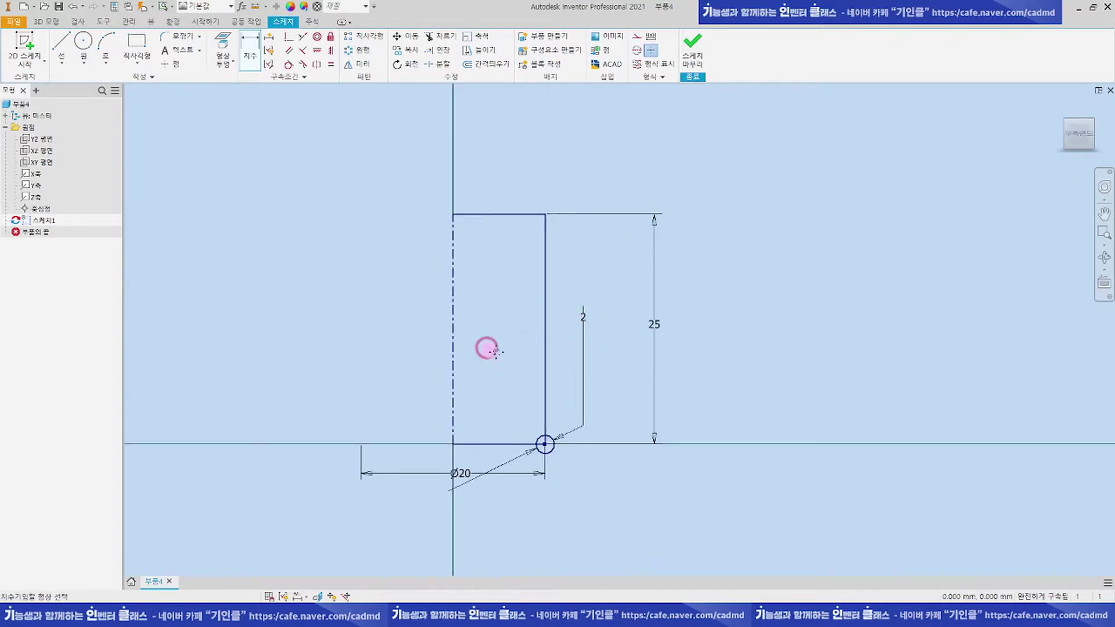
scroll(495, 351, down, 2)
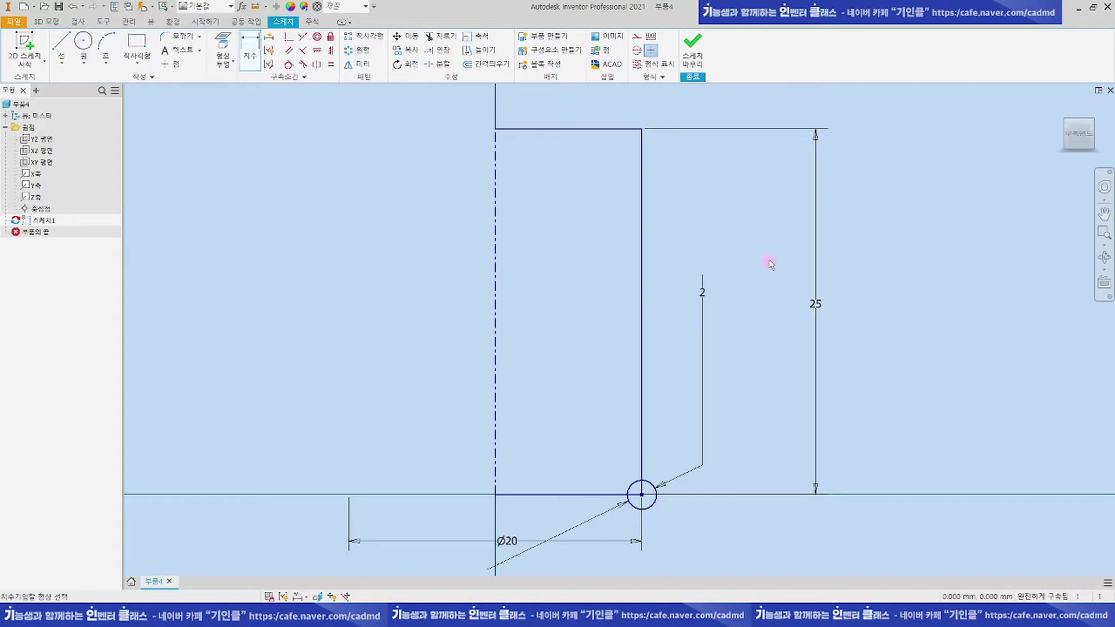
Step: Convert the 25 mm height dimension to a driven dimension
click(815, 305)
click(819, 304)
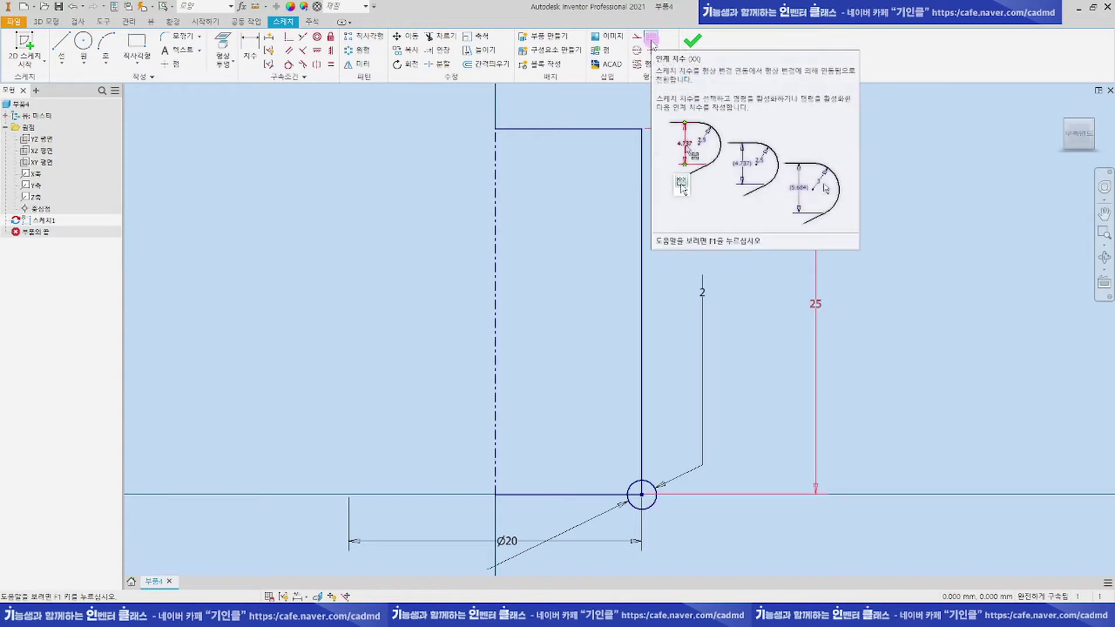
click(652, 42)
click(747, 239)
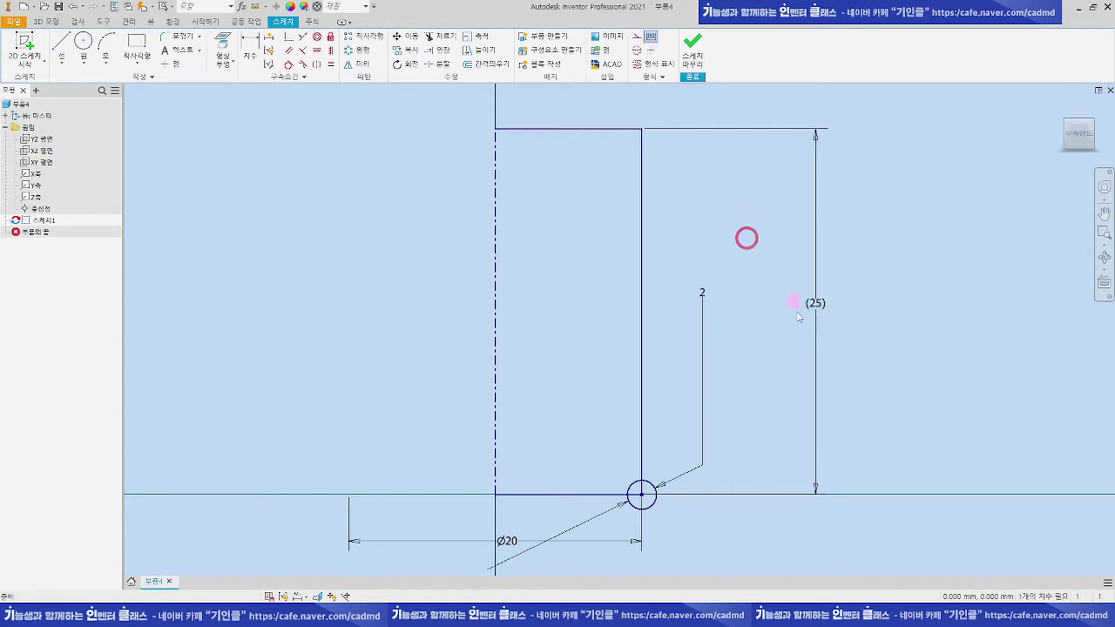
Step: Try moving the rectangle's upper edge to test its free height, and undo back to the driving height dimension
scroll(632, 235, down, 2)
click(632, 231)
mouse_move(625, 225)
mouse_down()
mouse_move(631, 165)
mouse_move(617, 217)
mouse_move(612, 173)
mouse_move(614, 209)
mouse_move(613, 173)
mouse_move(614, 183)
mouse_up()
key(ctrl+z)
key(ctrl+z)
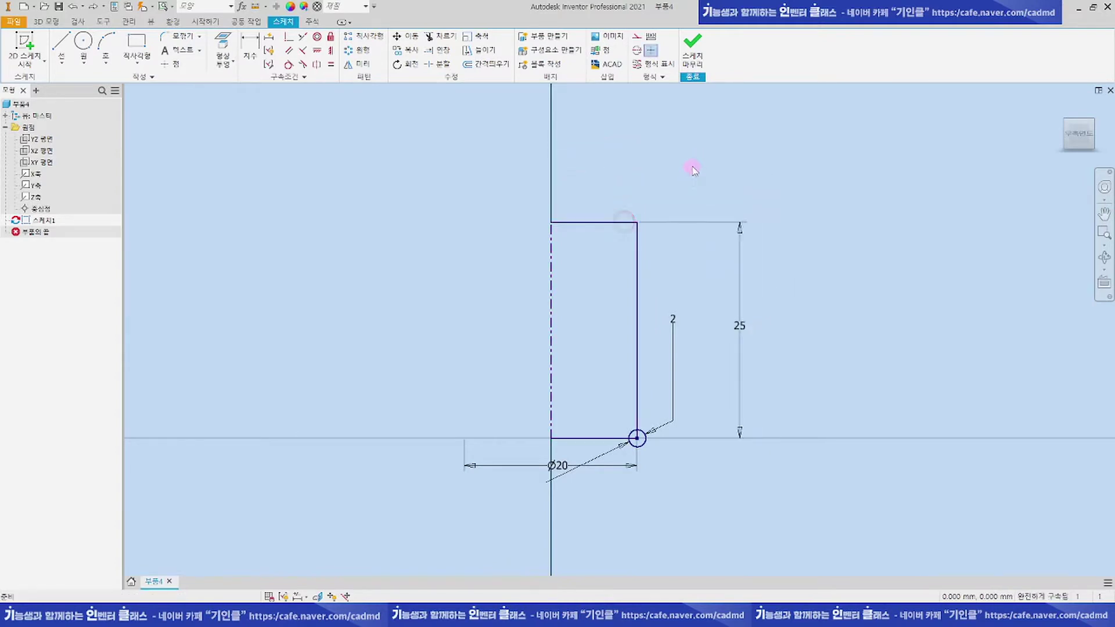
Step: Make the rectangle's 25 mm height dimension driven and finish the sketch
click(602, 222)
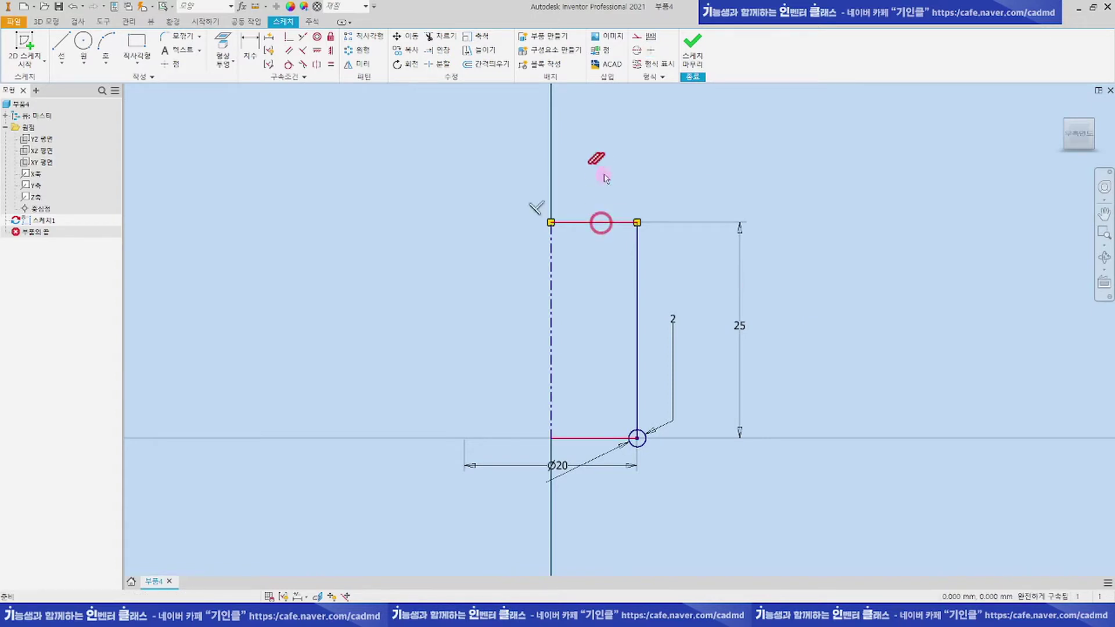
click(654, 170)
click(760, 254)
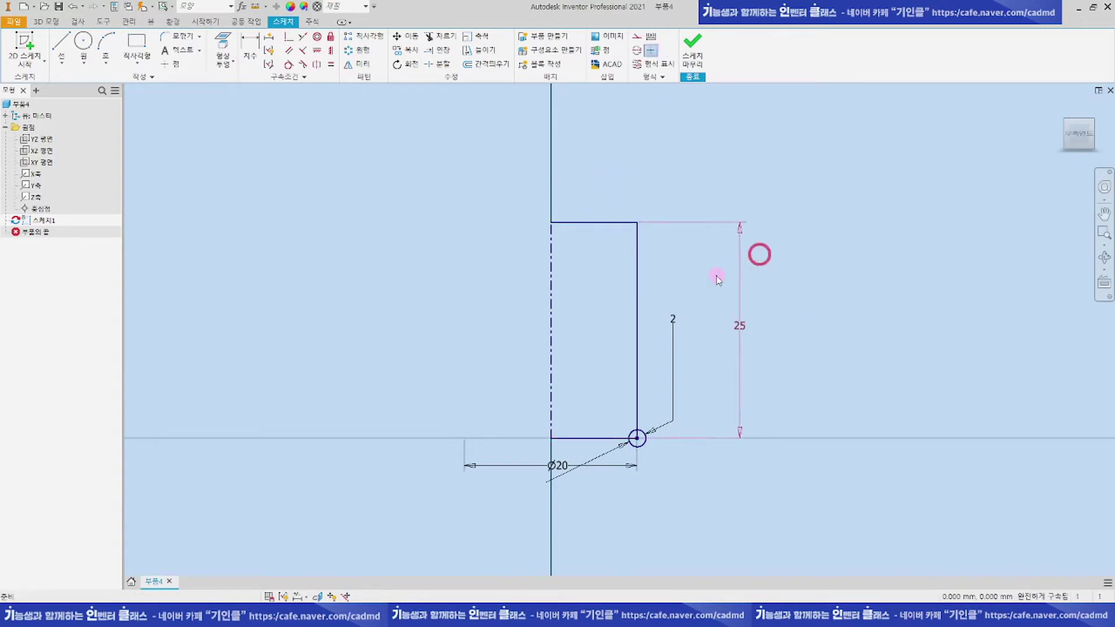
click(652, 38)
click(651, 169)
mouse_move(616, 221)
mouse_down()
mouse_move(621, 163)
mouse_move(615, 221)
mouse_up()
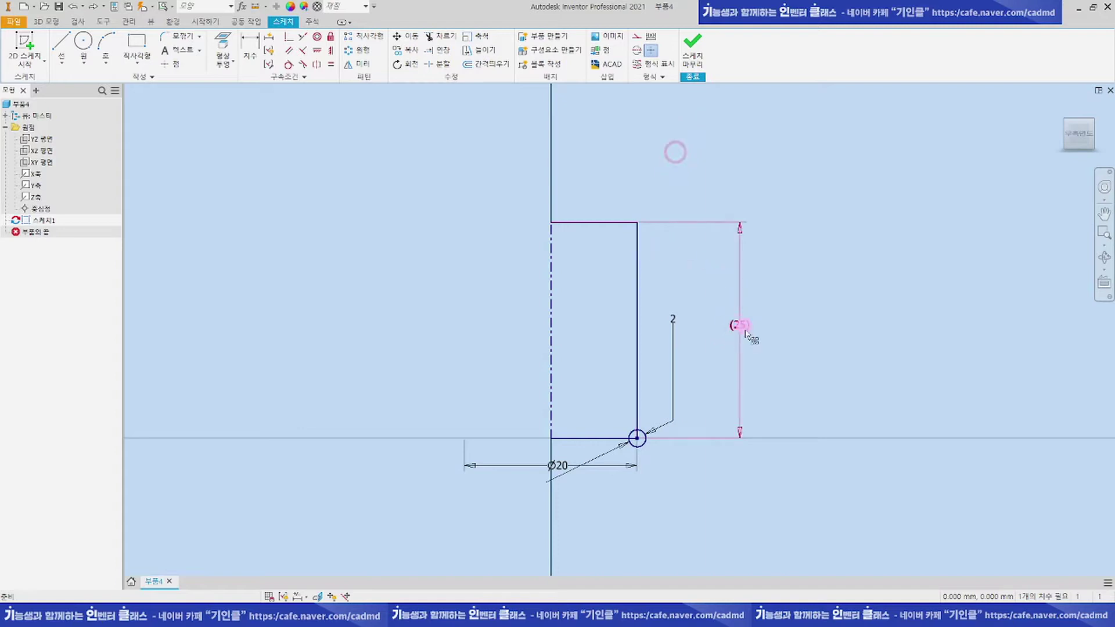
click(689, 61)
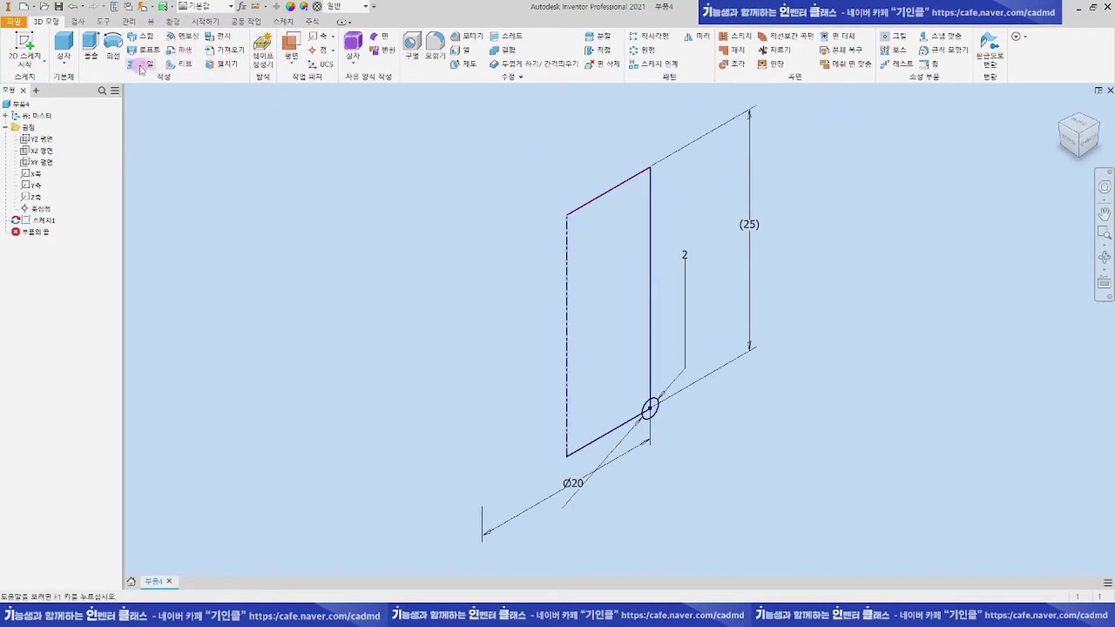
Step: Start a Coil feature with the 2 mm circle as the complete profile and the sketch centerline as its axis
click(139, 65)
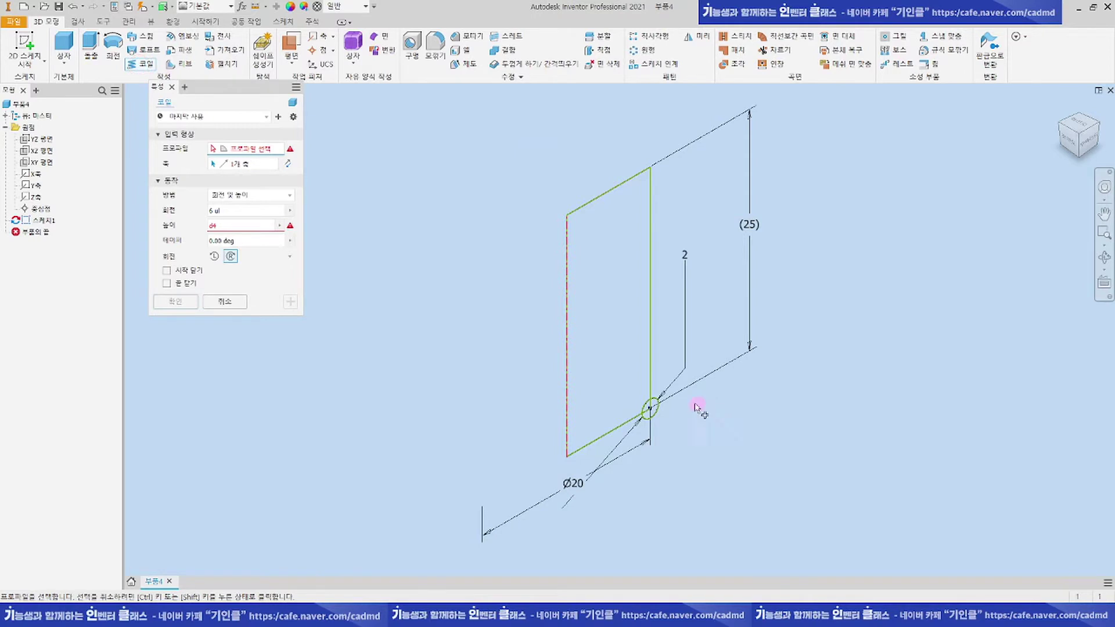
scroll(699, 408, up, 3)
click(624, 431)
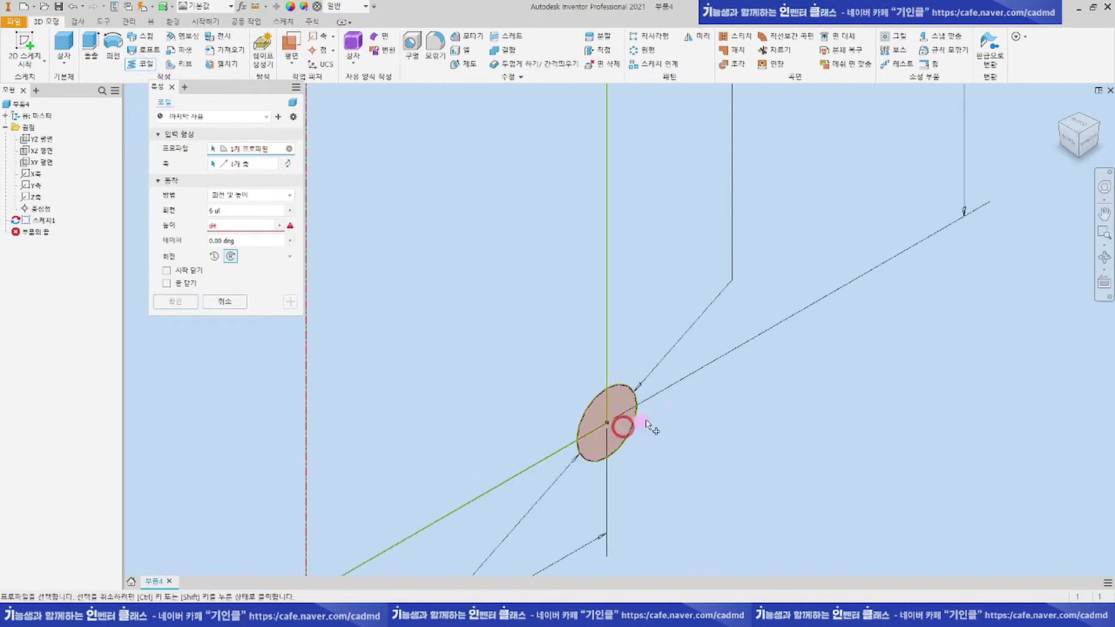
scroll(659, 424, down, 3)
scroll(635, 416, up, 5)
scroll(666, 408, down, 2)
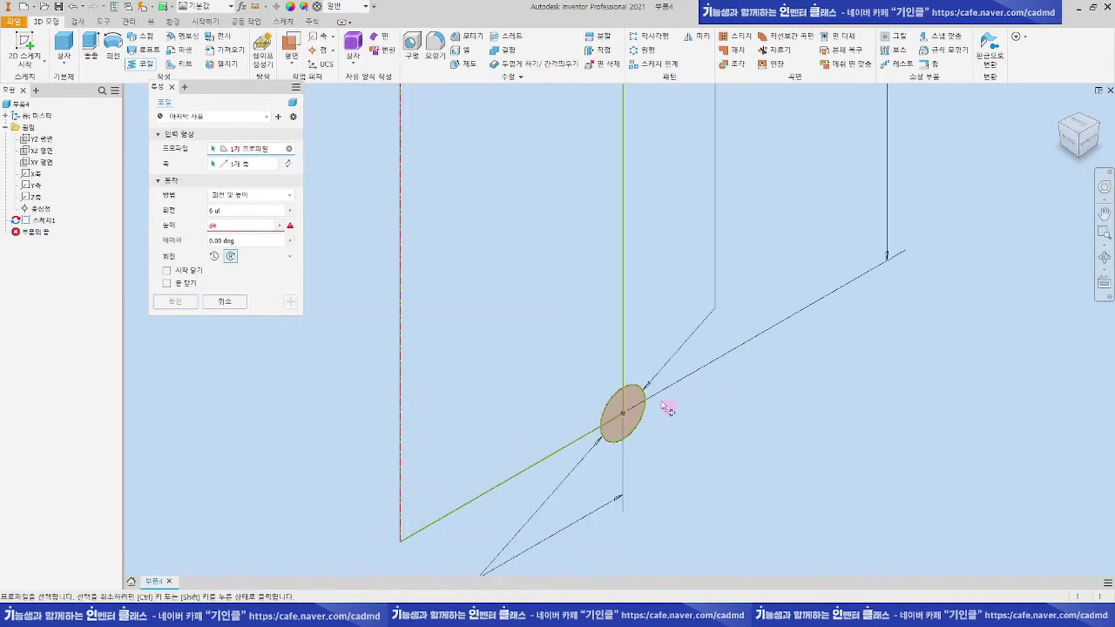
scroll(385, 267, down, 3)
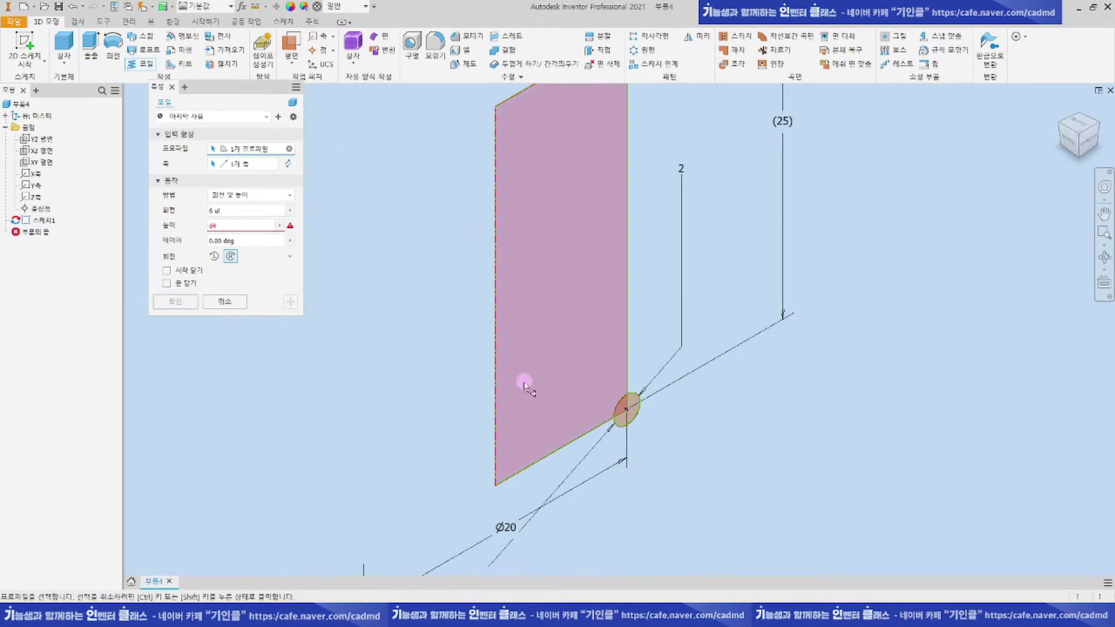
scroll(525, 381, down, 3)
Step: Create the coil by revolution and height with 6 revolutions, linking its height to the driven 25 mm sketch dimension
click(247, 195)
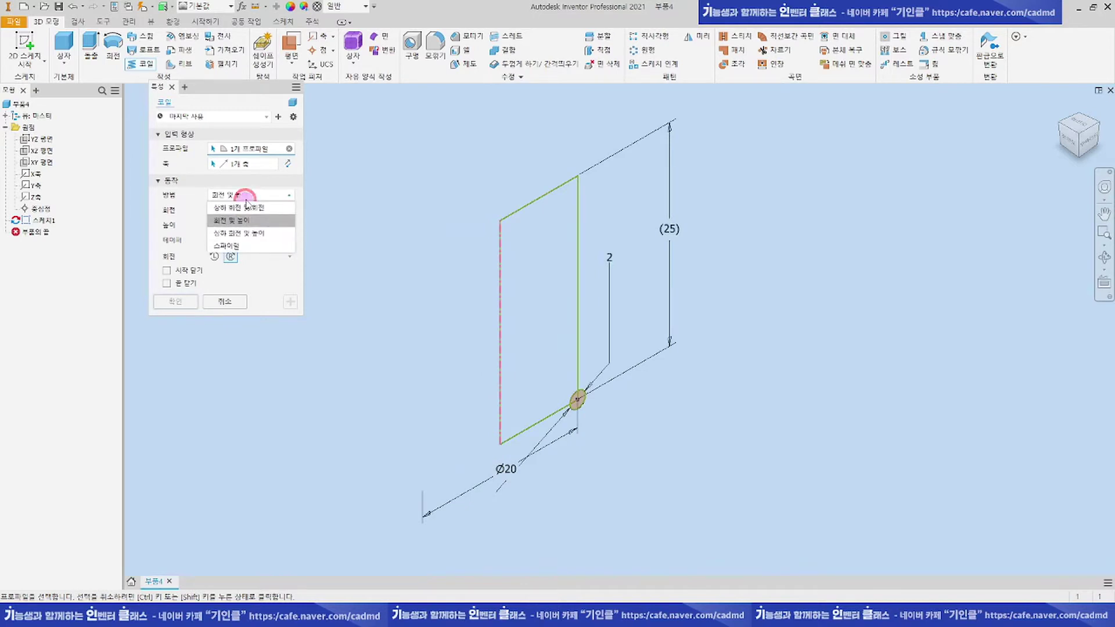
click(246, 217)
click(238, 222)
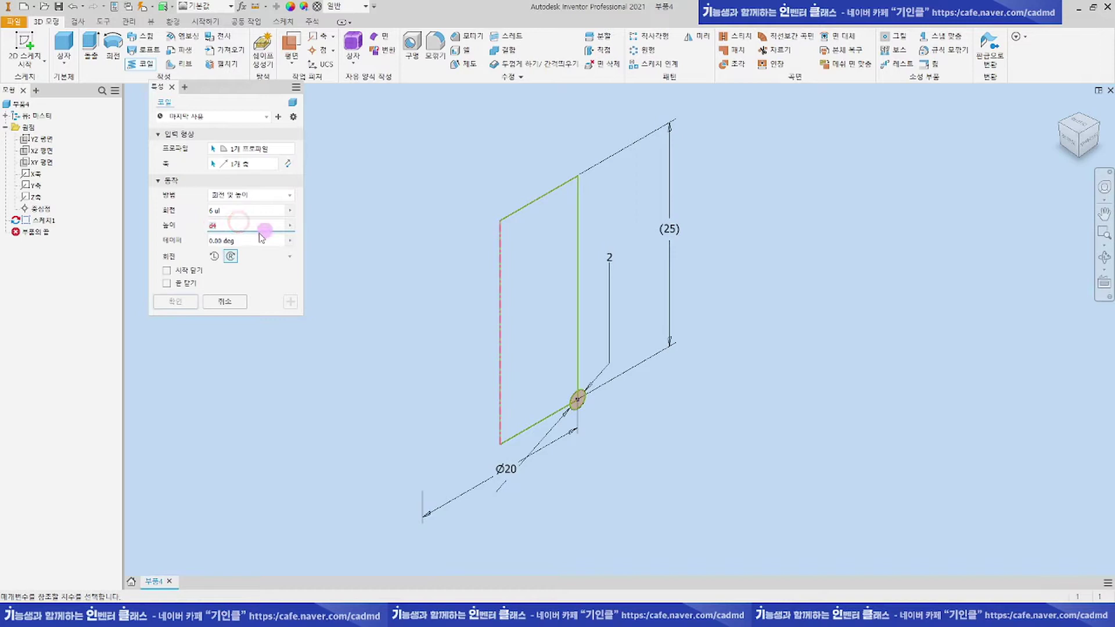
drag(245, 228, 199, 228)
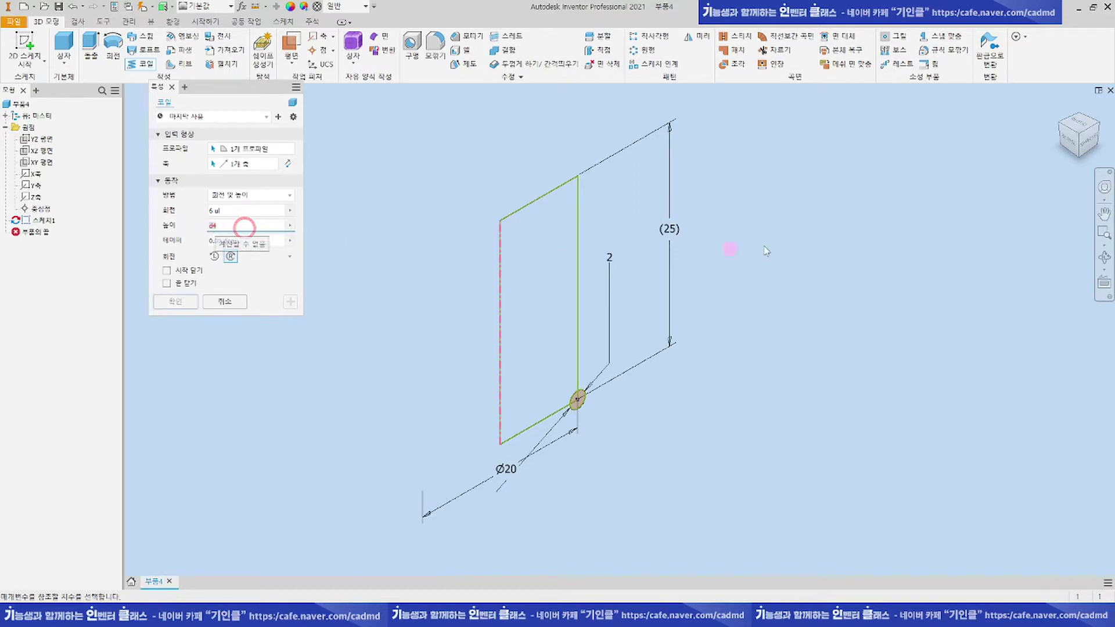
click(661, 231)
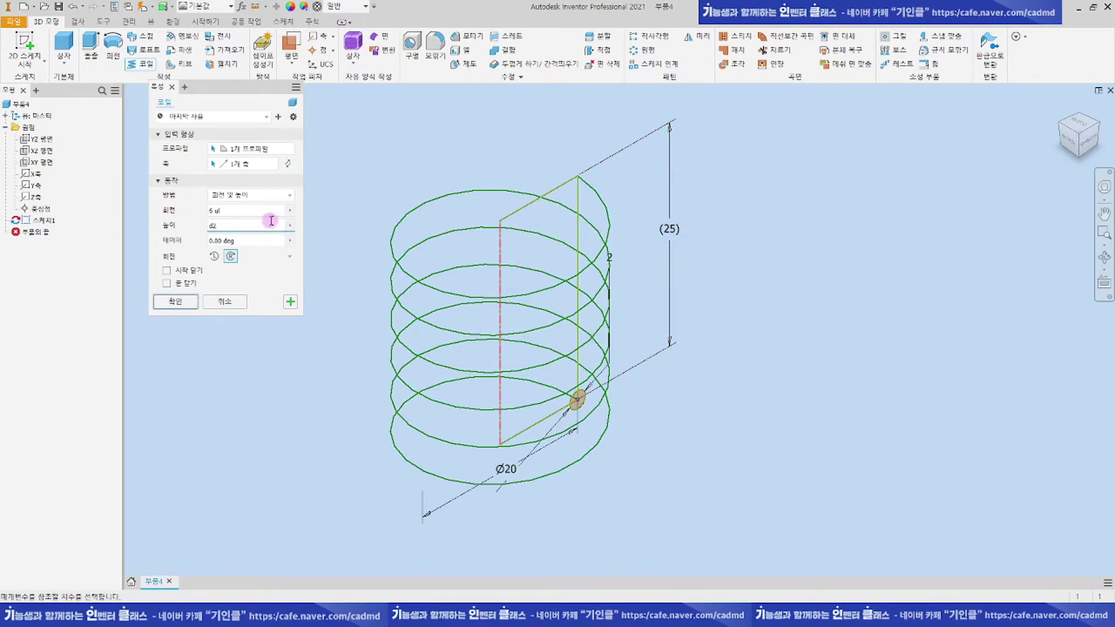
click(242, 211)
click(190, 296)
click(296, 166)
shift+middle_drag(650, 366, 622, 301)
scroll(725, 448, up, 1)
click(830, 425)
key(F6)
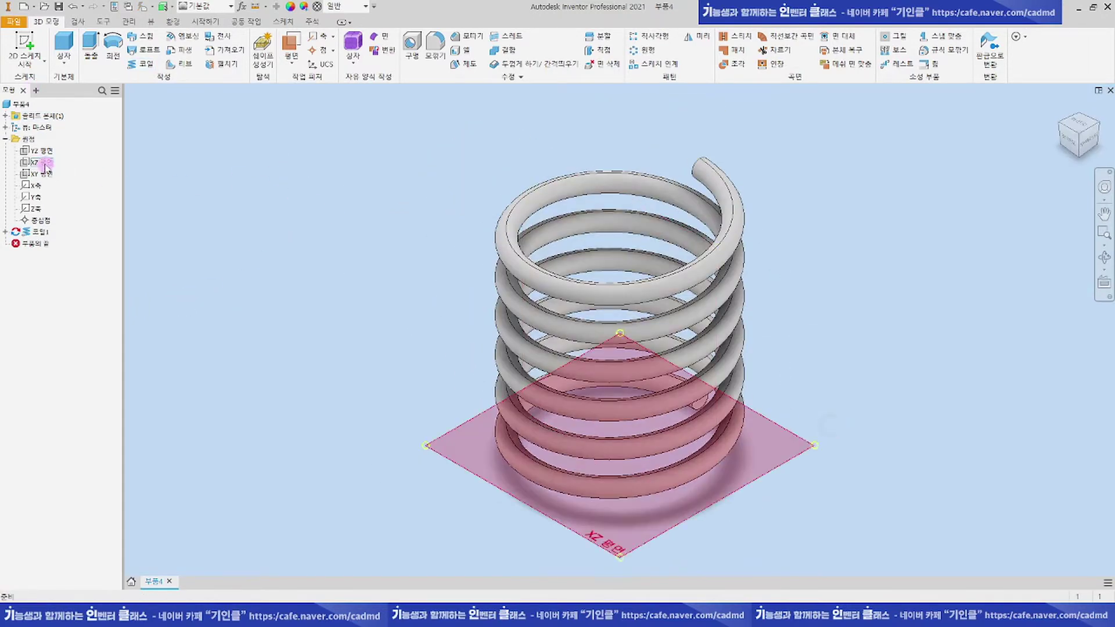
Step: Create a sketch on the XZ plane containing the coil's projected cut edges, and finish the sketch
click(48, 163)
key(F4)
drag(642, 354, 596, 311)
click(1078, 135)
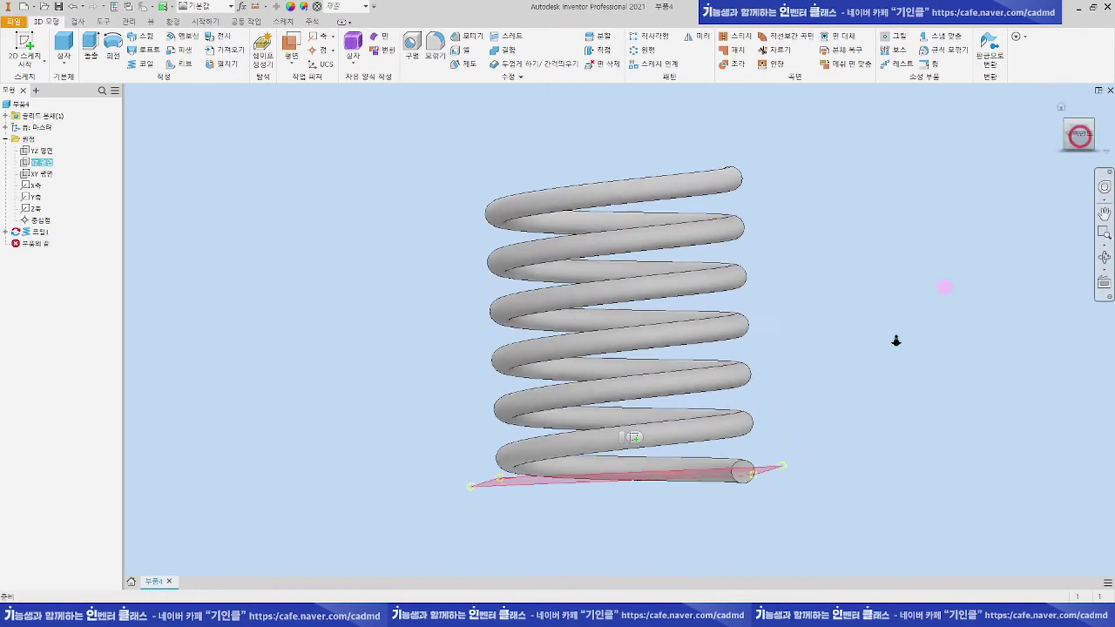
scroll(743, 447, up, 5)
scroll(744, 441, down, 5)
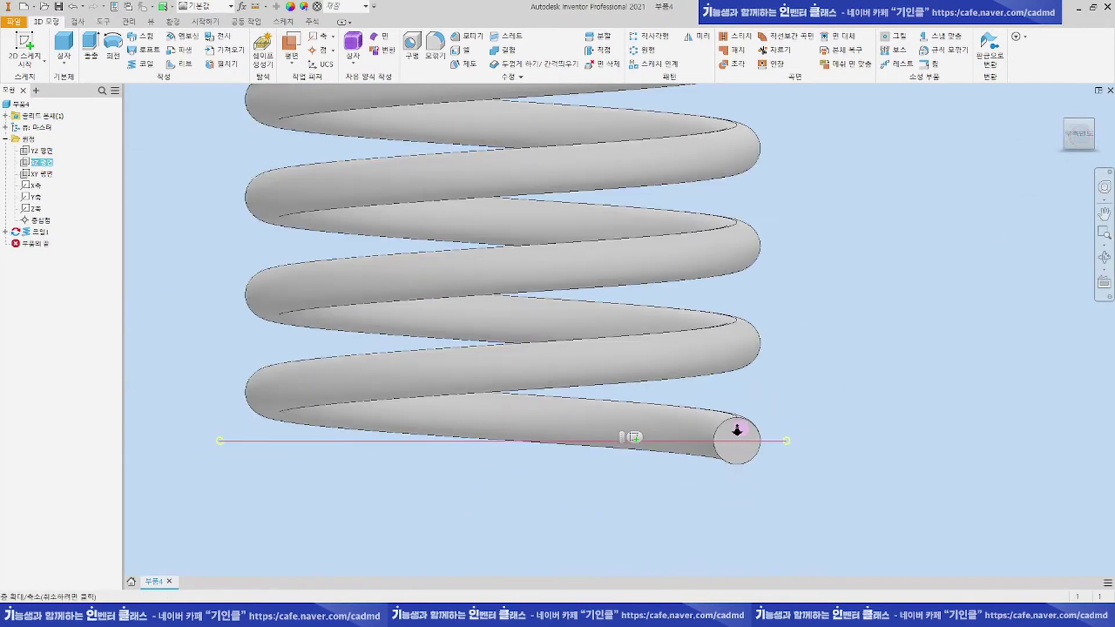
key(F6)
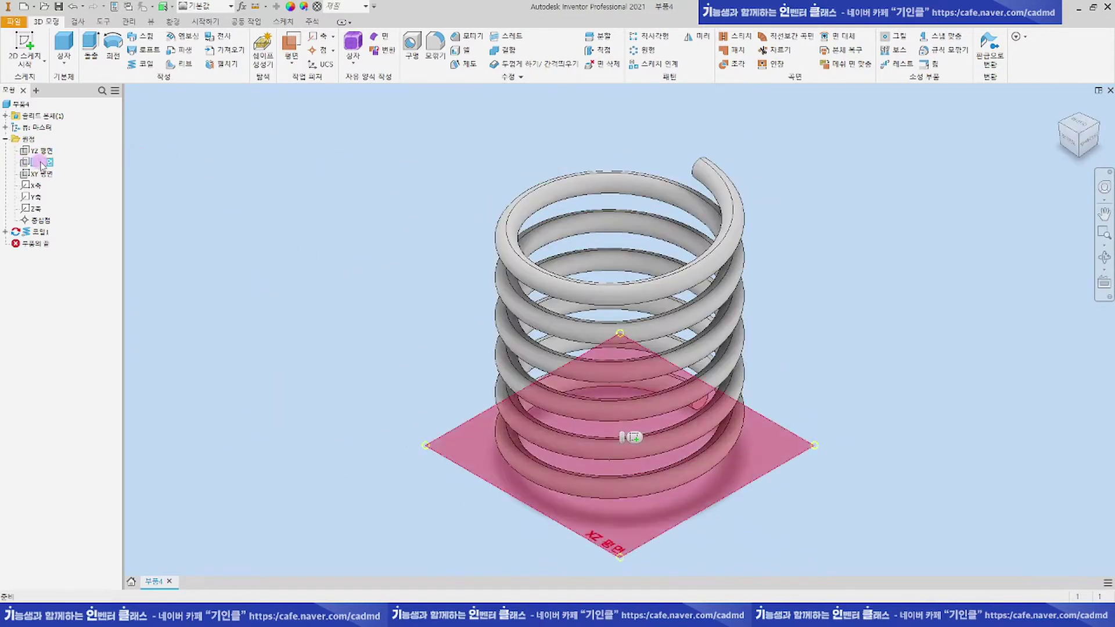
click(25, 40)
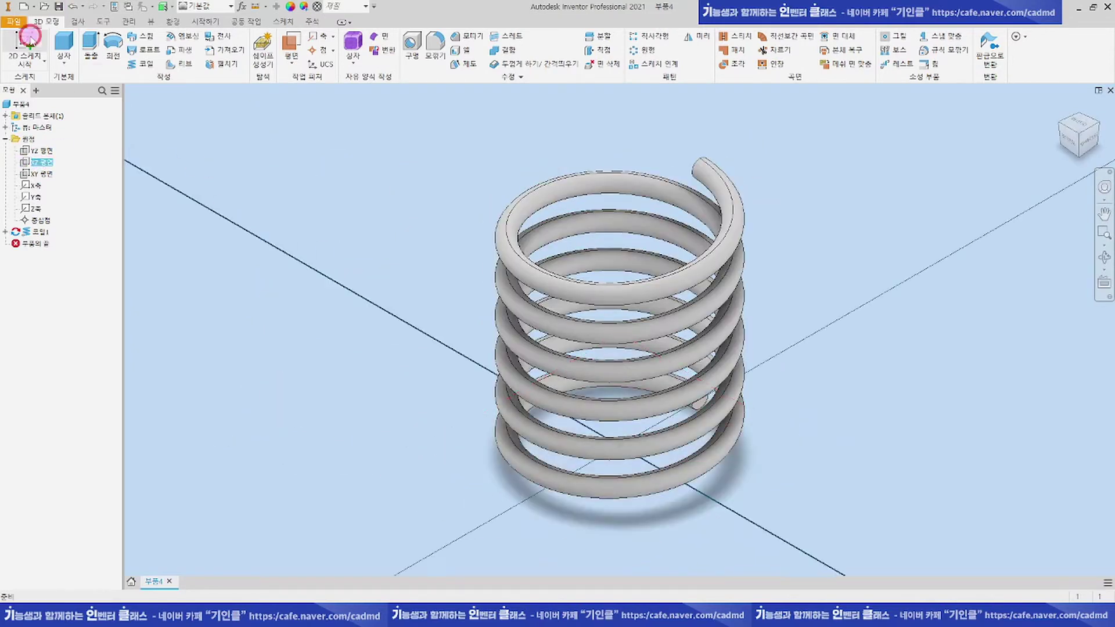
click(219, 58)
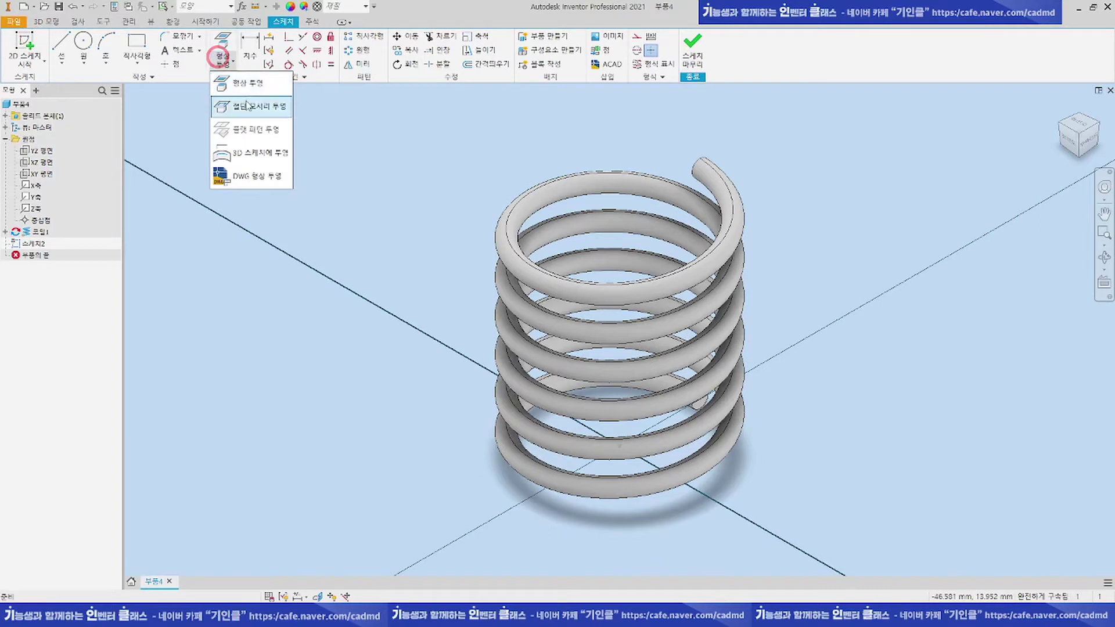
click(248, 106)
click(901, 337)
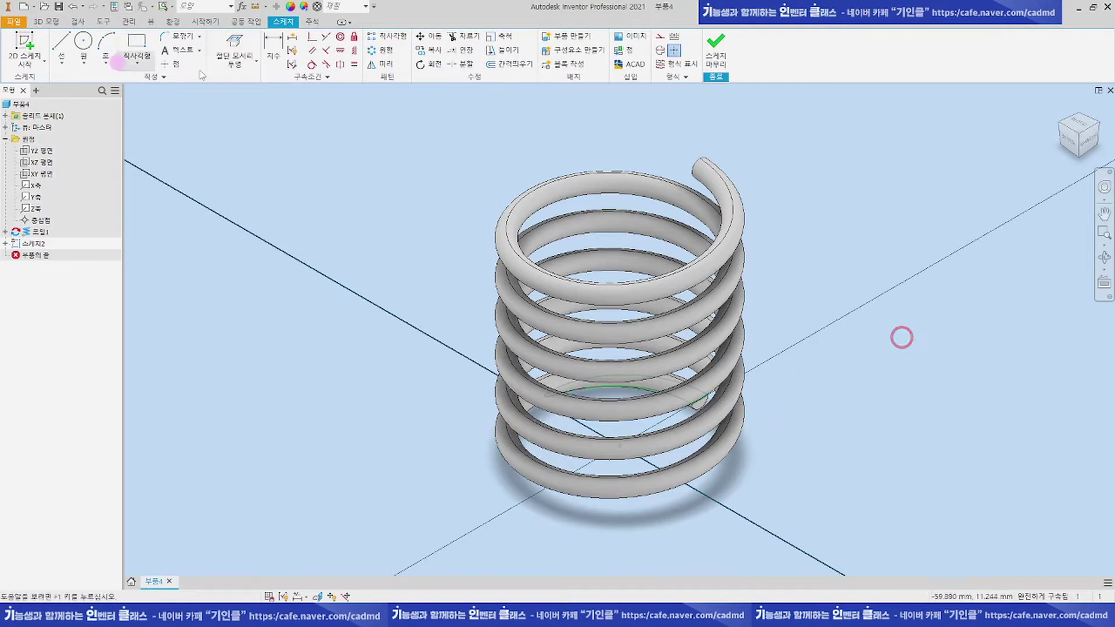
click(715, 58)
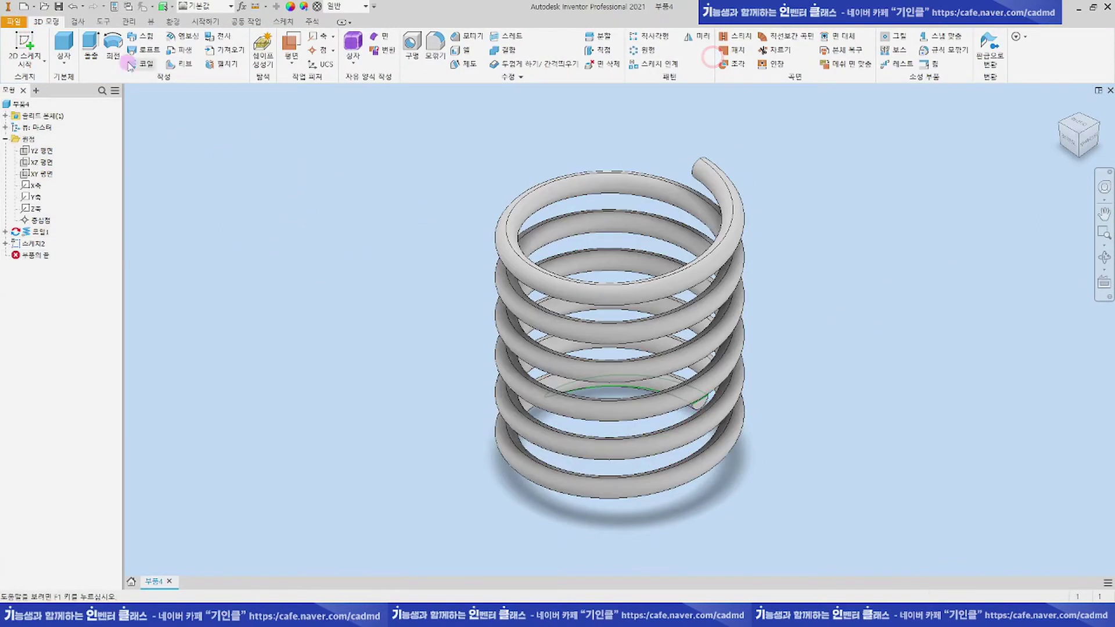
Step: Cut the coil's lower end flat by extruding the projected profile downward through all
click(101, 61)
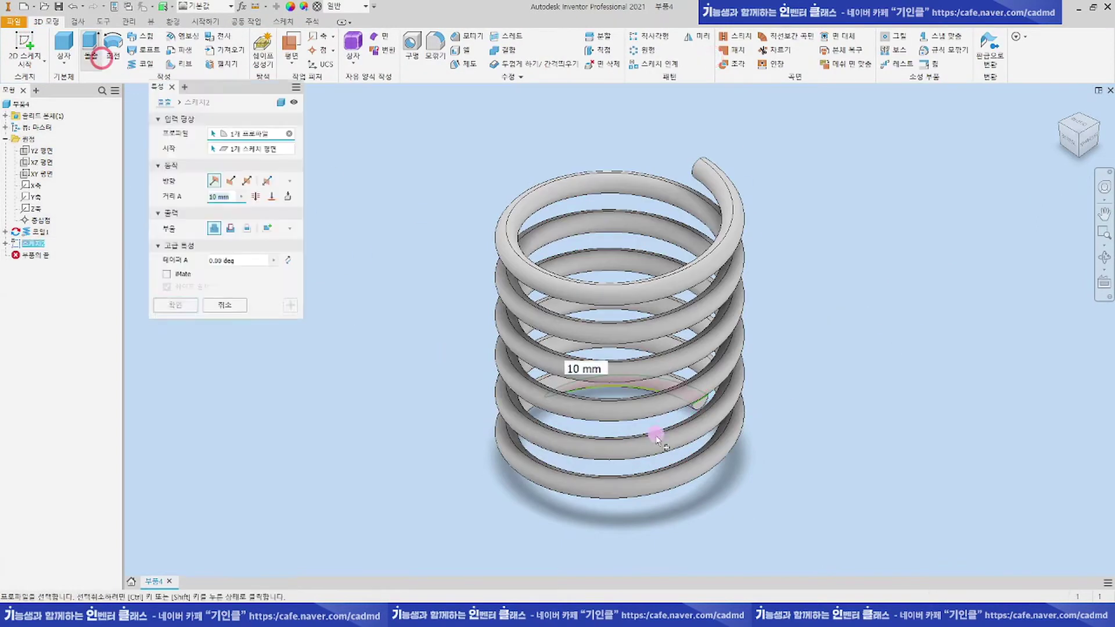
click(235, 180)
click(256, 198)
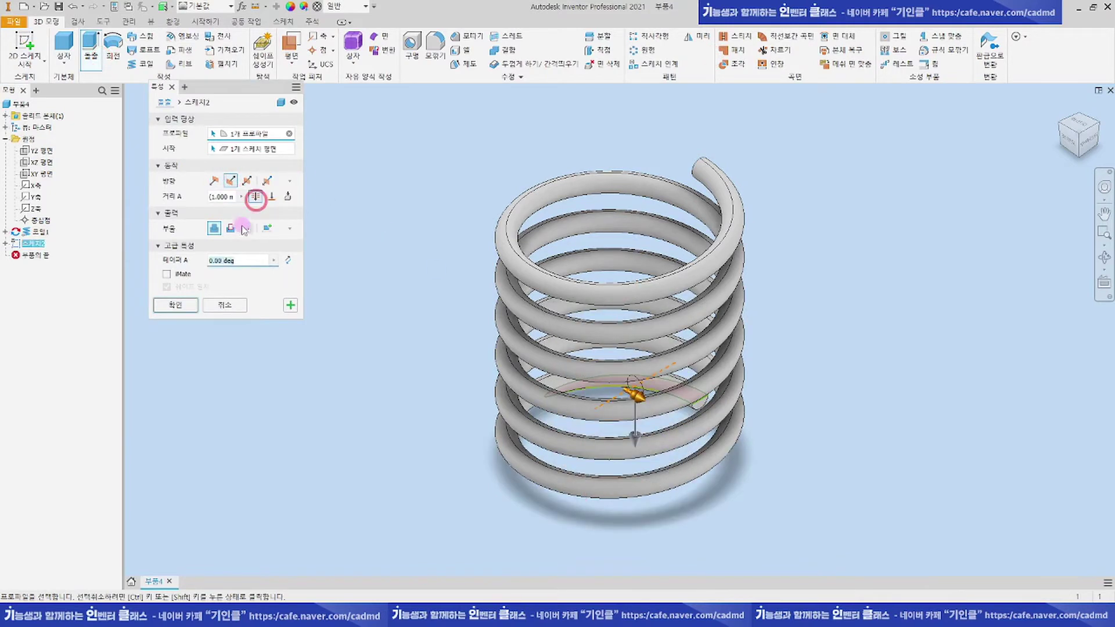
click(234, 228)
shift+middle_drag(646, 368, 653, 310)
scroll(733, 488, up, 5)
click(196, 308)
scroll(572, 301, down, 4)
shift+middle_drag(592, 366, 614, 423)
scroll(626, 462, up, 4)
scroll(626, 462, down, 4)
scroll(863, 384, down, 3)
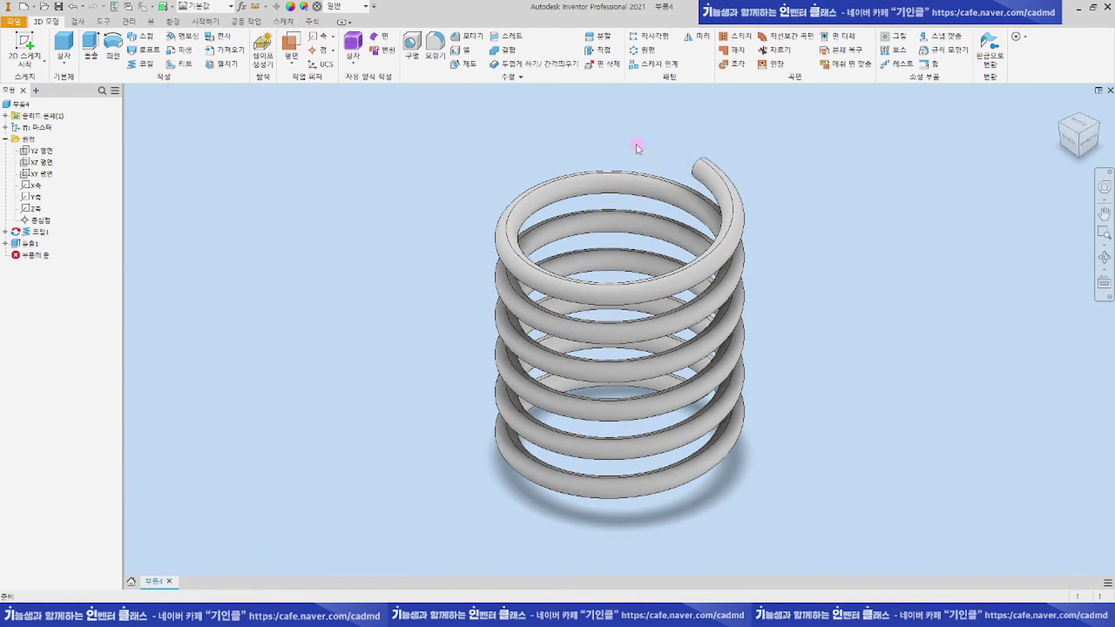
Step: Make the coil's base sketch visible in the model
click(28, 232)
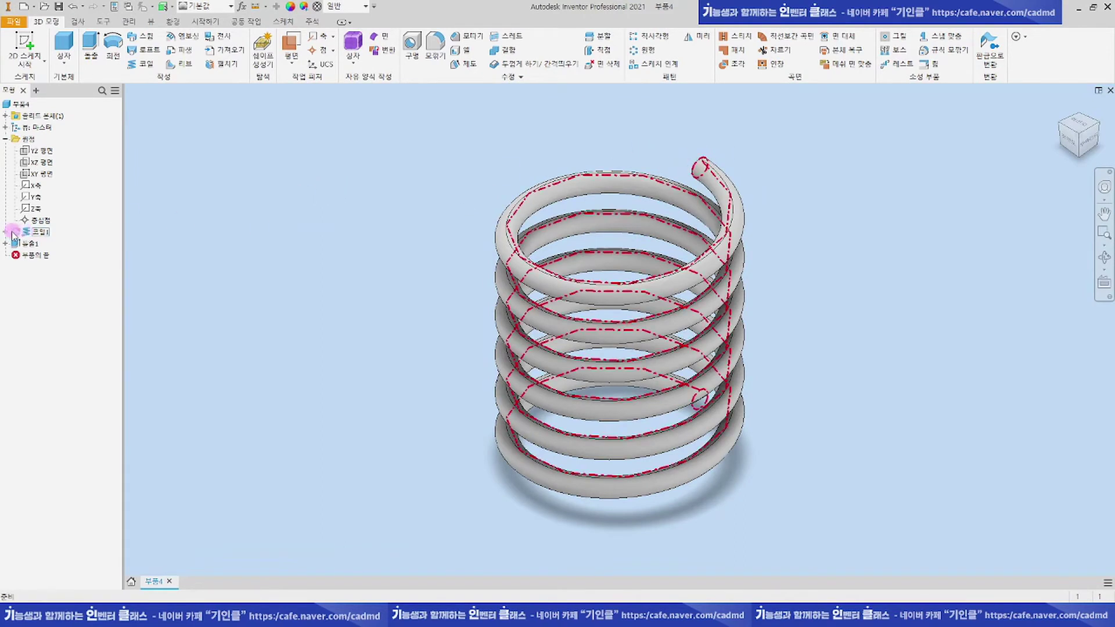
click(6, 232)
click(38, 243)
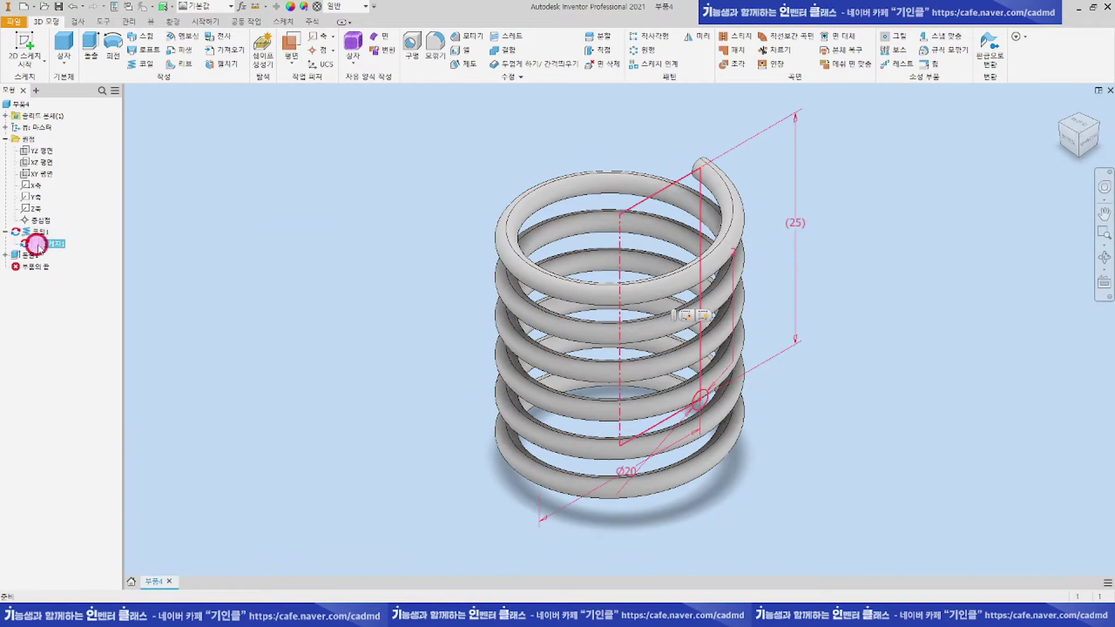
right_click(37, 244)
click(89, 390)
click(323, 261)
mouse_move(650, 172)
middle_down()
mouse_move(602, 204)
mouse_move(650, 166)
mouse_move(637, 174)
middle_up()
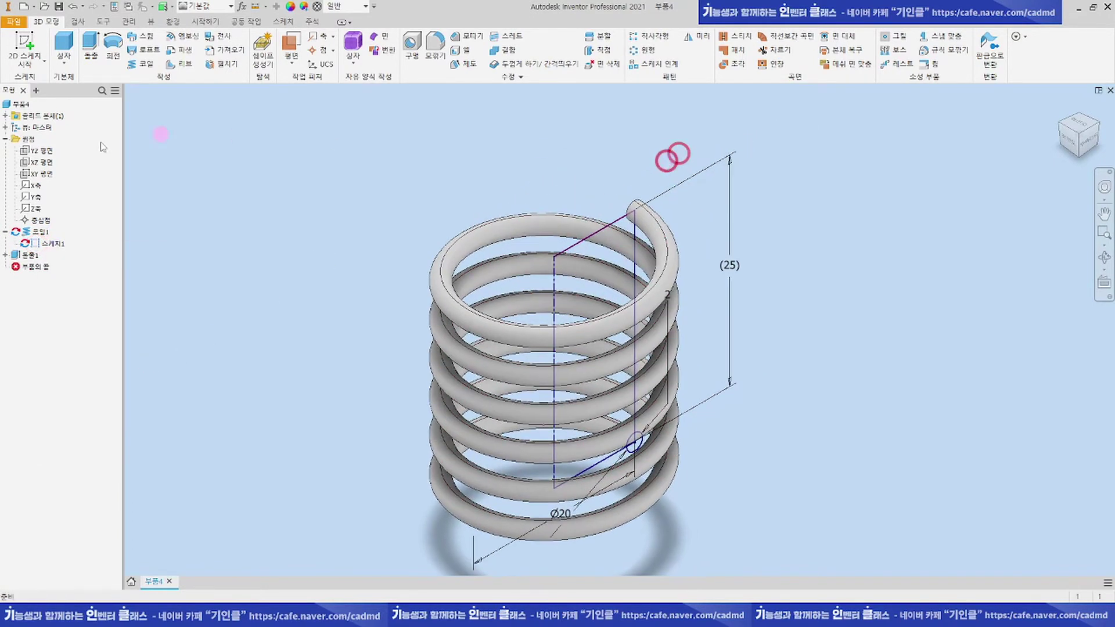
Step: Create a work plane parallel to the XZ plane through the upper endpoint of the sketch centerline
click(49, 163)
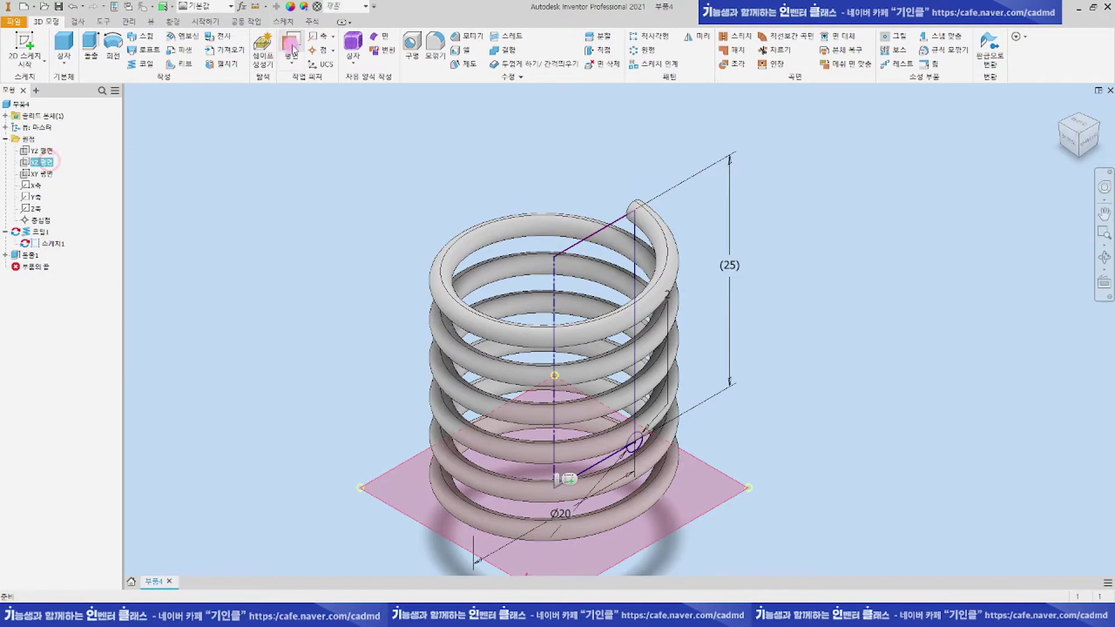
click(292, 45)
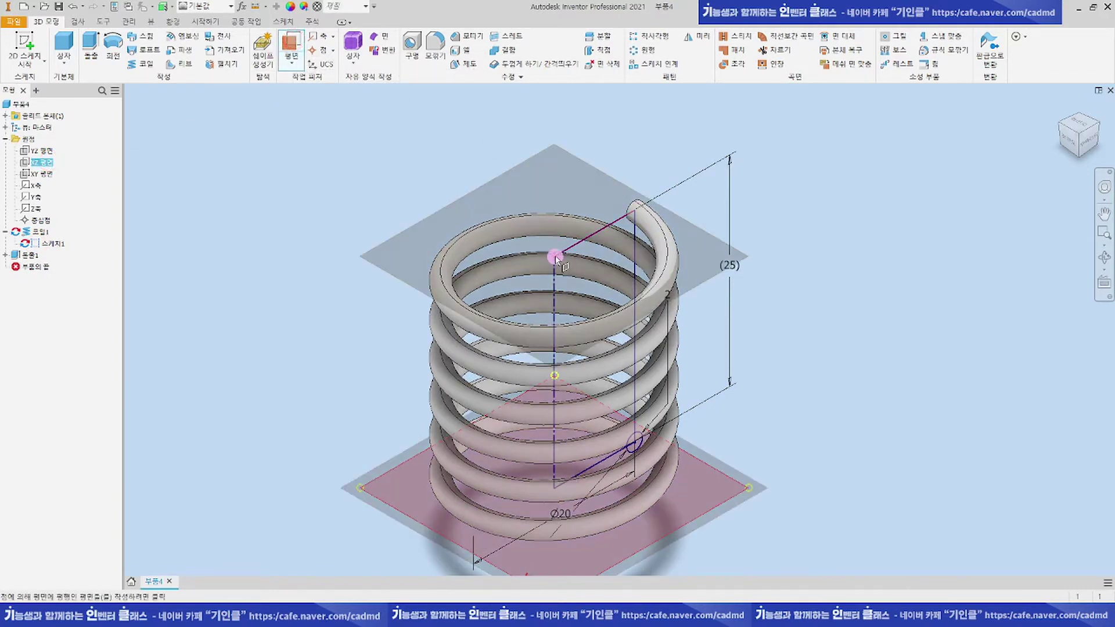
click(555, 260)
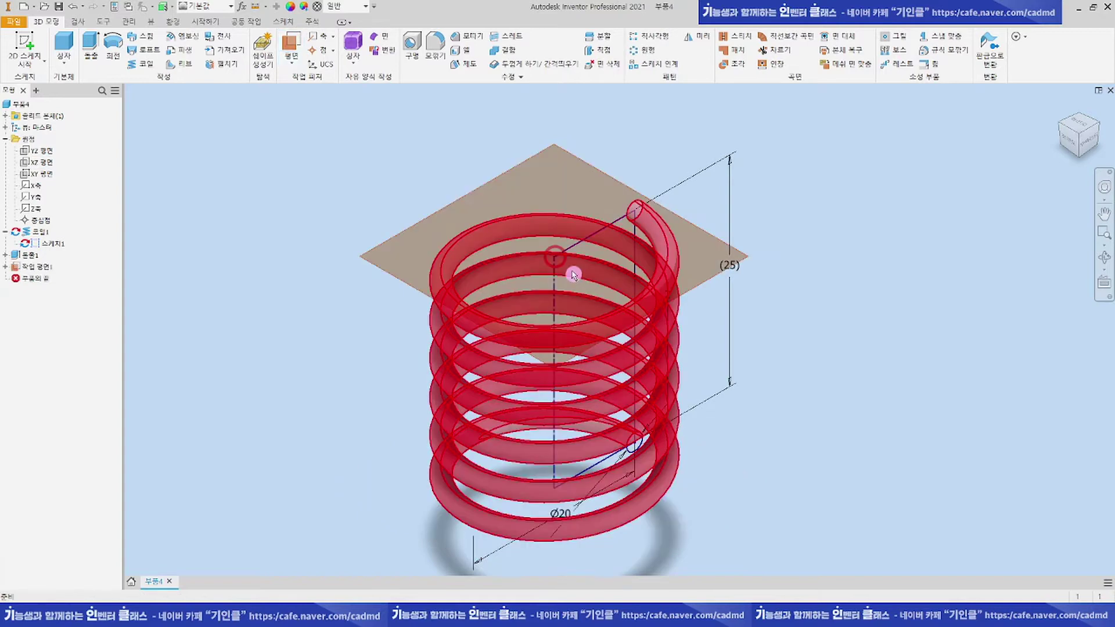
Step: Create a sketch on the new upper work plane, project the coil's cut edges into it, and finish the sketch
shift+middle_drag(555, 260, 864, 228)
scroll(559, 207, down, 6)
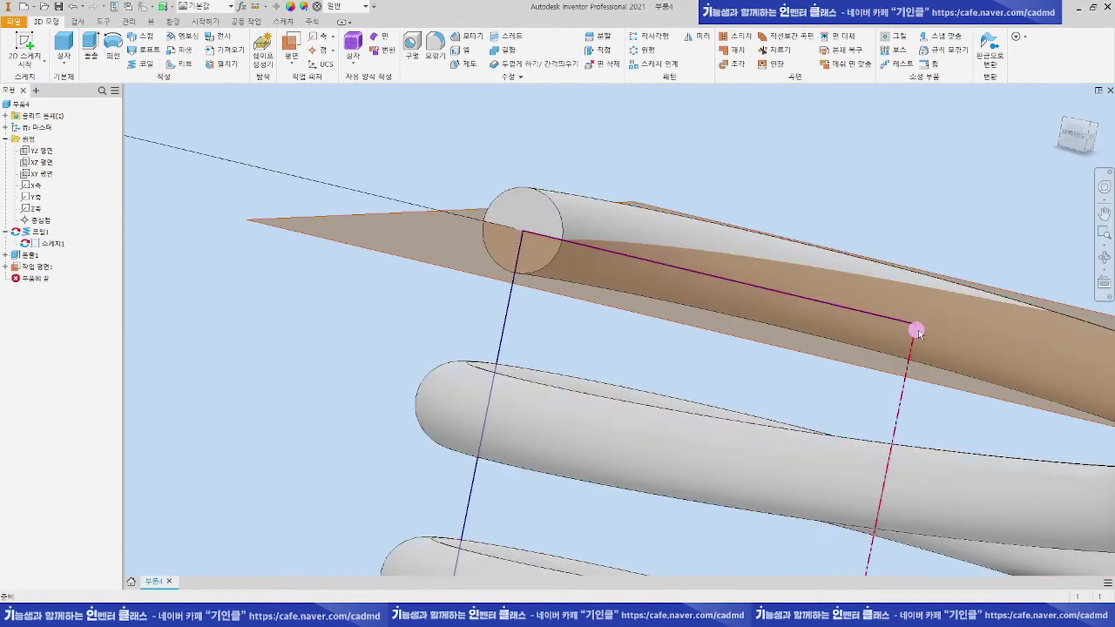
scroll(583, 266, up, 5)
shift+middle_drag(586, 265, 514, 305)
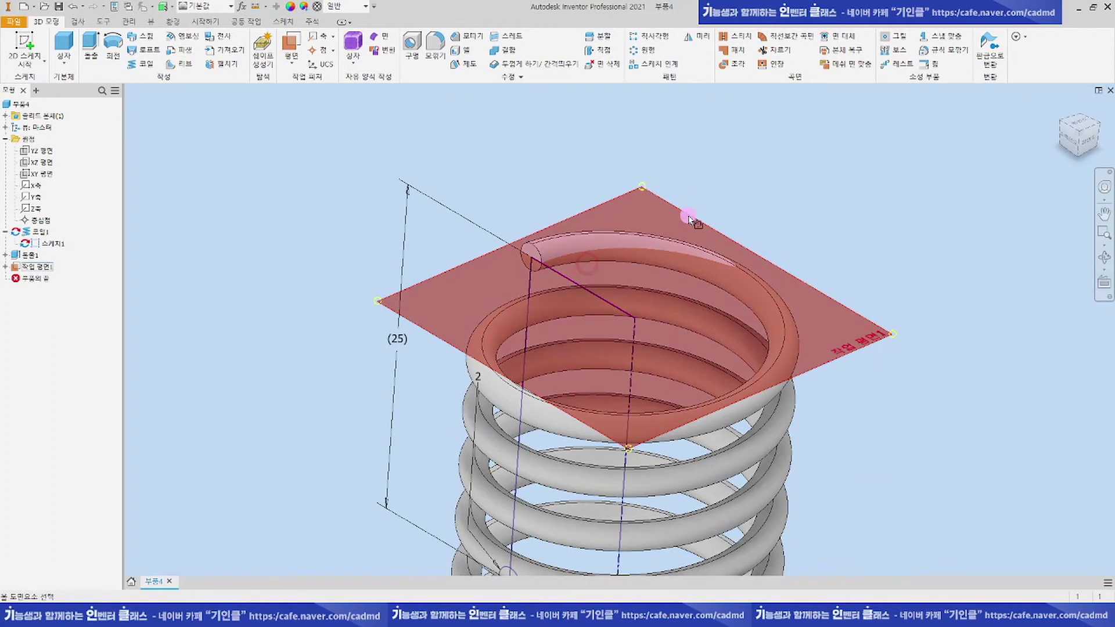
click(718, 229)
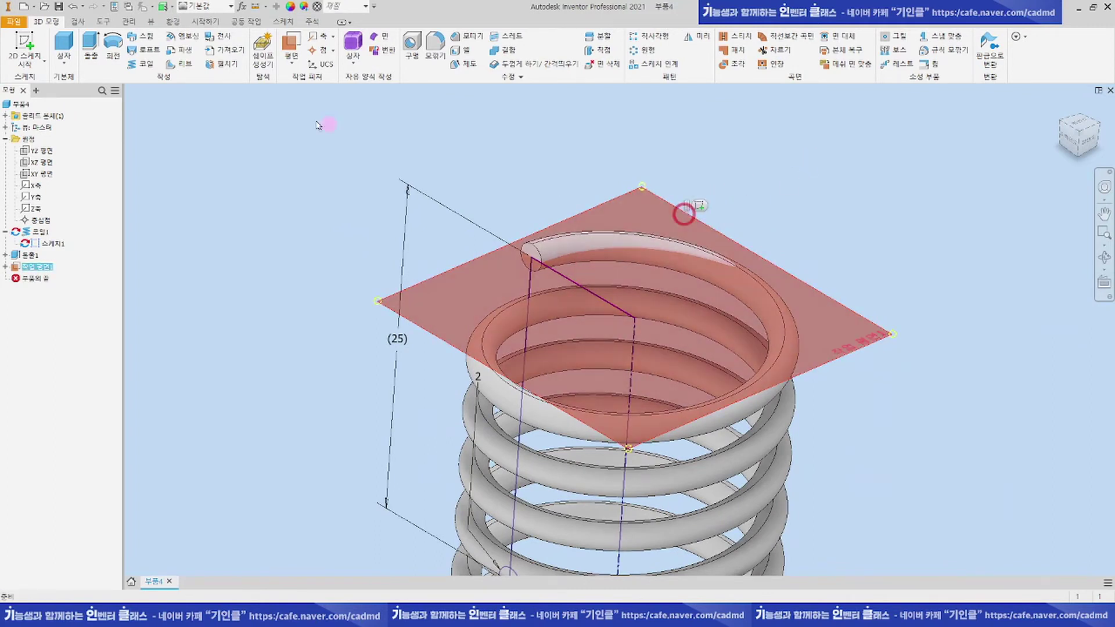
click(24, 44)
click(747, 147)
click(357, 238)
click(234, 42)
click(716, 65)
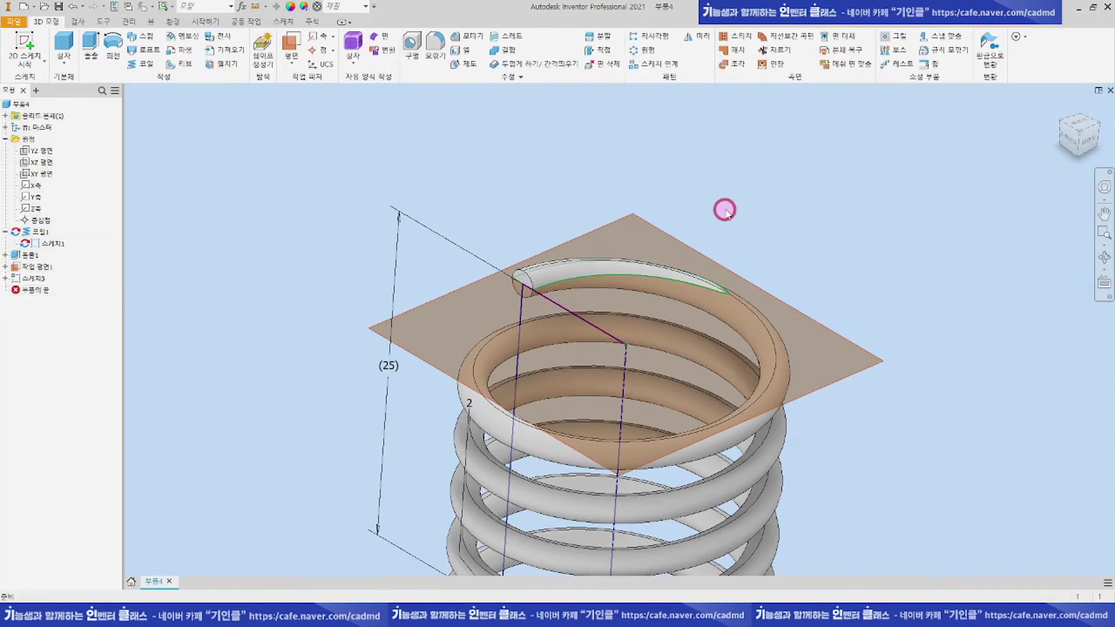
Step: Cut the coil's upper end flat by extruding the projected profile upward through all
click(94, 46)
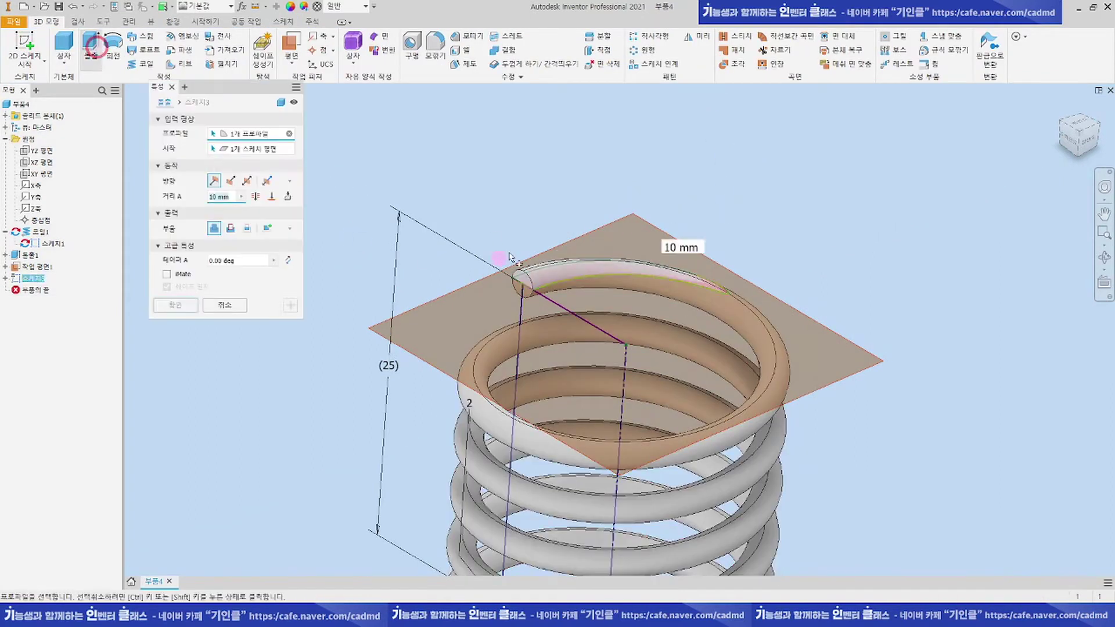
click(255, 196)
click(229, 230)
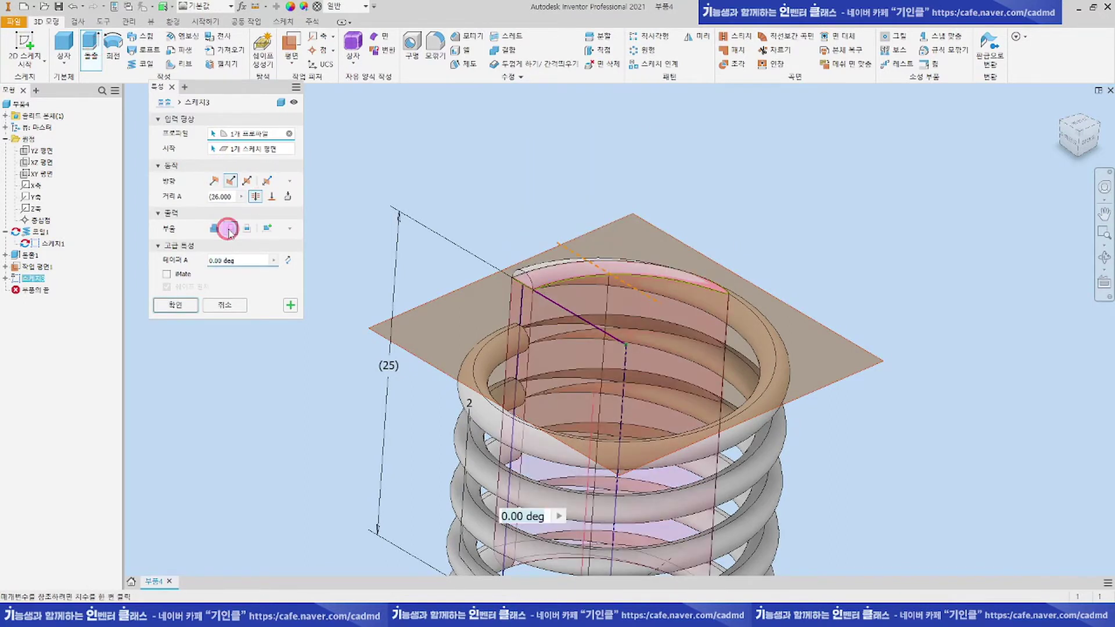
click(215, 182)
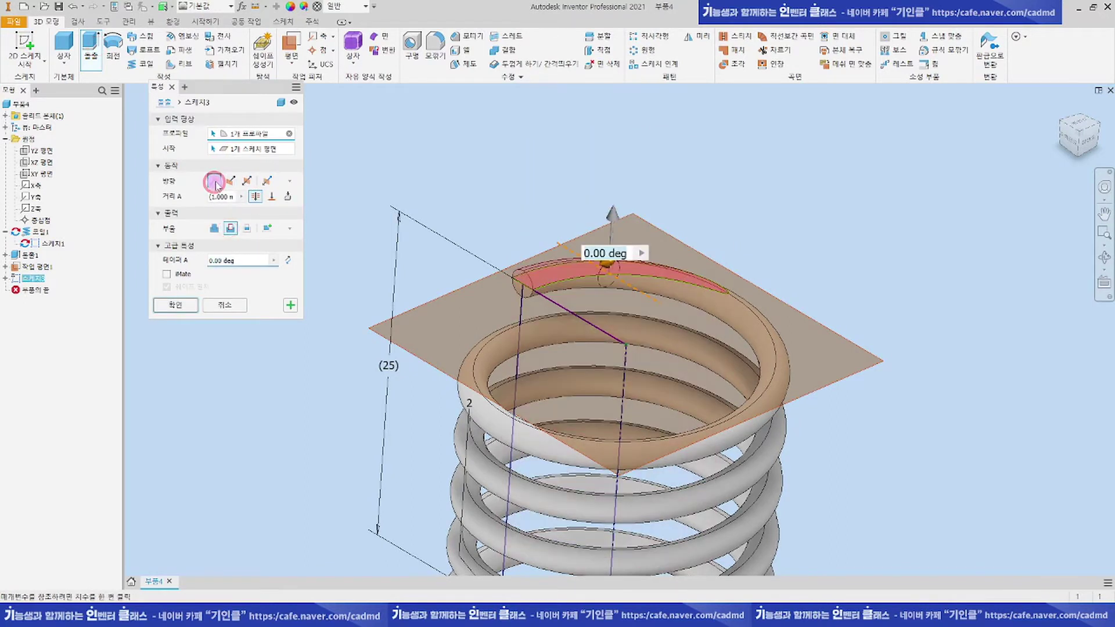
click(187, 304)
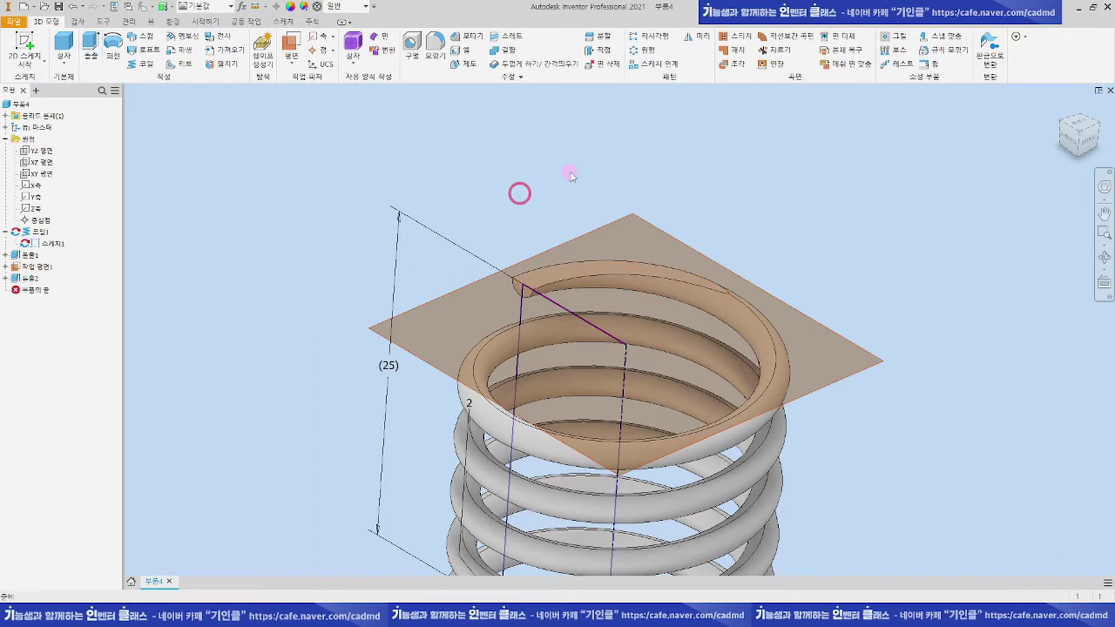
Step: Hide the work plane at the coil's upper end
key(F6)
scroll(676, 213, up, 5)
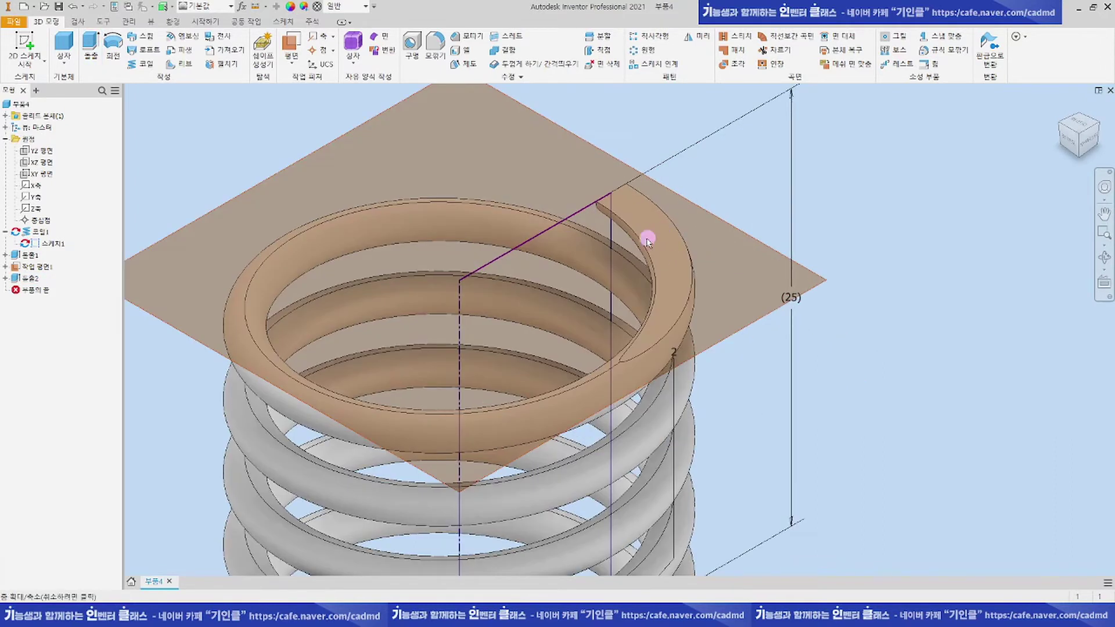
scroll(697, 224, down, 5)
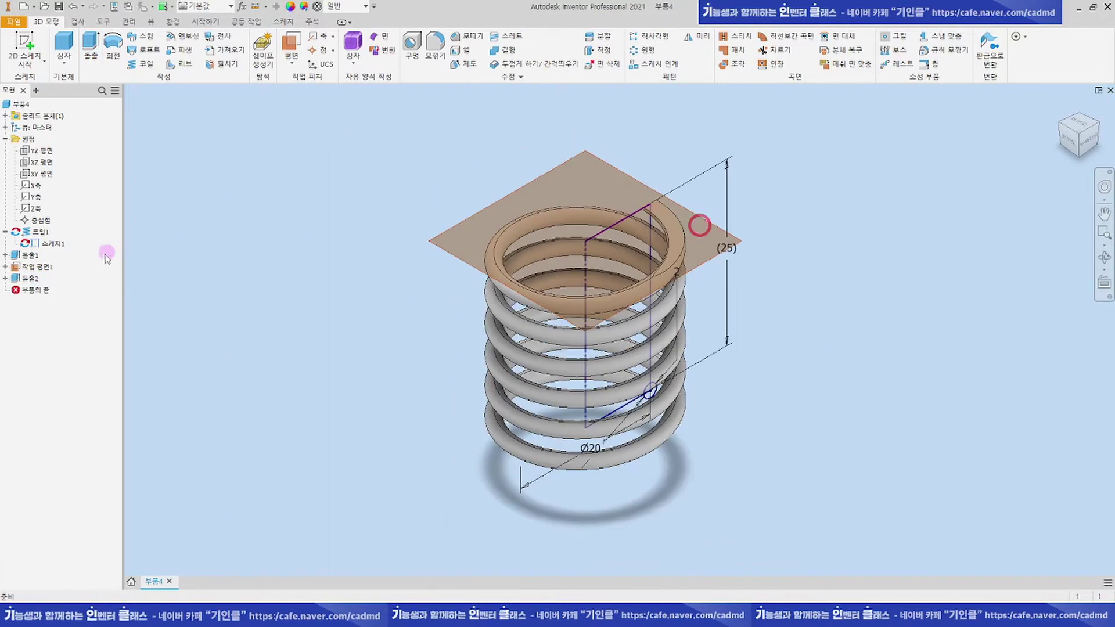
right_click(38, 267)
click(77, 366)
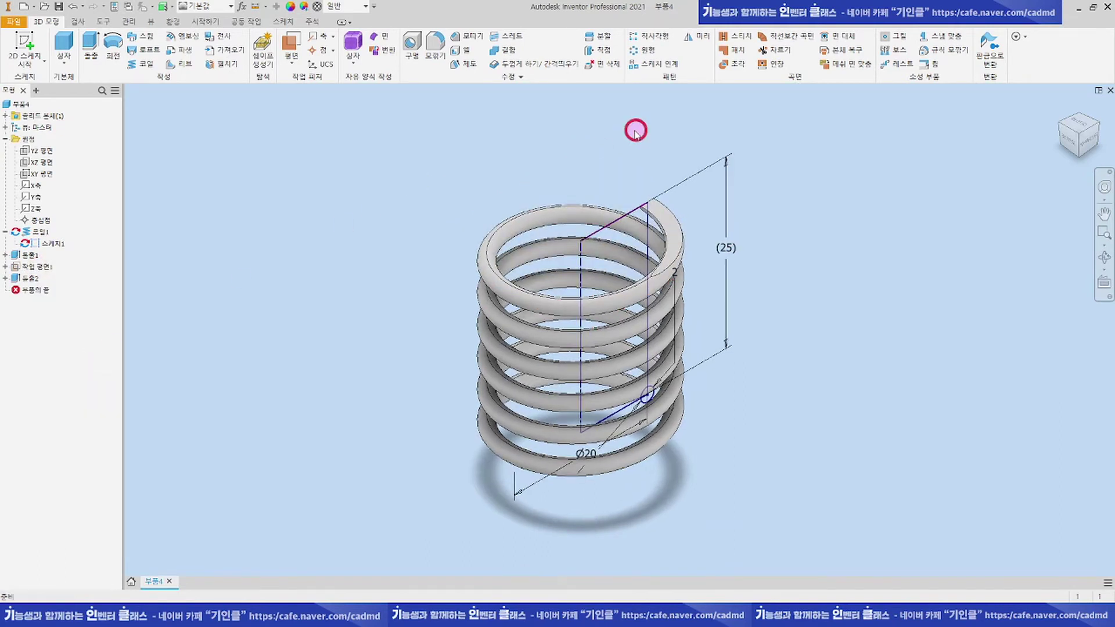
Step: Save the part as 스프링 in the folder 1. 가변 스프링 구동법 강의 영상
key(ctrl+s)
text(ㅡㅍ)
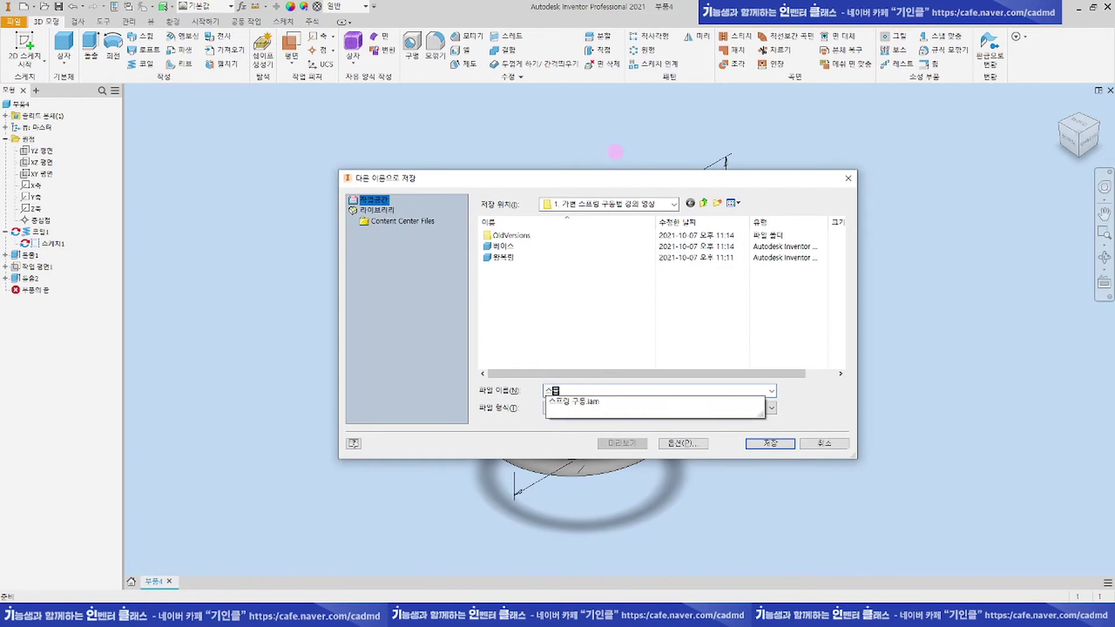
text(ㅡㄹㅣㅇ)
key(Return)
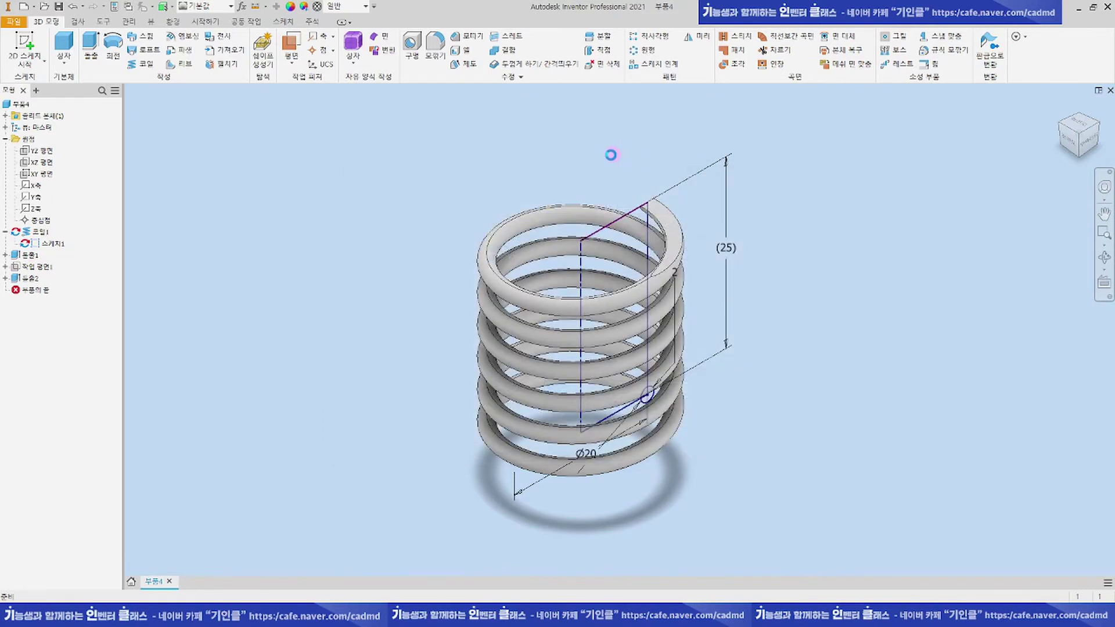
click(480, 119)
click(547, 128)
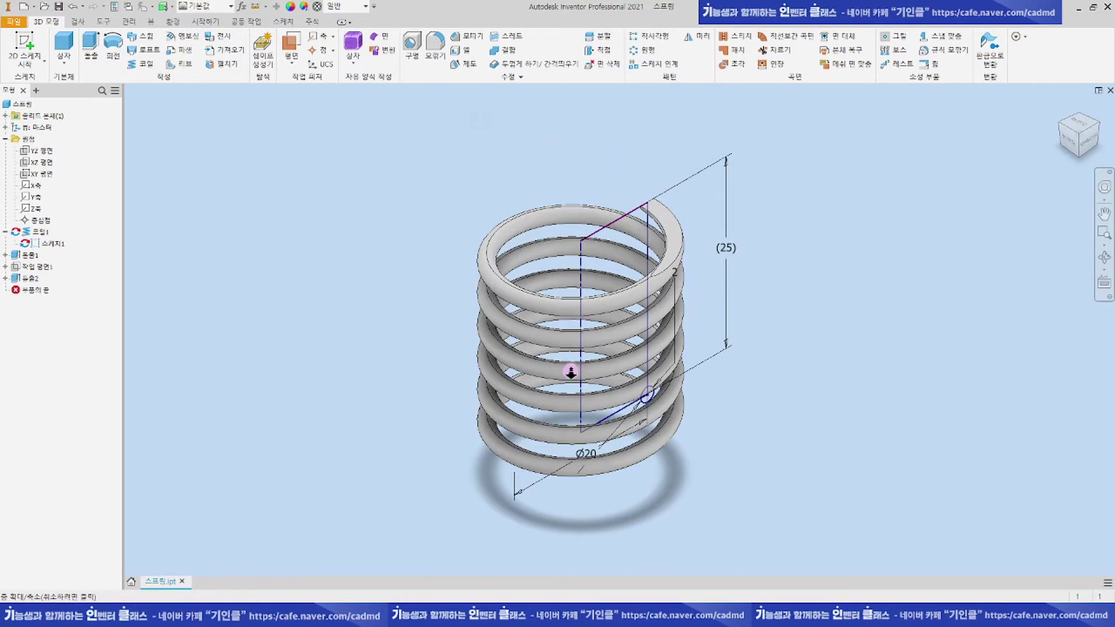
Step: Stretch the spring's sketch to a height of about 49.24 mm by its upper line, update the coil, and inspect it
scroll(570, 372, down, 3)
click(722, 280)
click(635, 233)
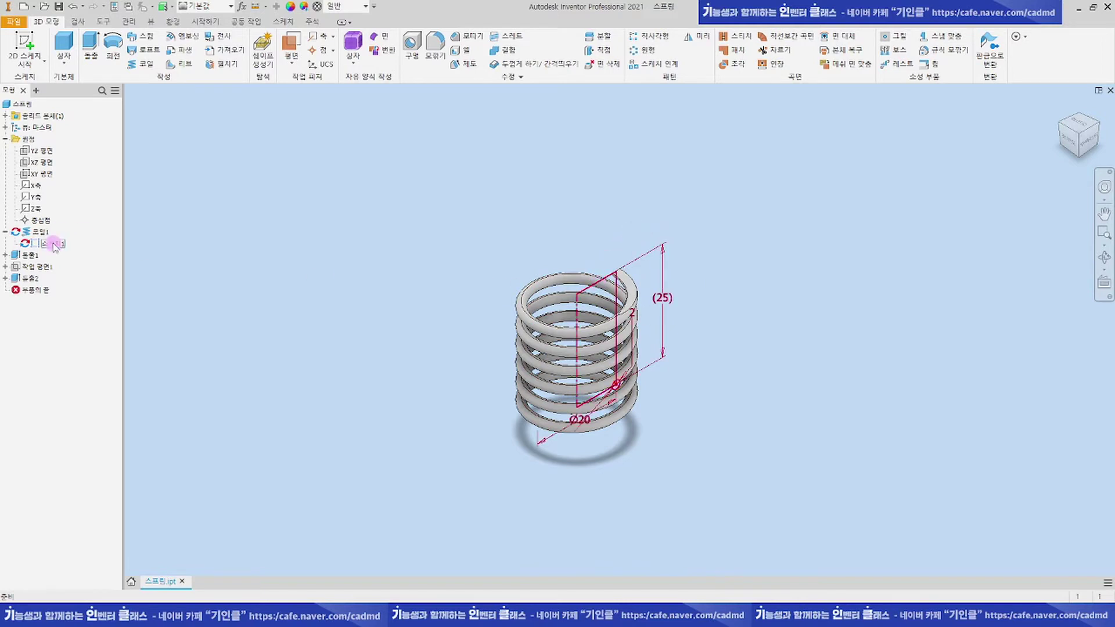
click(332, 225)
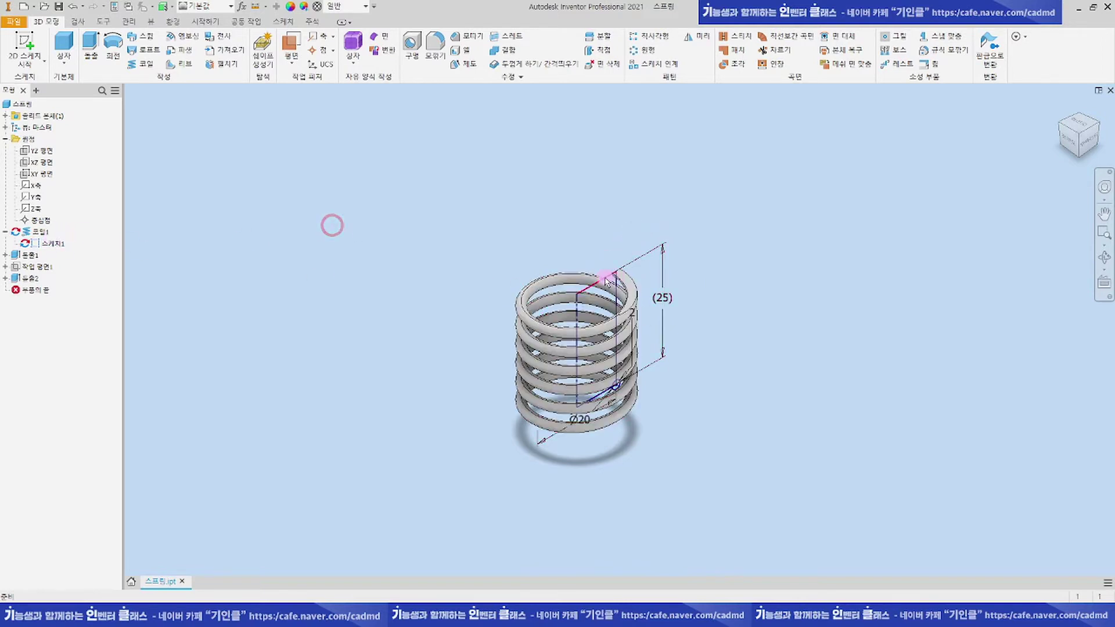
mouse_move(606, 281)
mouse_down()
mouse_move(609, 174)
mouse_move(843, 161)
mouse_up()
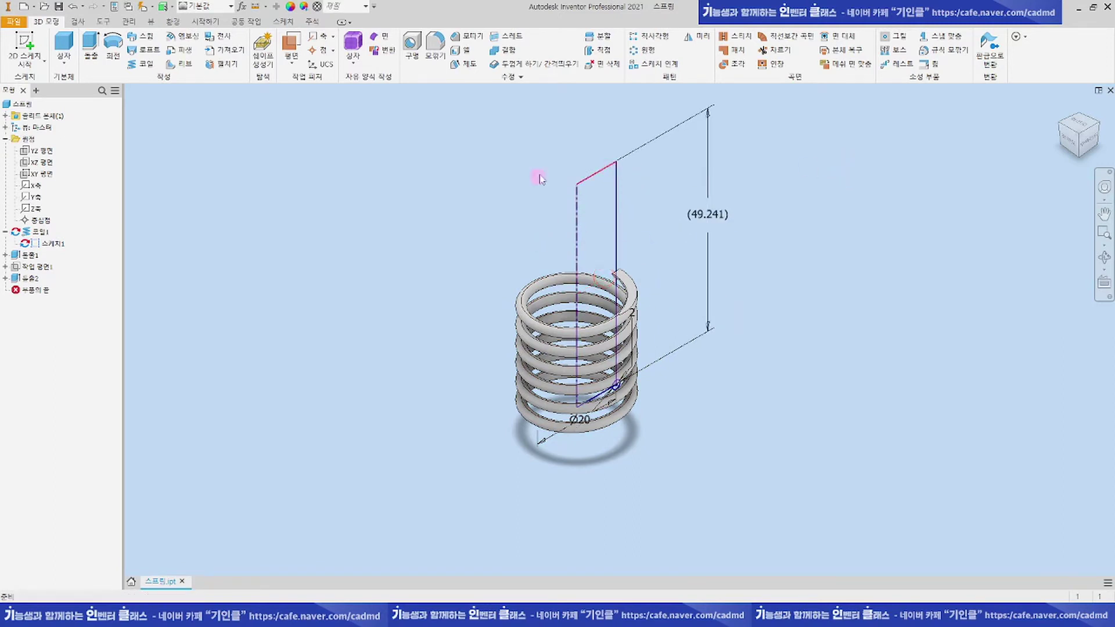
click(144, 8)
click(479, 157)
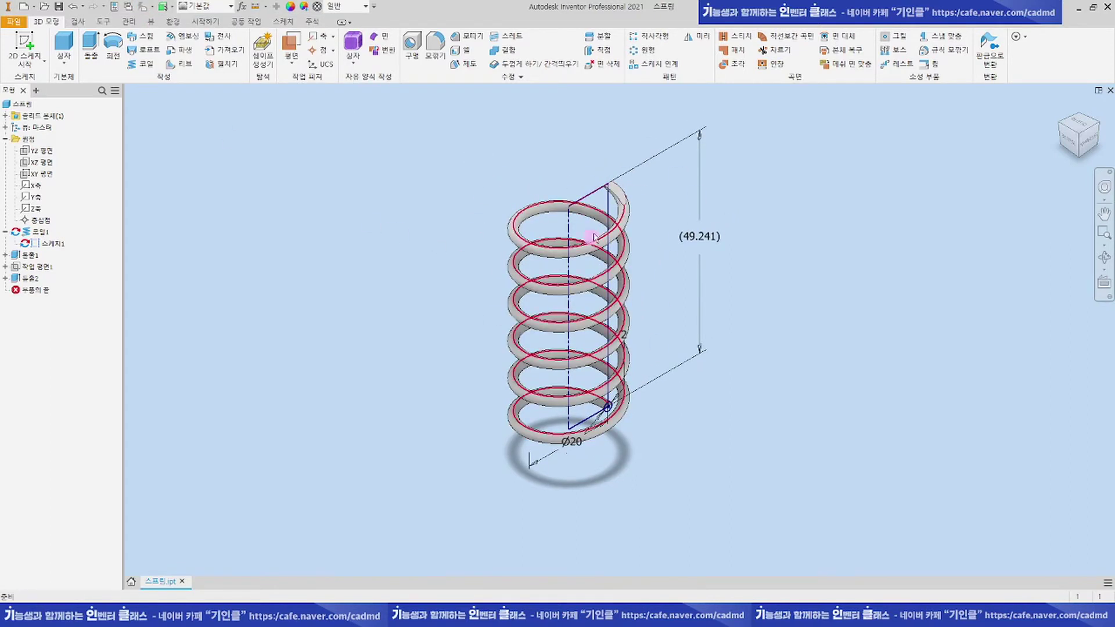
click(813, 225)
key(F4)
drag(648, 310, 784, 232)
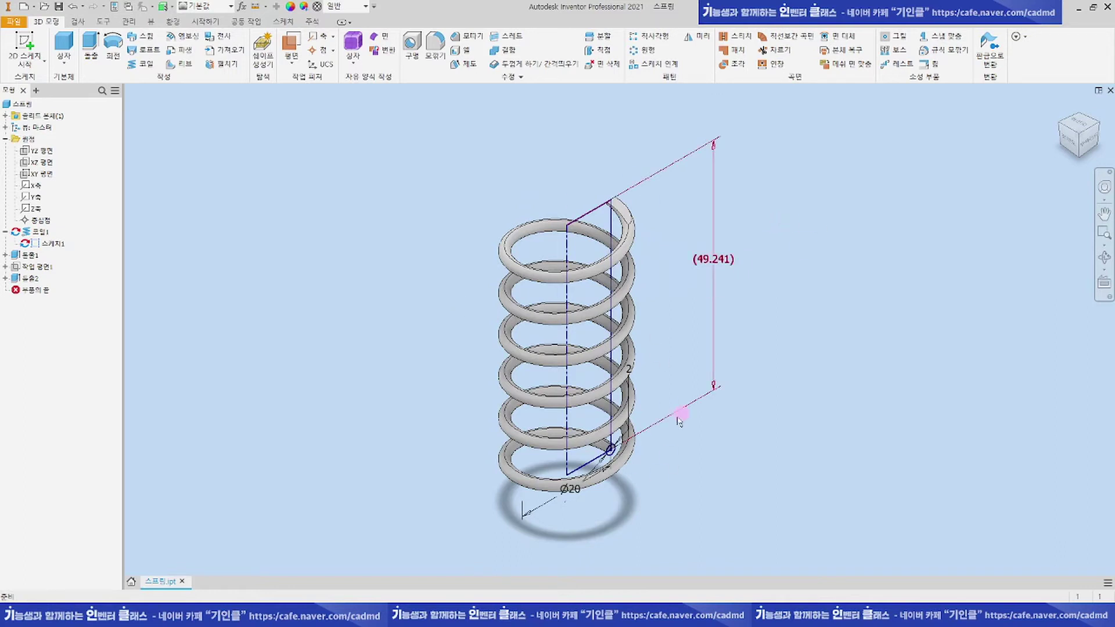
click(513, 374)
Step: Undo the coil update and the sketch height change
click(75, 10)
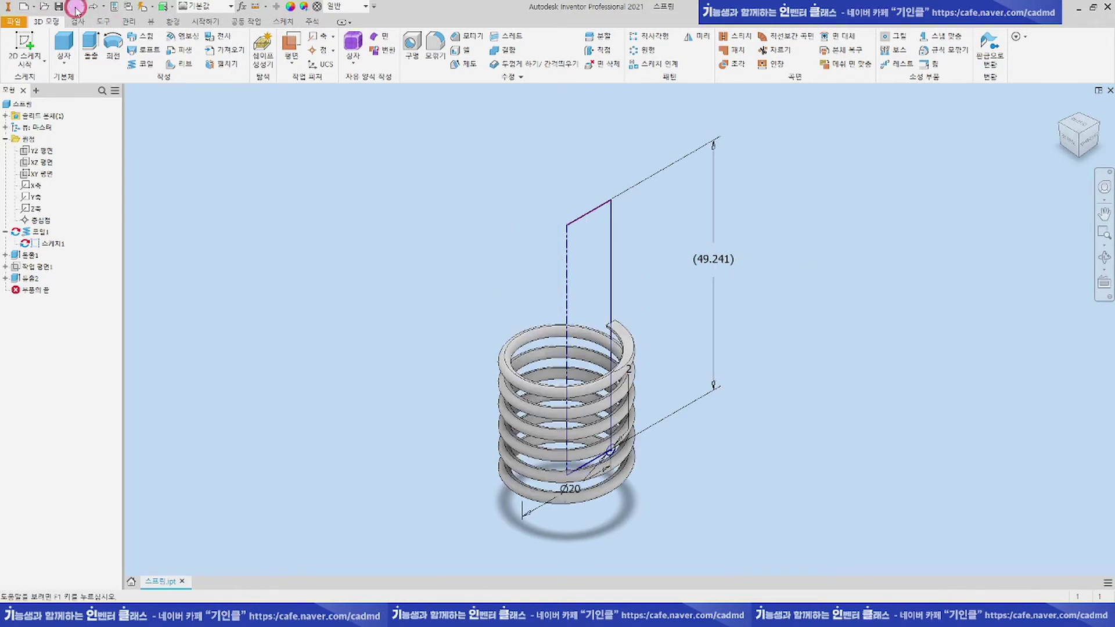
click(75, 10)
middle_click(532, 176)
middle_click(726, 178)
Step: Open the 스프링 구동 assembly and move the upper disc up along the shaft until it clears the shaft's end
click(777, 183)
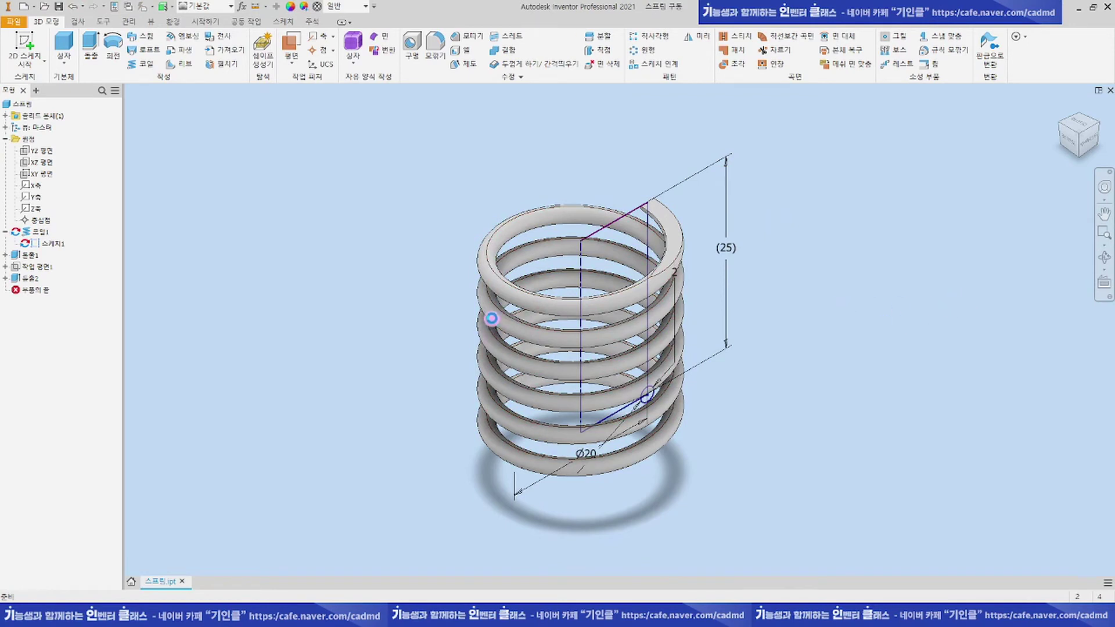
click(607, 277)
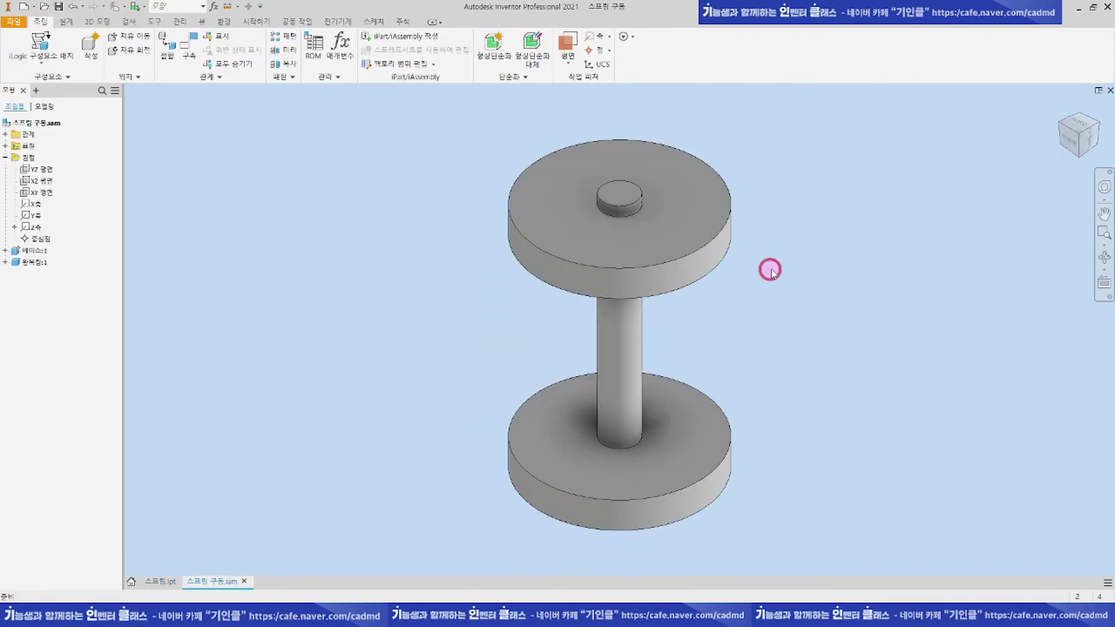
drag(670, 269, 672, 166)
click(796, 252)
scroll(672, 272, down, 3)
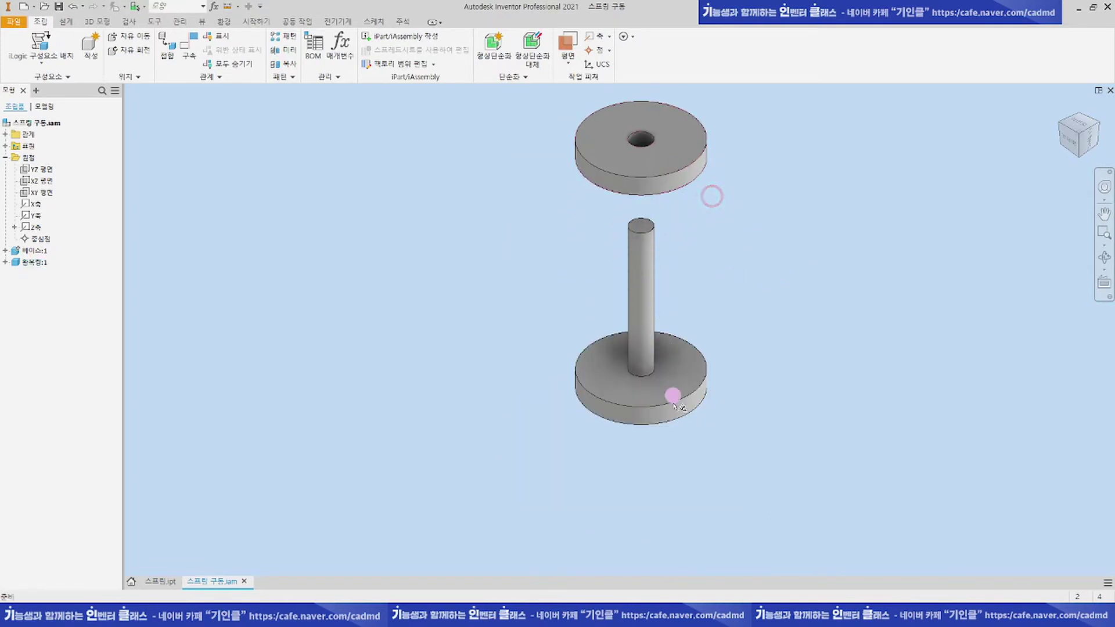
middle_drag(750, 238, 731, 260)
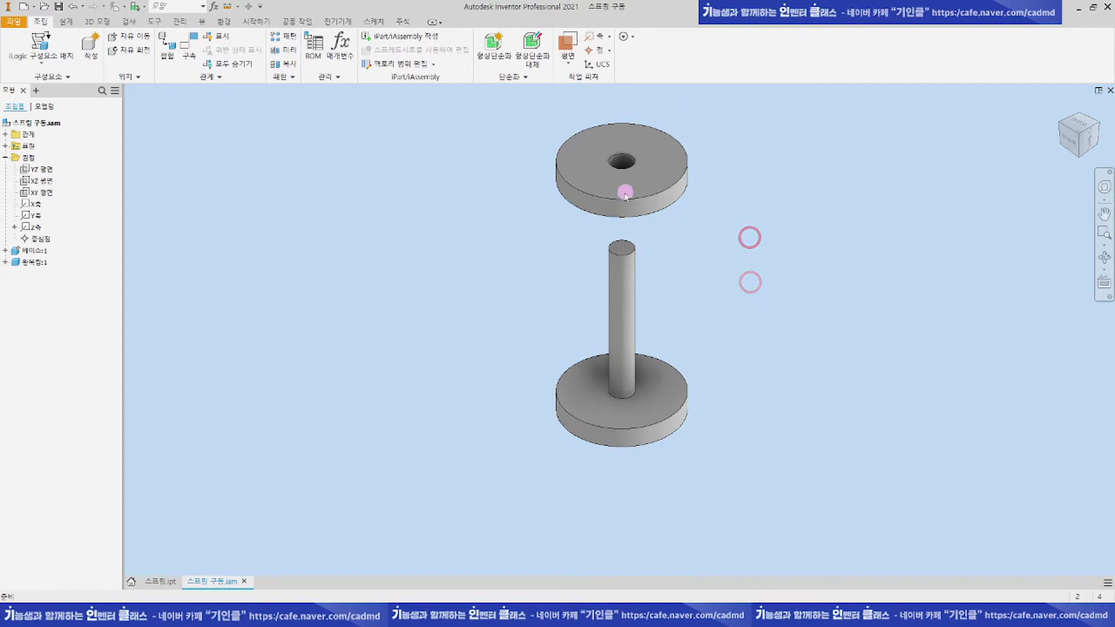
Step: Place one instance of the 스프링 part in the assembly beside the shaft
click(11, 25)
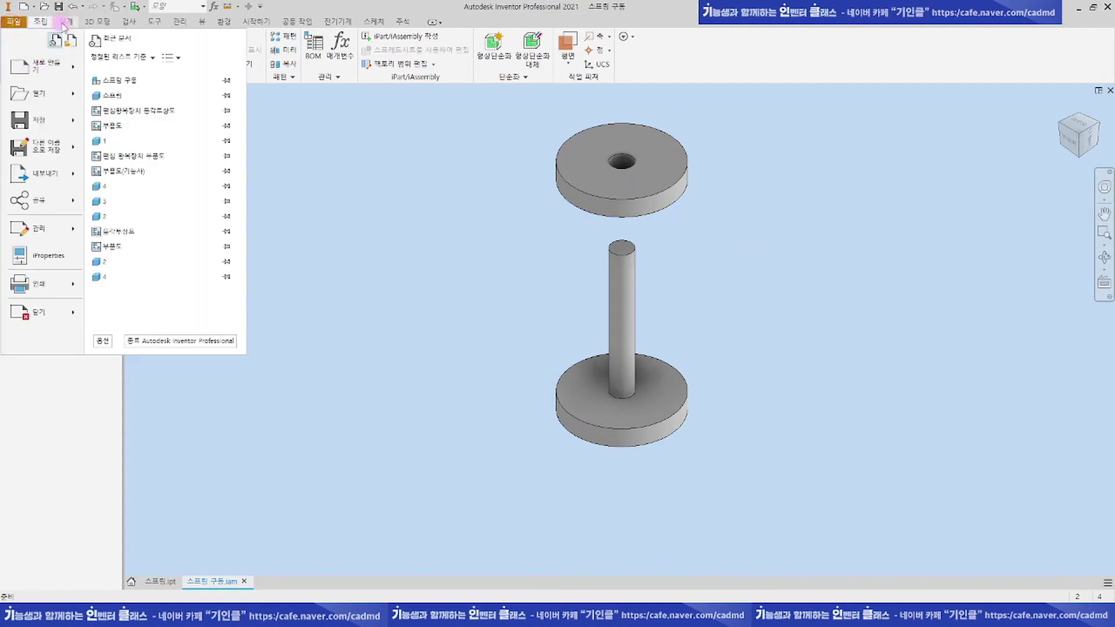
click(63, 22)
click(39, 22)
click(41, 63)
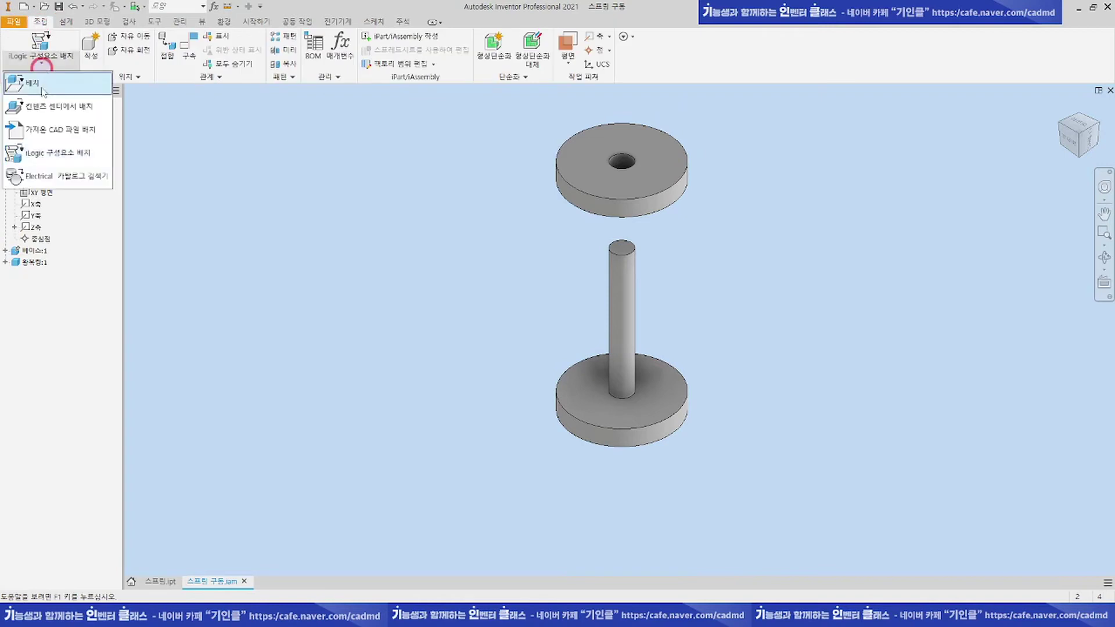
click(43, 92)
click(508, 271)
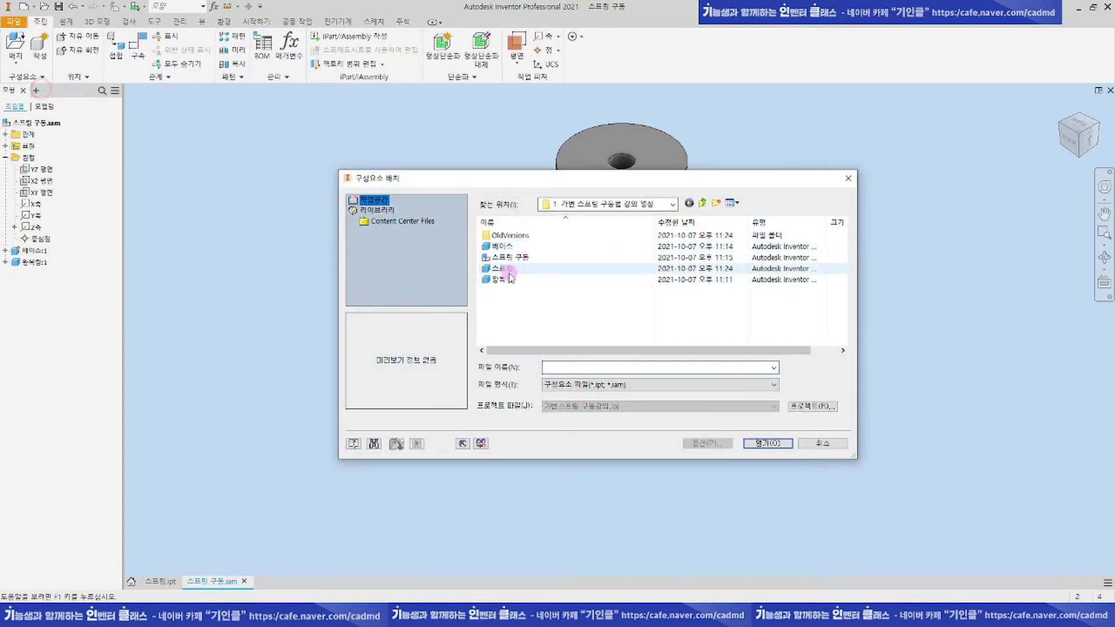
double_click(508, 270)
middle_drag(782, 313, 672, 313)
scroll(672, 312, down, 3)
click(694, 301)
Step: Move the spring slightly closer to the shaft and make the spring component adaptive in the assembly
scroll(746, 290, up, 3)
scroll(755, 288, up, 2)
scroll(693, 272, down, 4)
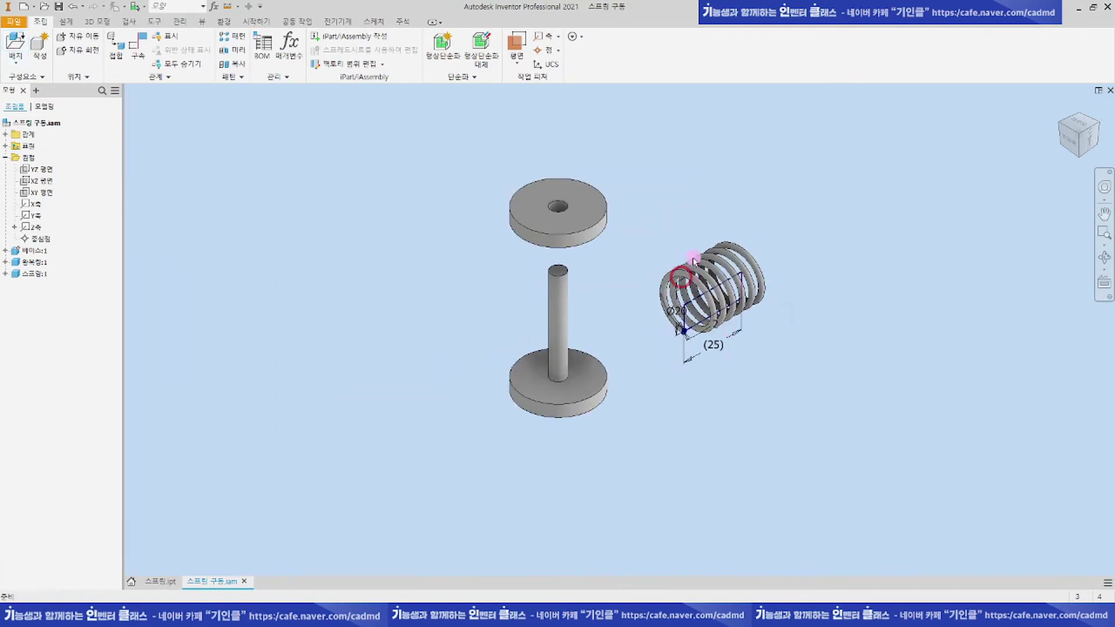
drag(708, 267, 691, 280)
click(709, 215)
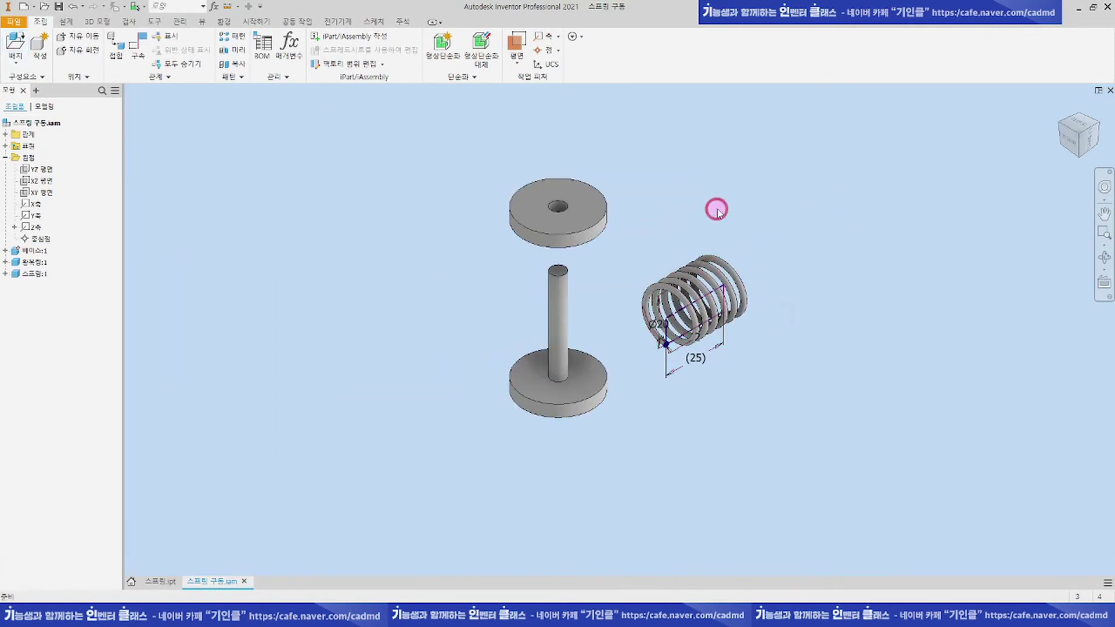
scroll(667, 296, up, 1)
click(645, 215)
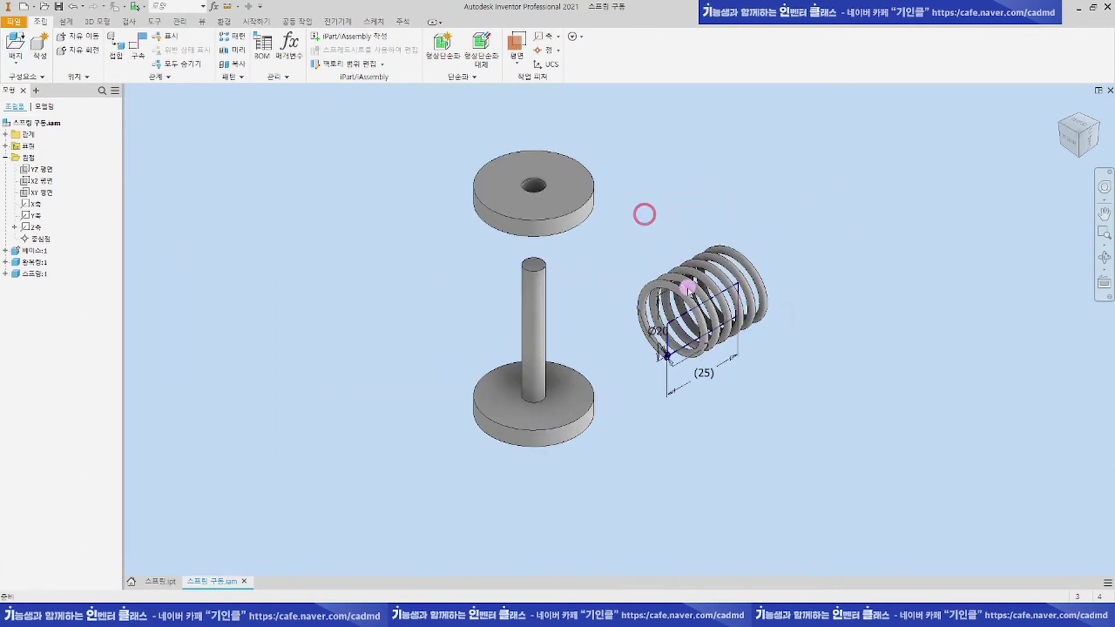
right_click(29, 273)
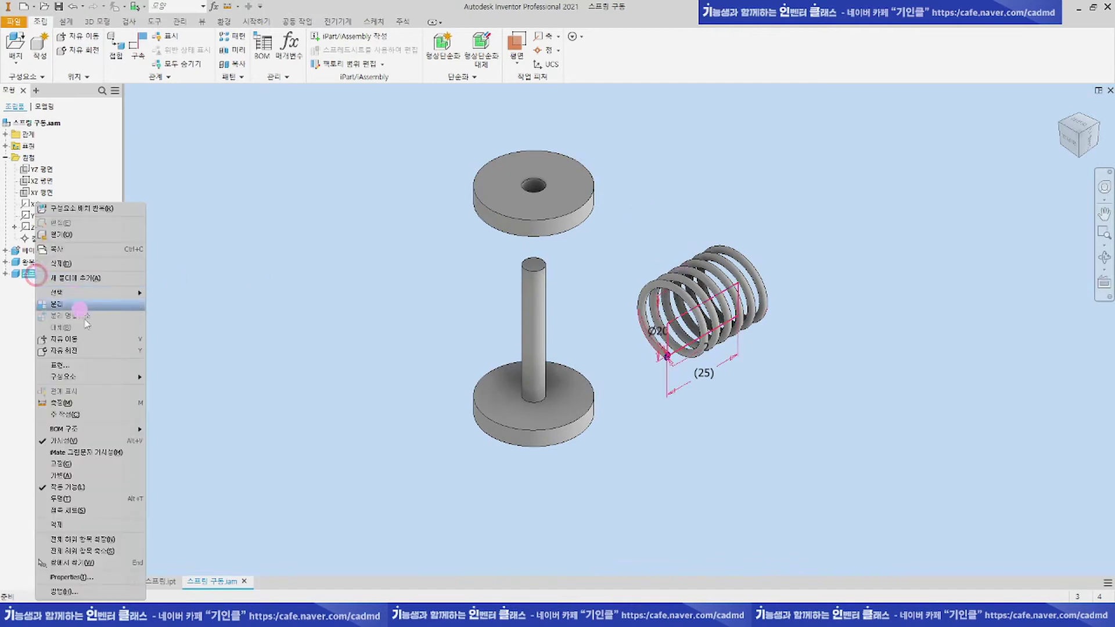
click(69, 476)
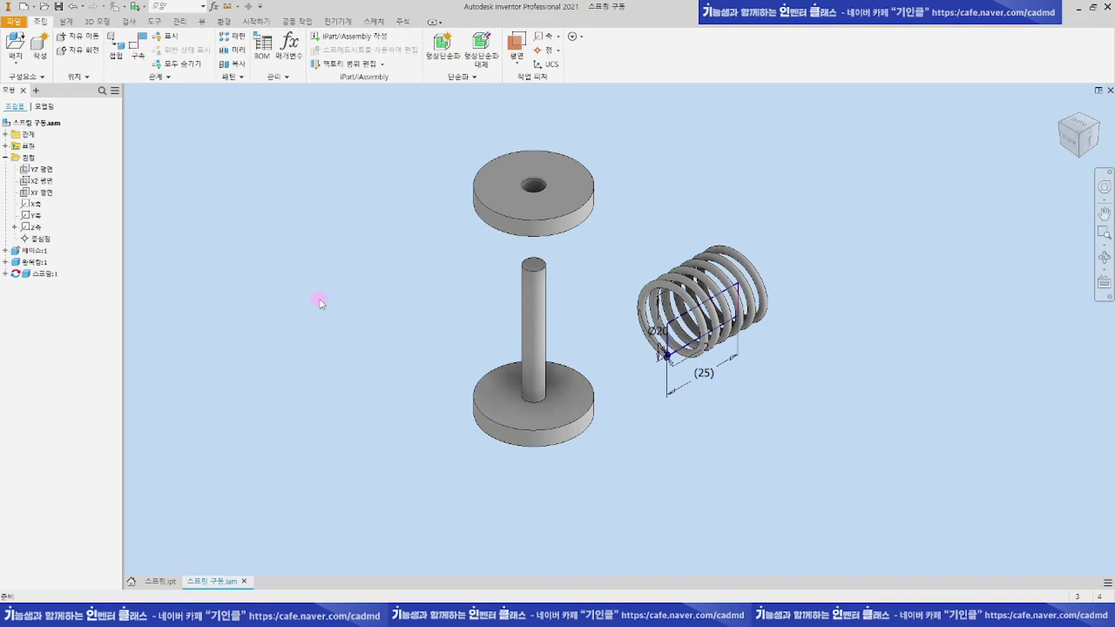
Step: Examine the spring's visible sketch, its centre line and both end lines, as references for constraining it to the base and disc
scroll(650, 329, up, 2)
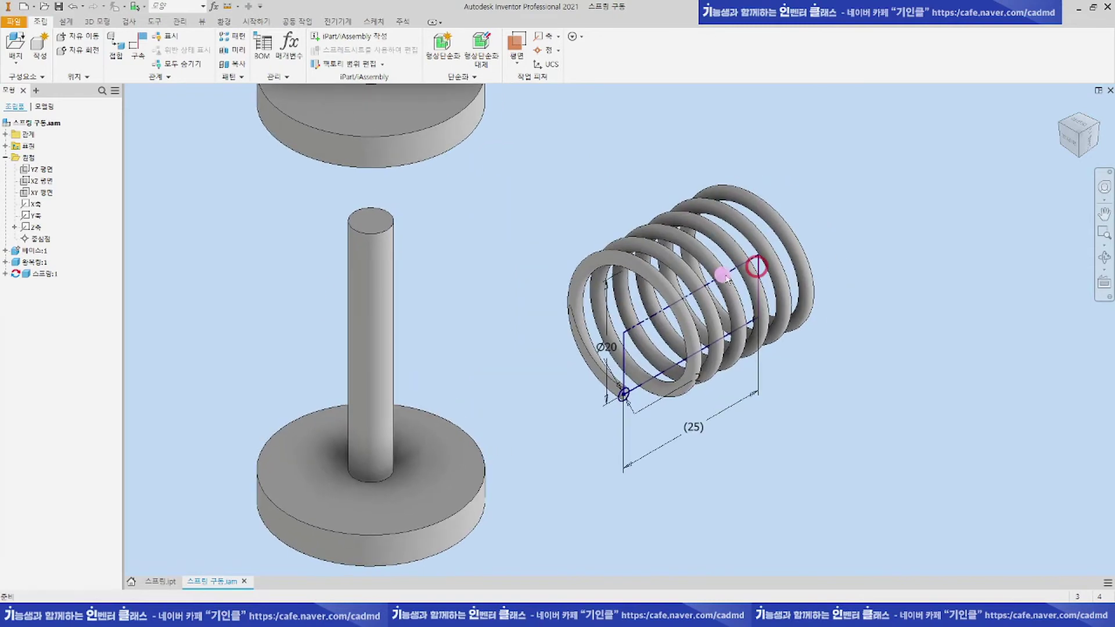
scroll(628, 360, up, 3)
scroll(627, 318, down, 2)
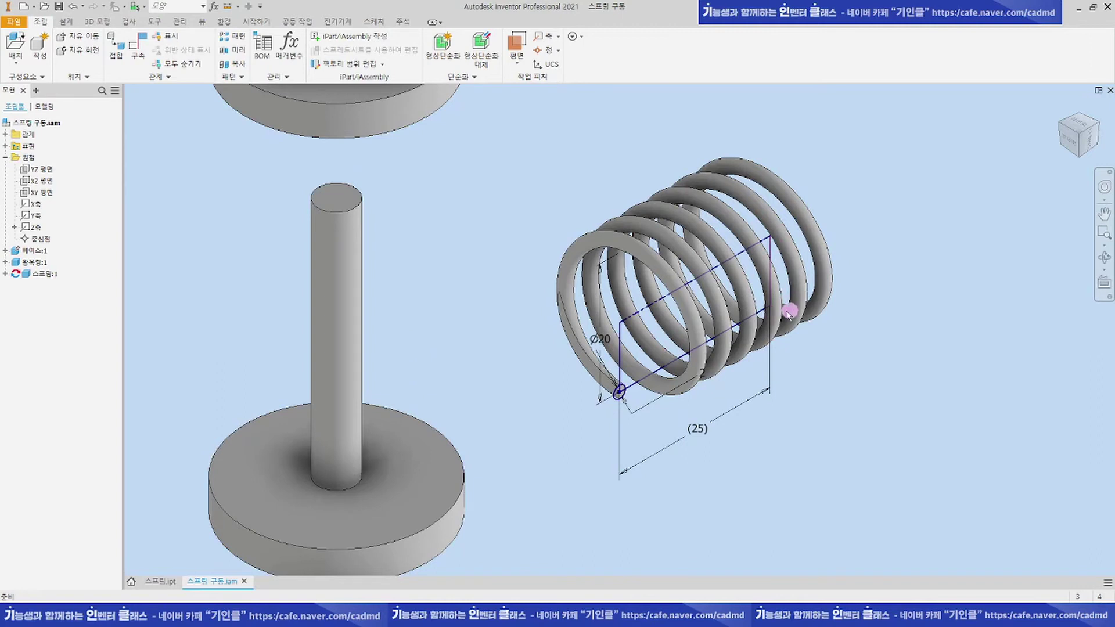
scroll(626, 343, up, 2)
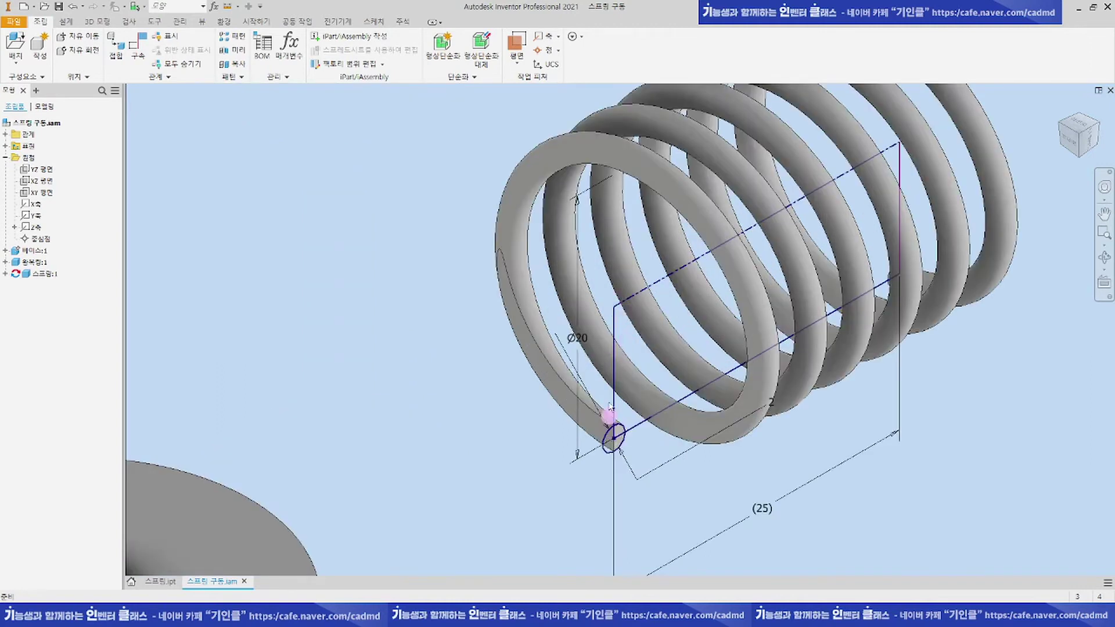
scroll(617, 328, down, 3)
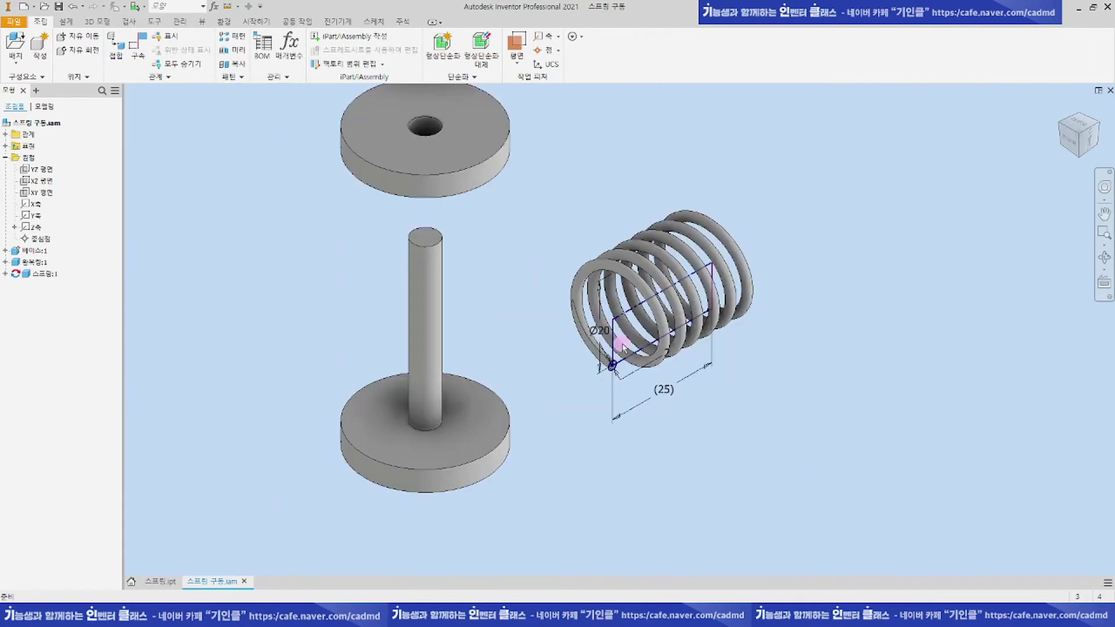
scroll(623, 347, up, 4)
scroll(598, 374, down, 4)
scroll(583, 336, down, 2)
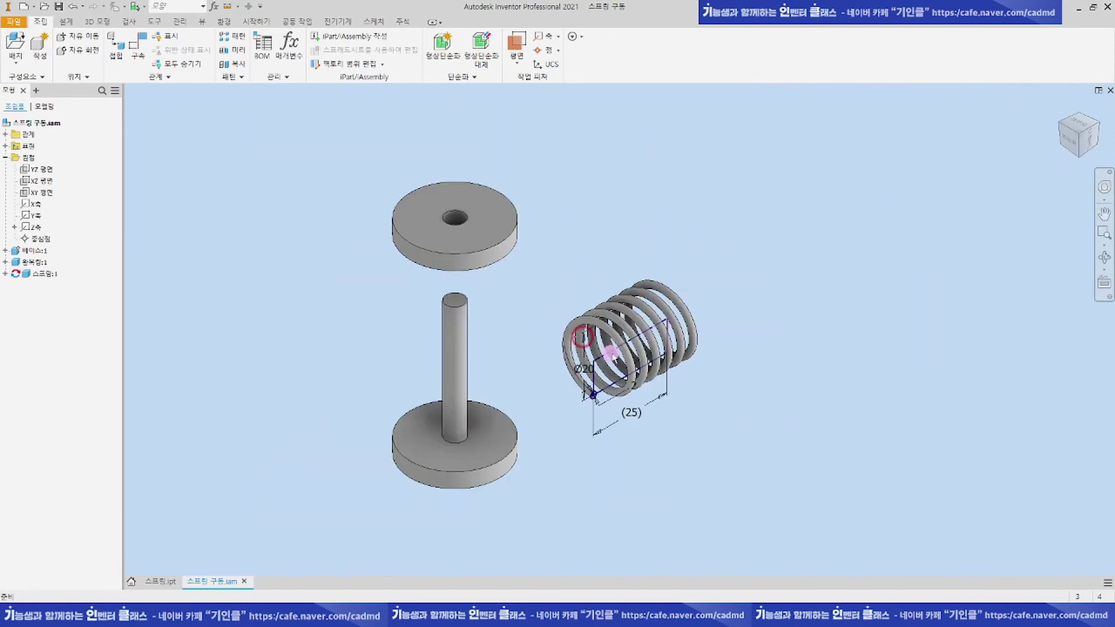
scroll(620, 376, up, 2)
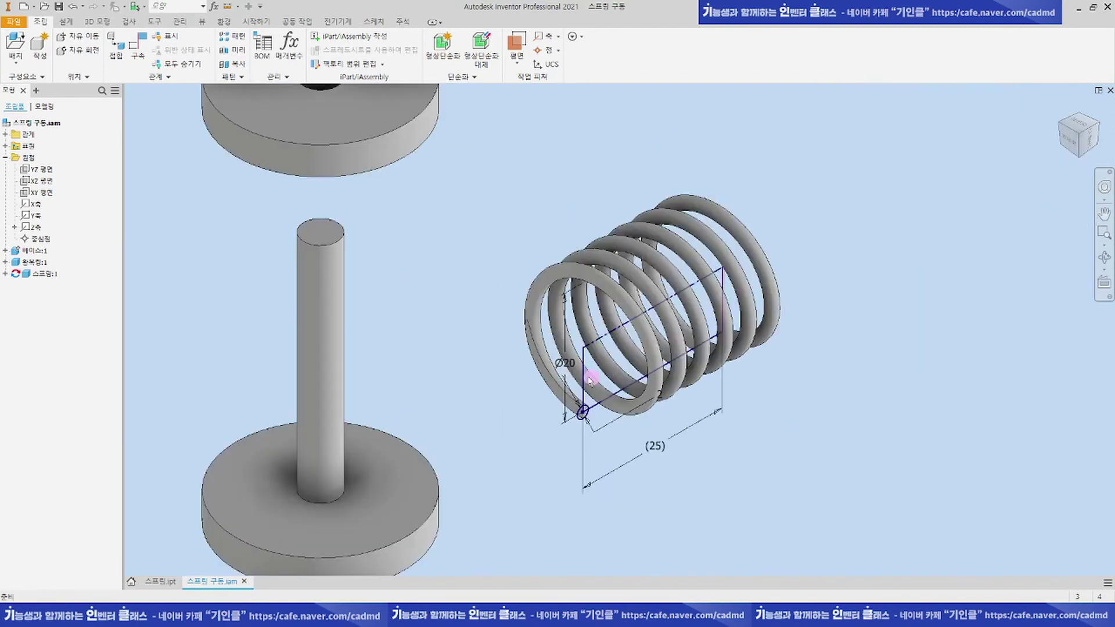
scroll(583, 359, up, 1)
scroll(812, 221, up, 1)
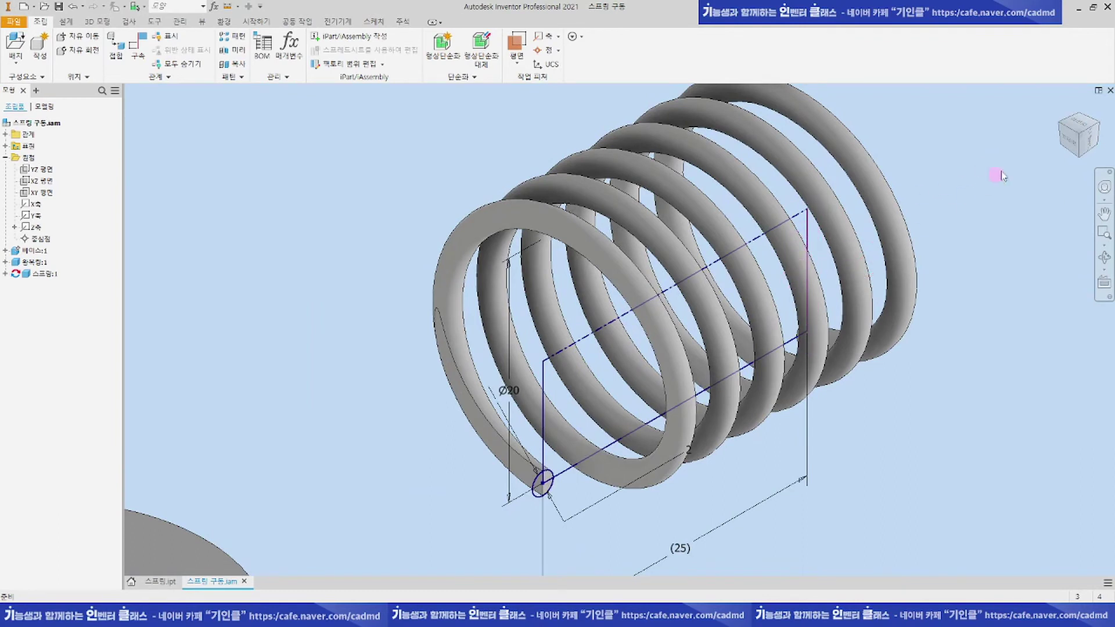
scroll(767, 304, down, 2)
click(832, 256)
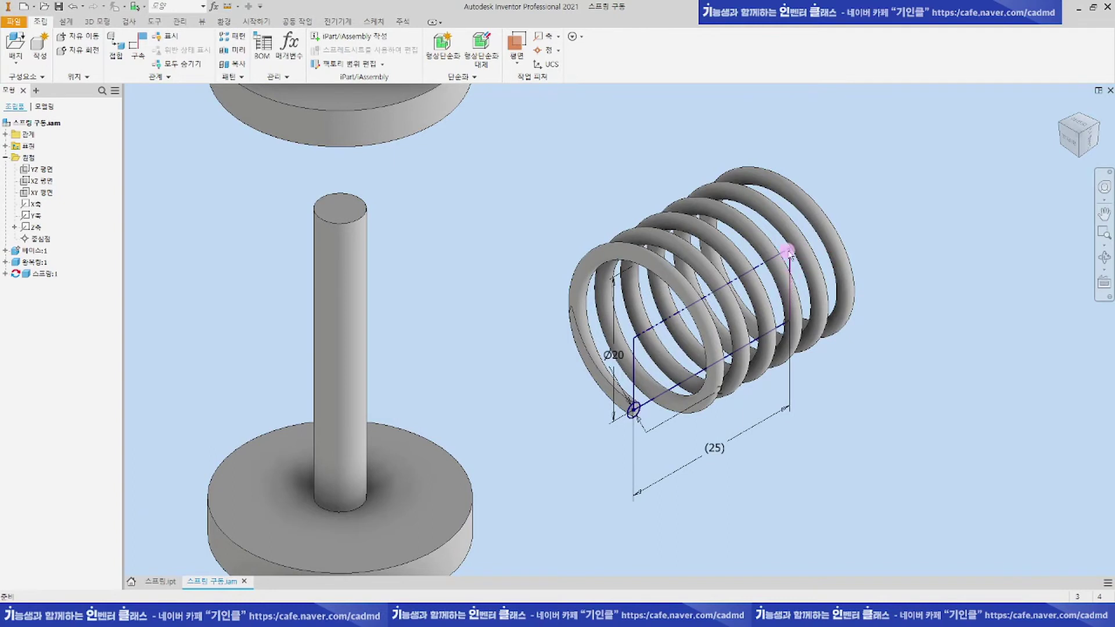
scroll(792, 249, up, 2)
scroll(781, 273, down, 2)
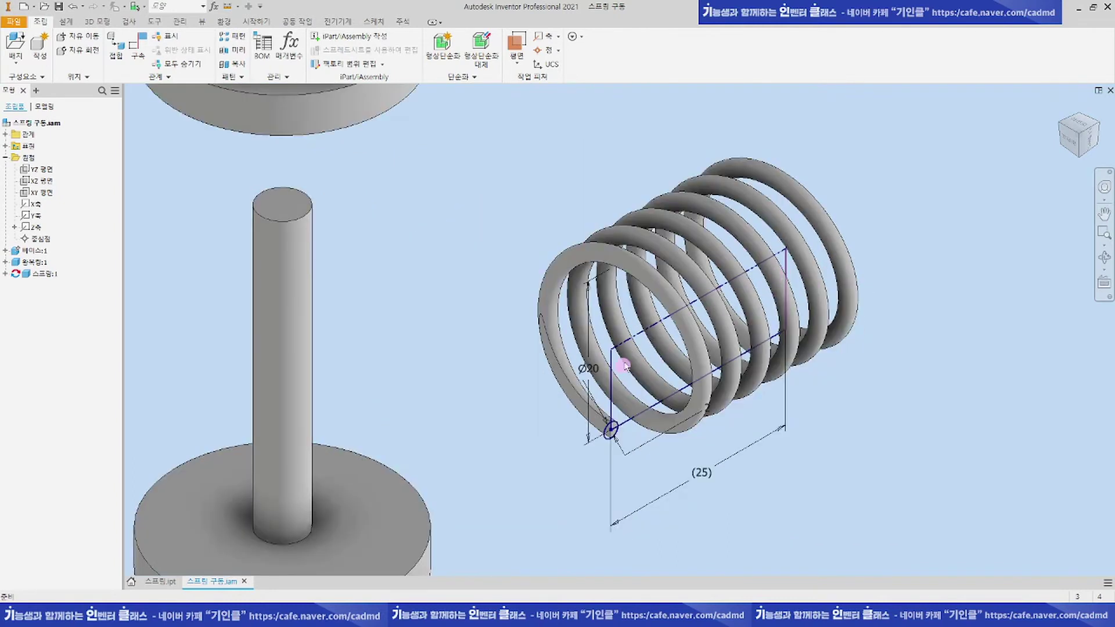
scroll(604, 387, up, 2)
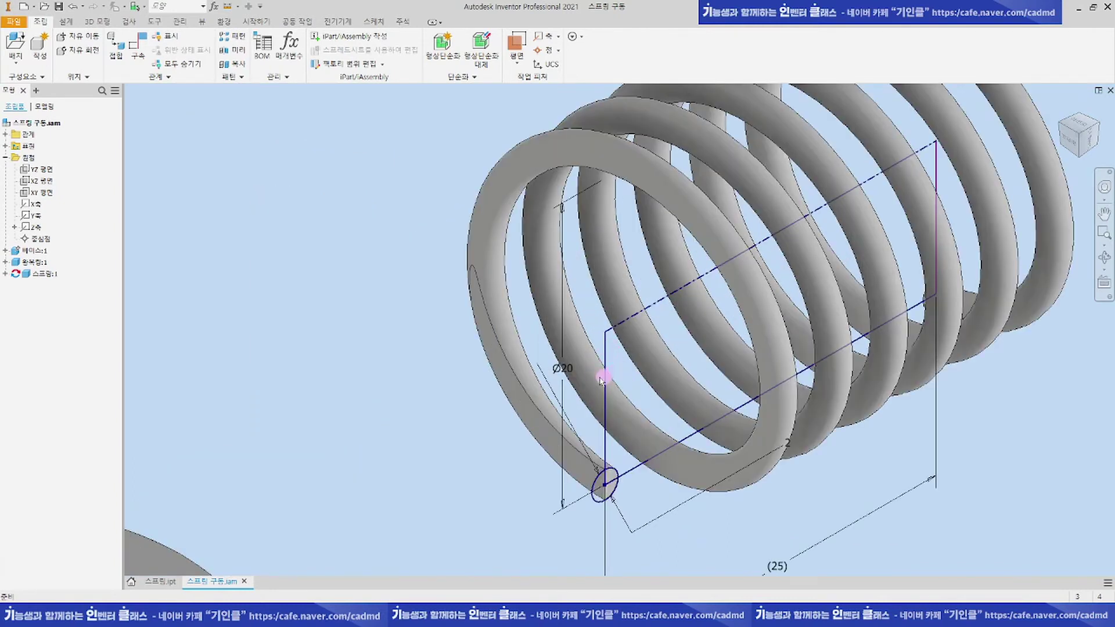
scroll(616, 355, down, 2)
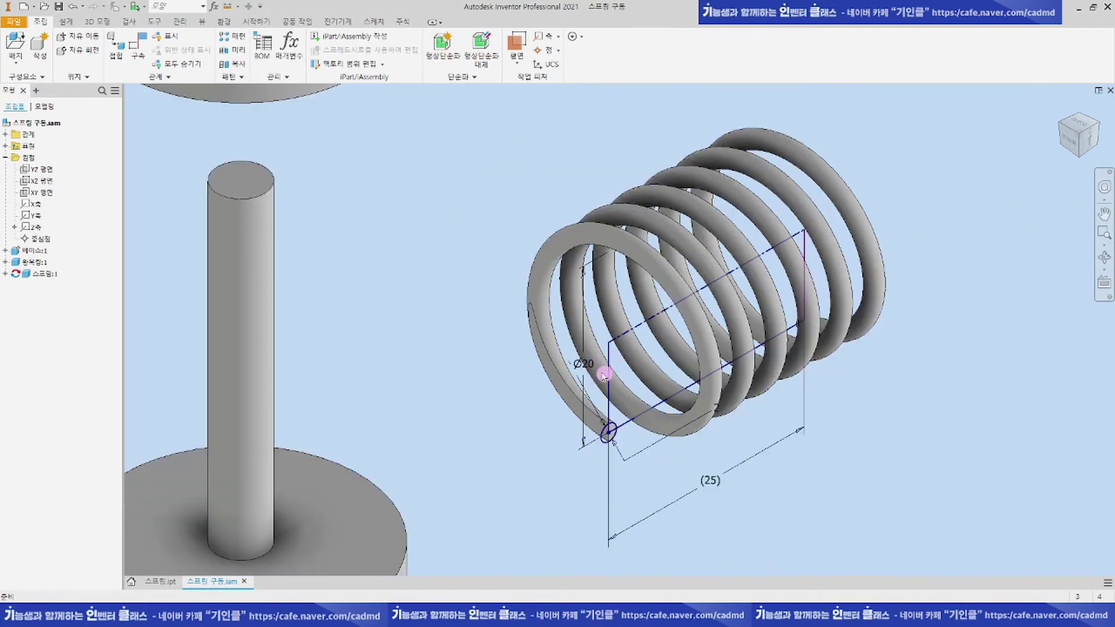
scroll(602, 382, down, 2)
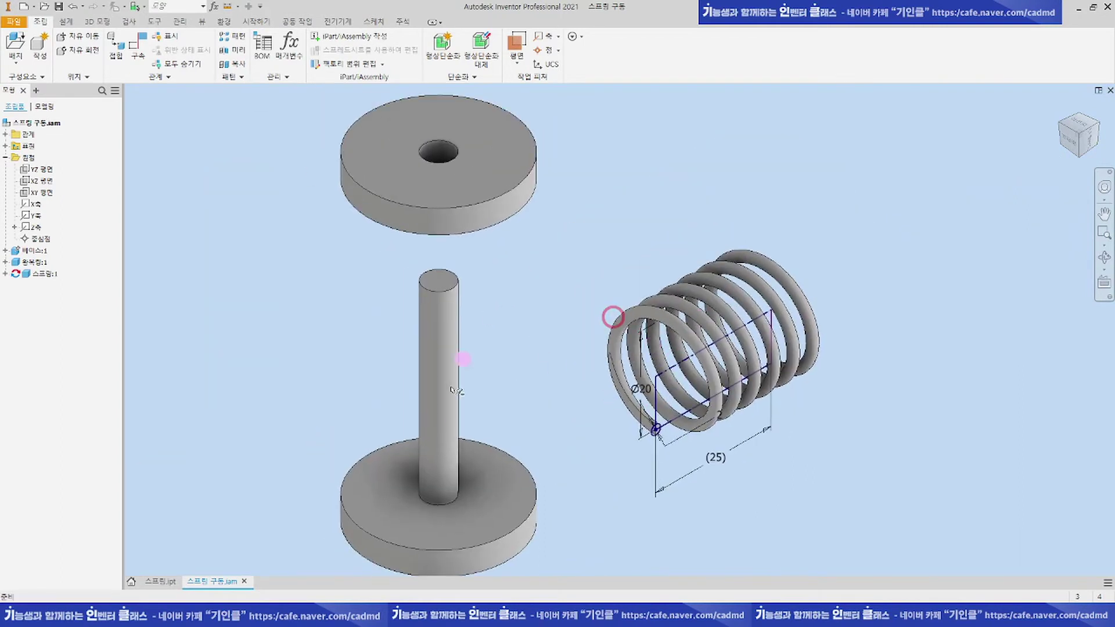
scroll(573, 343, up, 3)
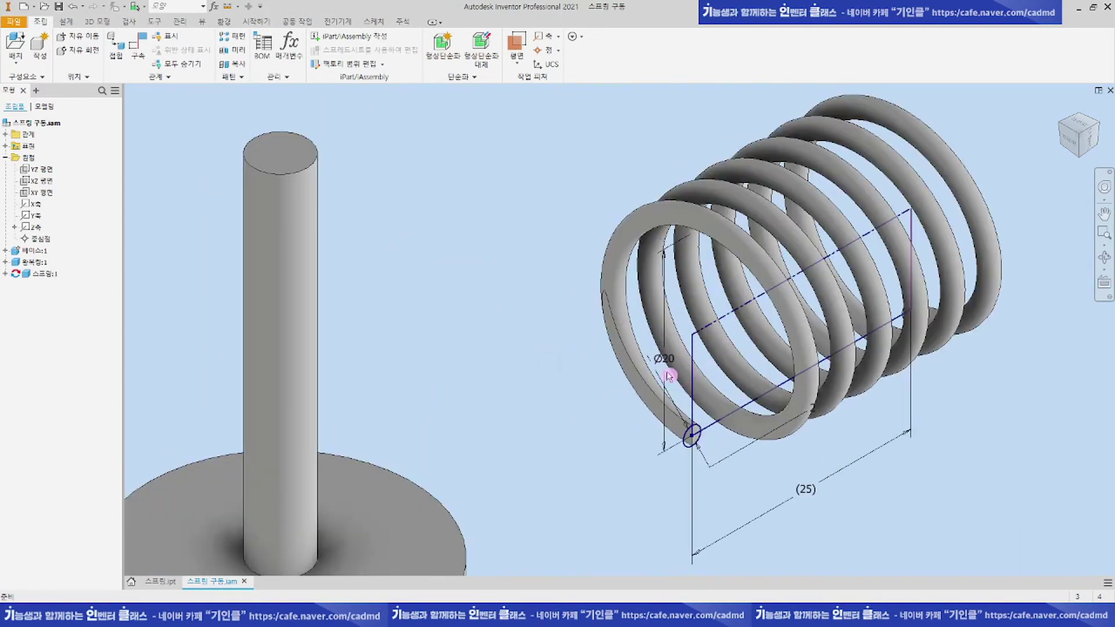
scroll(701, 370, down, 2)
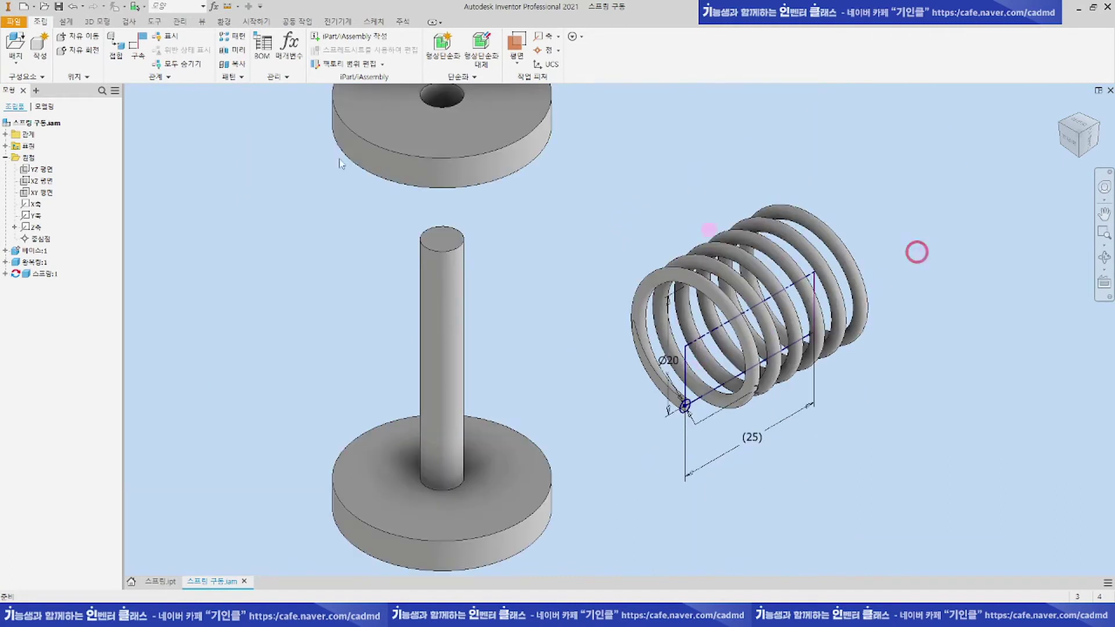
Step: Mate the spring sketch's centre line with the axis of the base's shaft
click(139, 52)
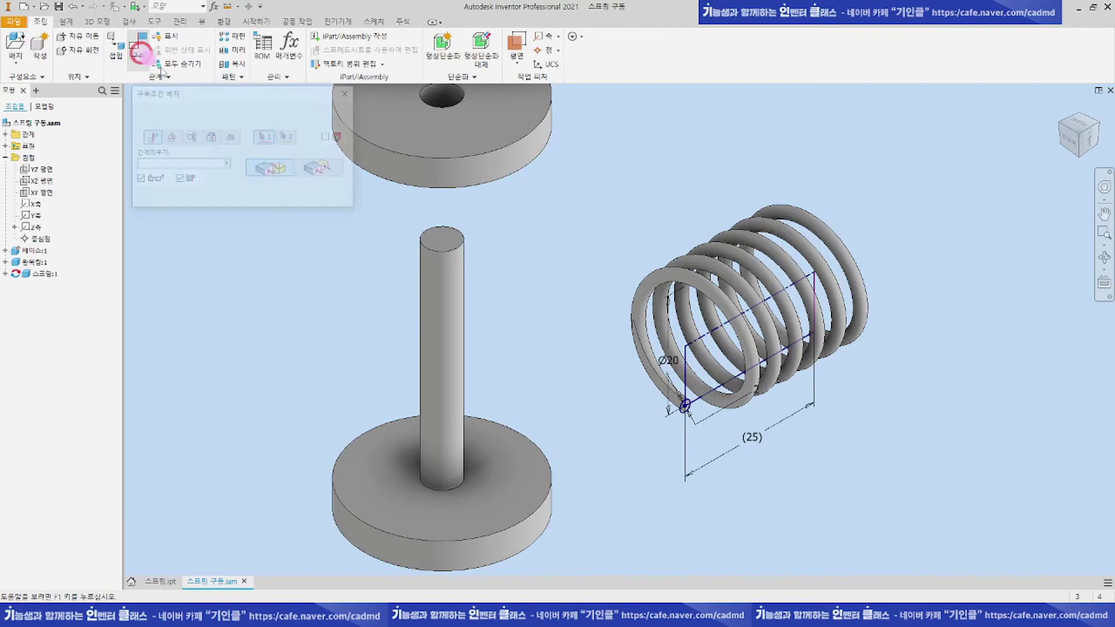
click(727, 325)
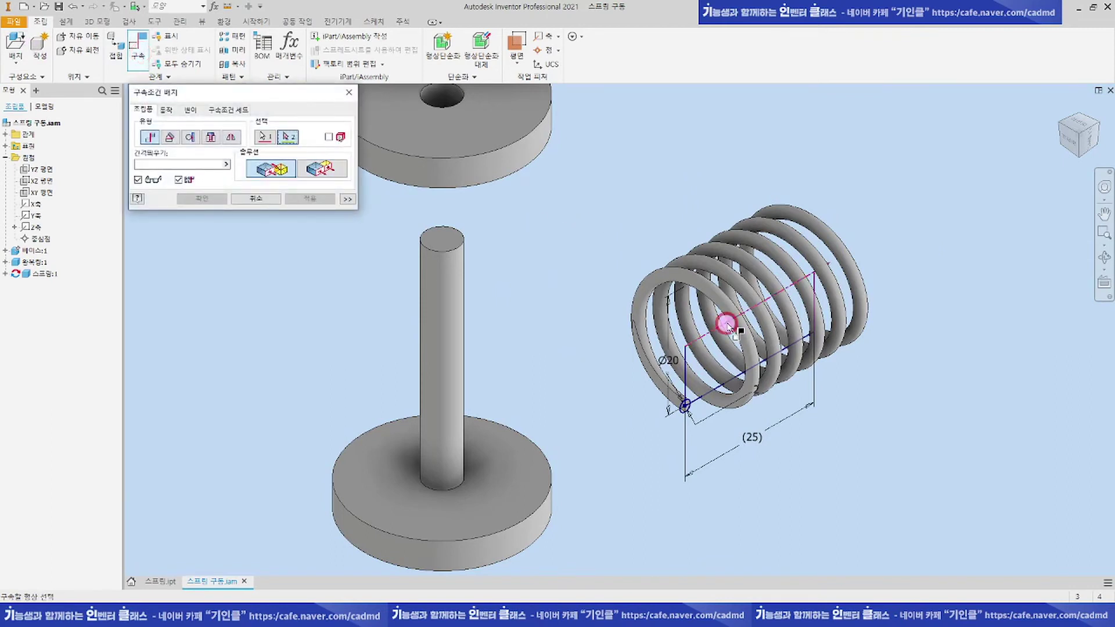
click(446, 312)
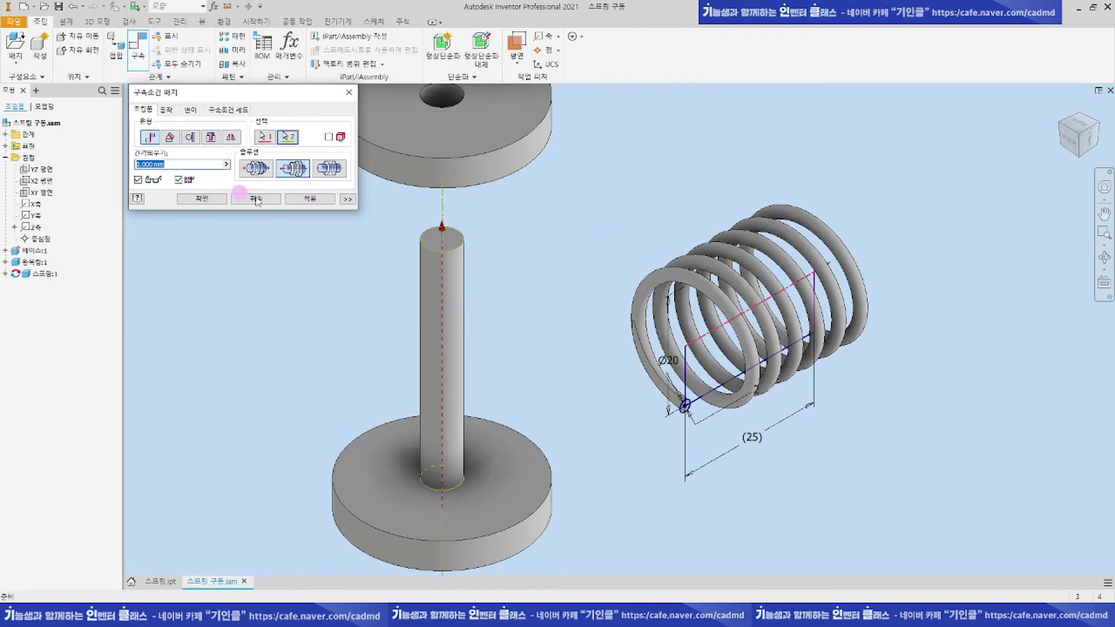
click(310, 198)
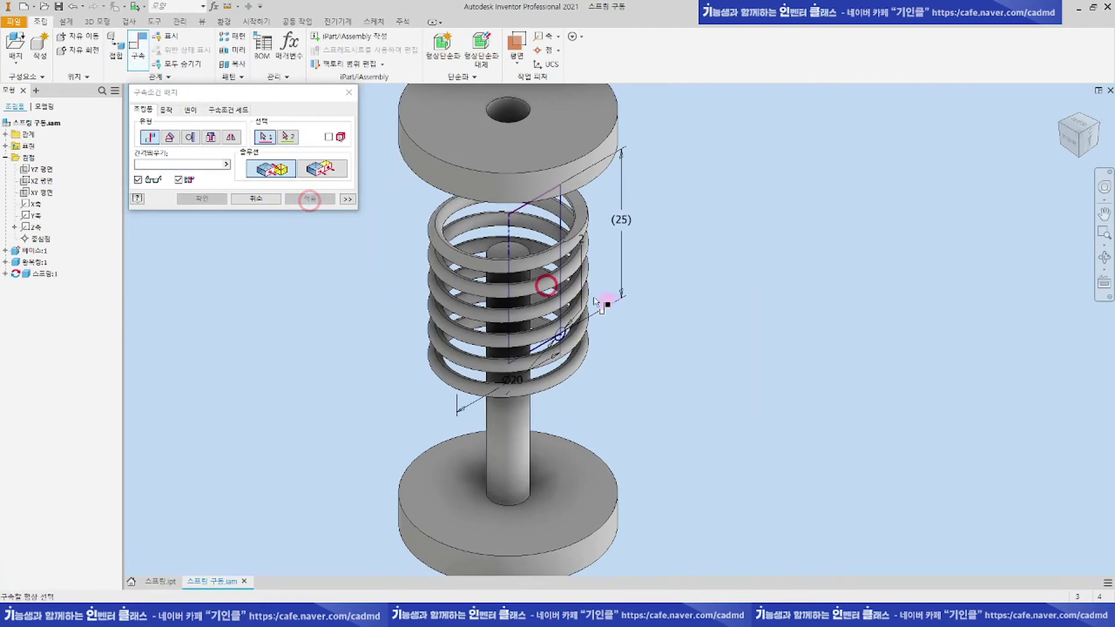
key(Escape)
Step: Mate the spring sketch's lower end line with the upper face of the base's disc
scroll(531, 350, down, 3)
click(138, 50)
scroll(541, 355, down, 2)
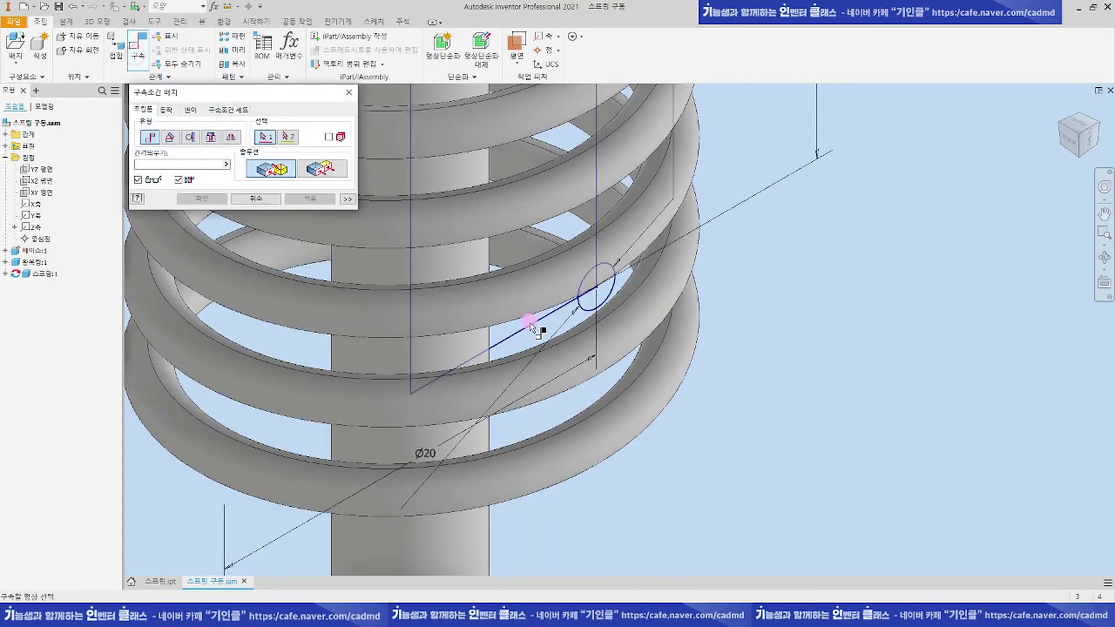
scroll(551, 305, up, 5)
scroll(568, 200, down, 4)
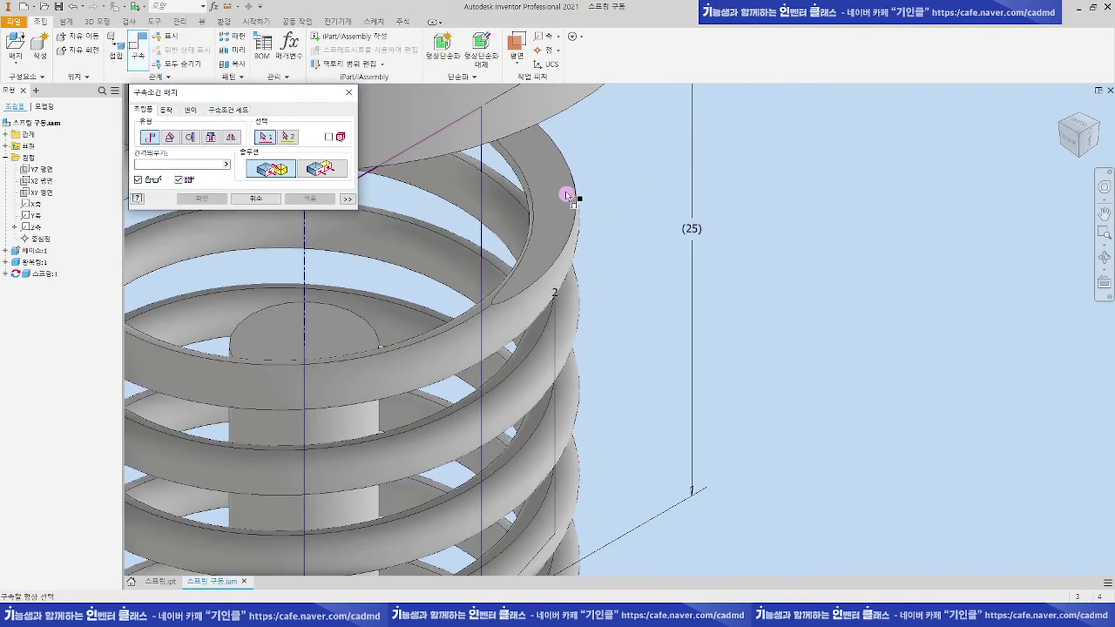
scroll(567, 199, up, 4)
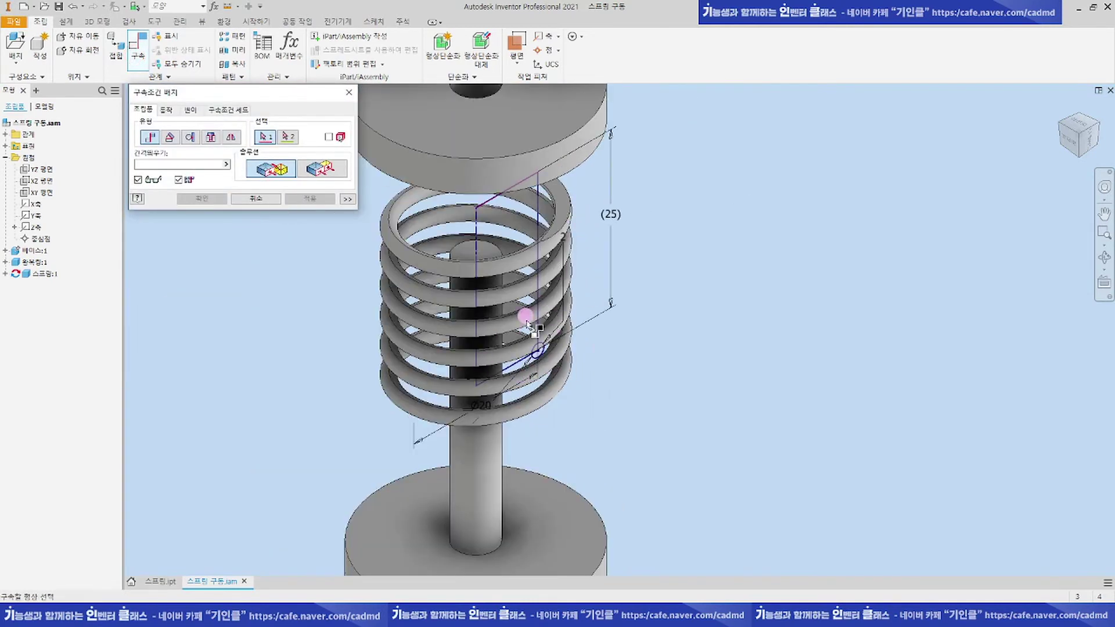
scroll(523, 361, down, 4)
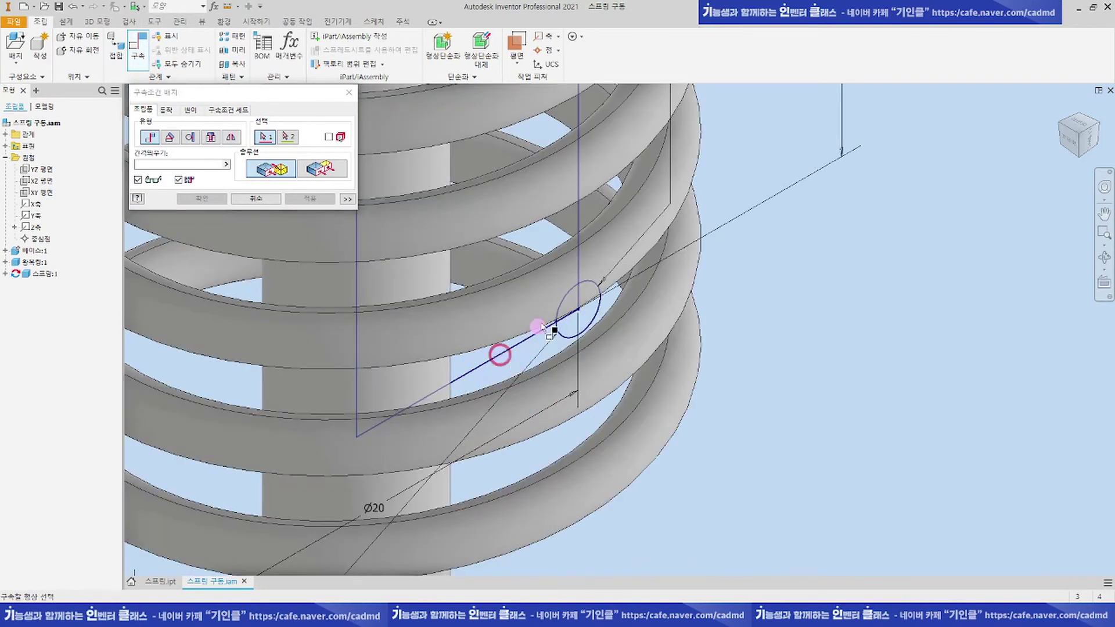
click(506, 351)
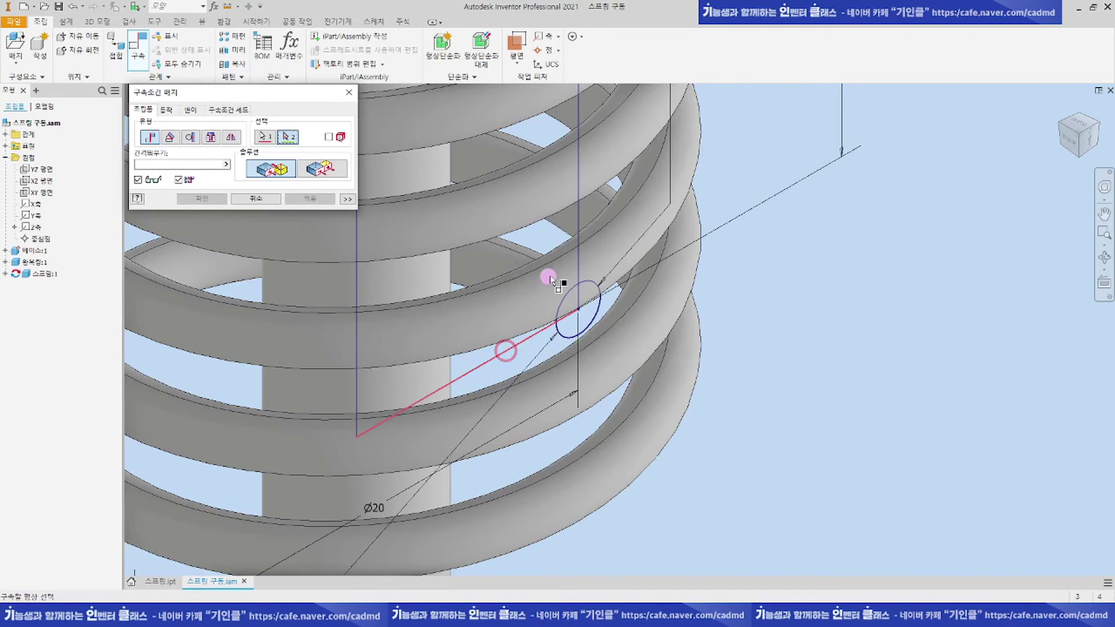
scroll(549, 280, up, 3)
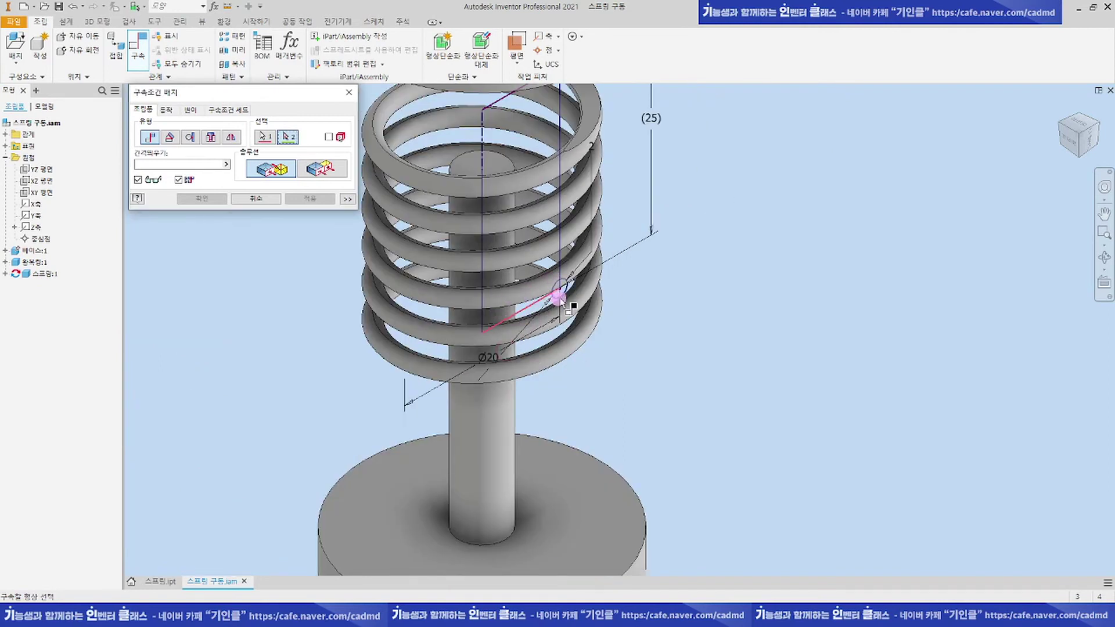
scroll(624, 285, up, 2)
click(591, 403)
click(310, 198)
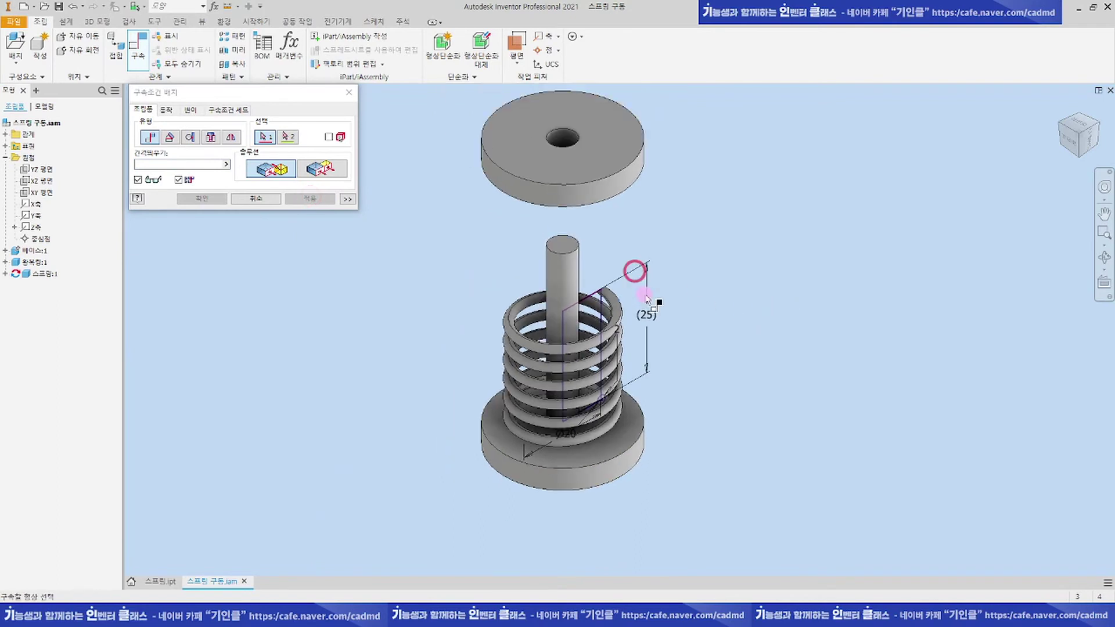
Step: Mate the spring sketch's upper end line with the underside of the upper disc
scroll(621, 281, down, 3)
click(589, 322)
scroll(591, 319, up, 5)
key(F4)
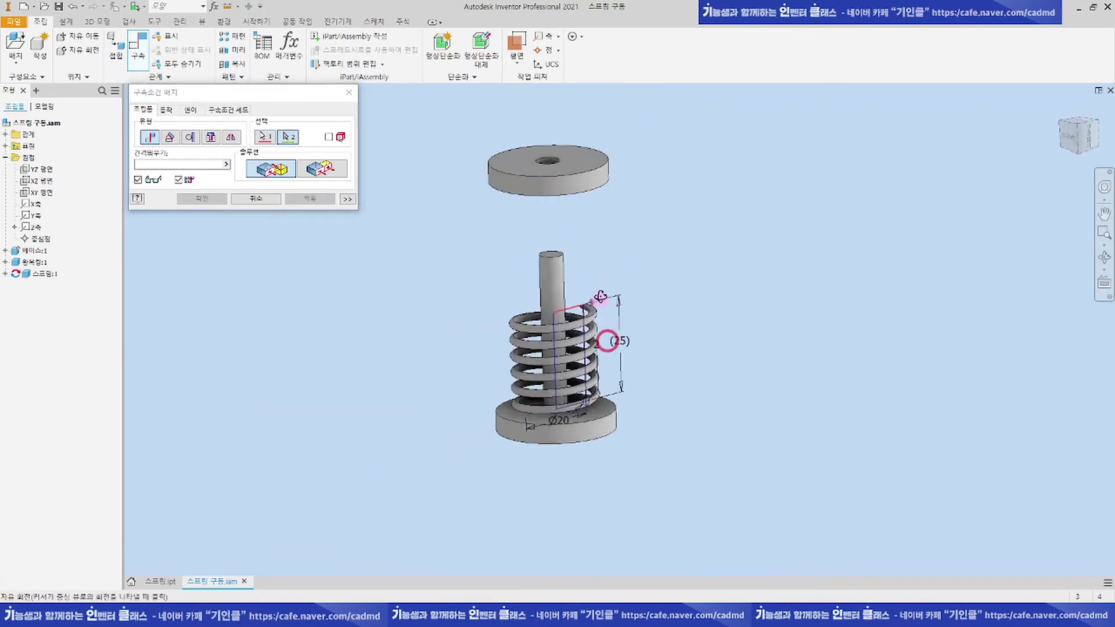
click(574, 181)
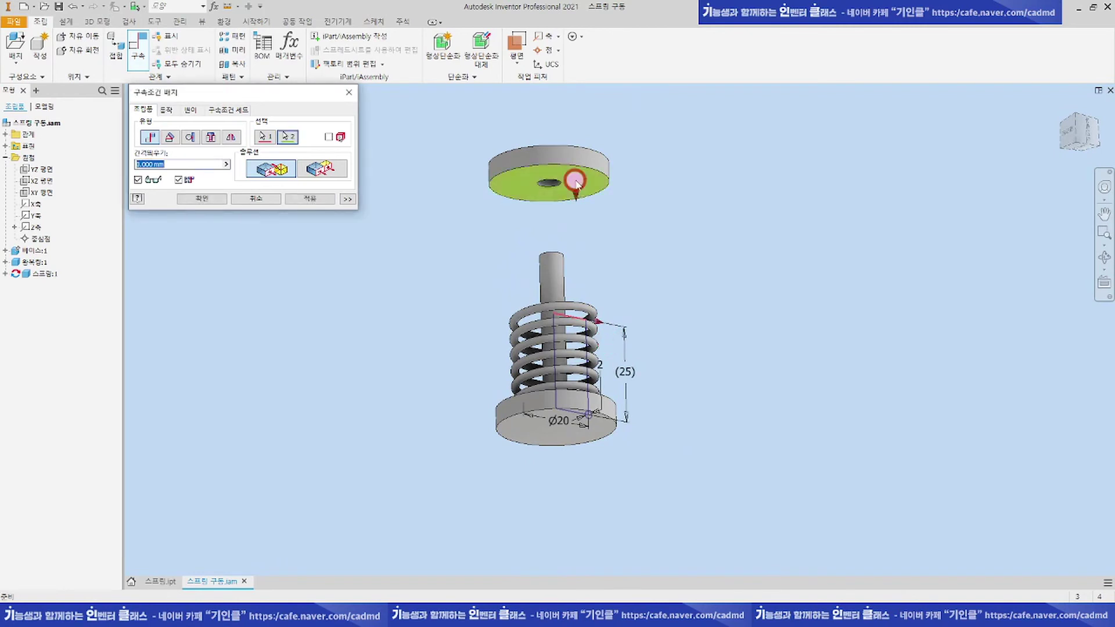
scroll(574, 181, down, 3)
click(308, 199)
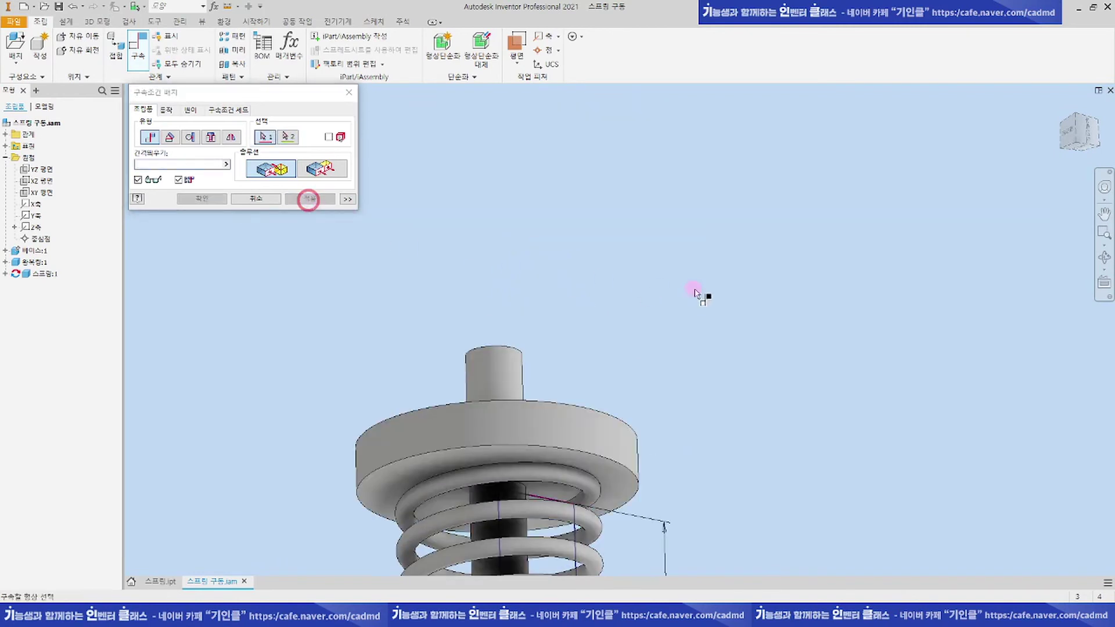
scroll(697, 293, up, 5)
key(F6)
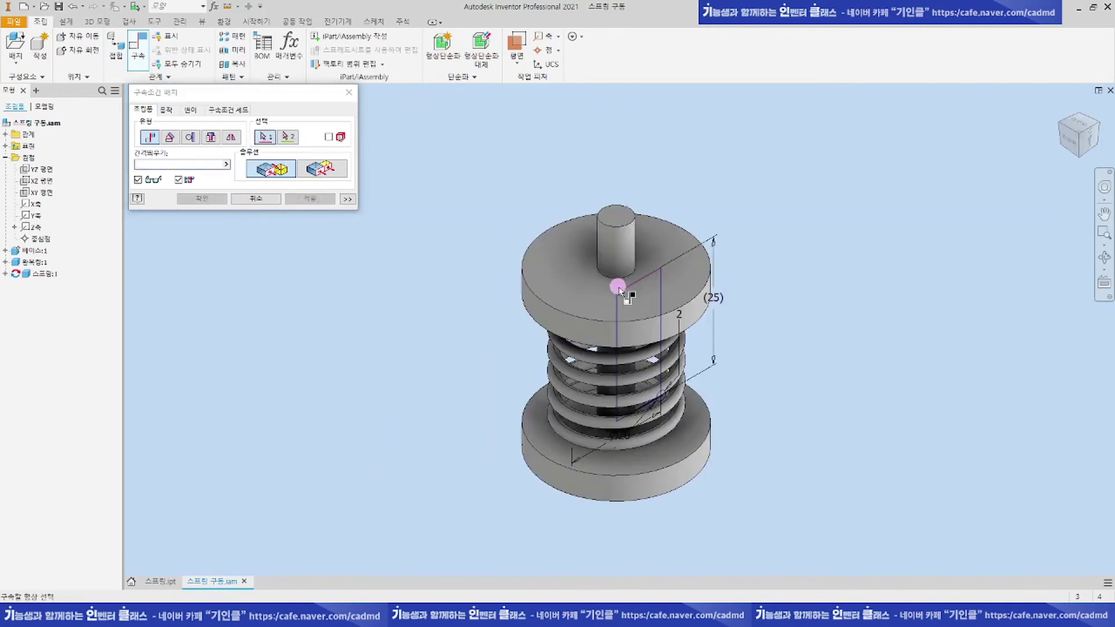
Step: Mate the base's upper face with the upper disc's underside at a 25 mm offset
click(184, 180)
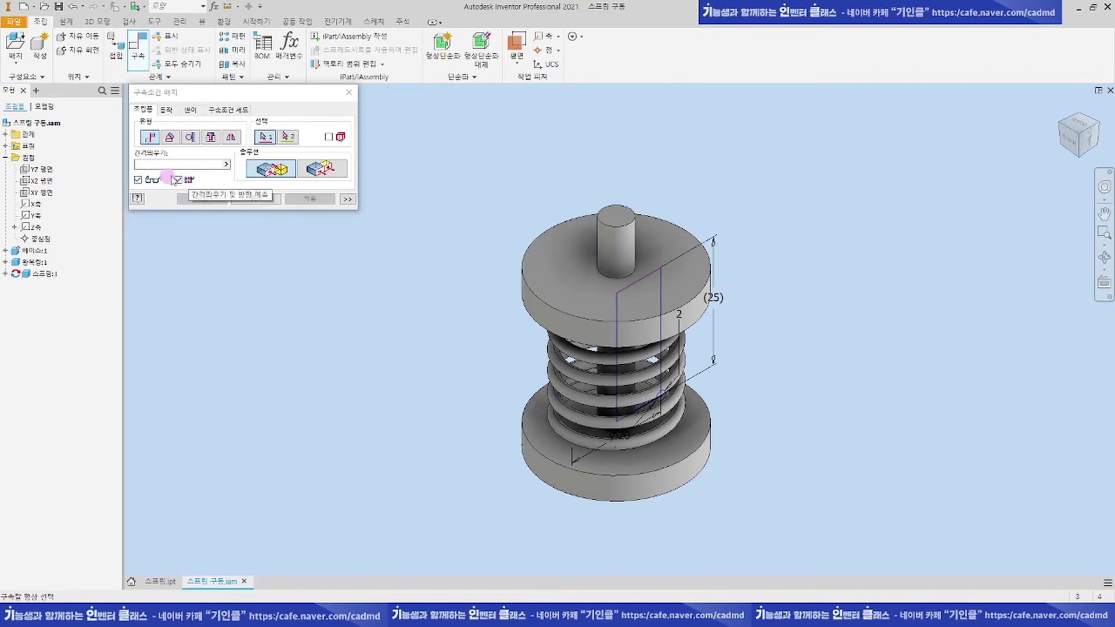
click(700, 419)
key(F4)
drag(692, 281, 649, 164)
scroll(676, 291, down, 3)
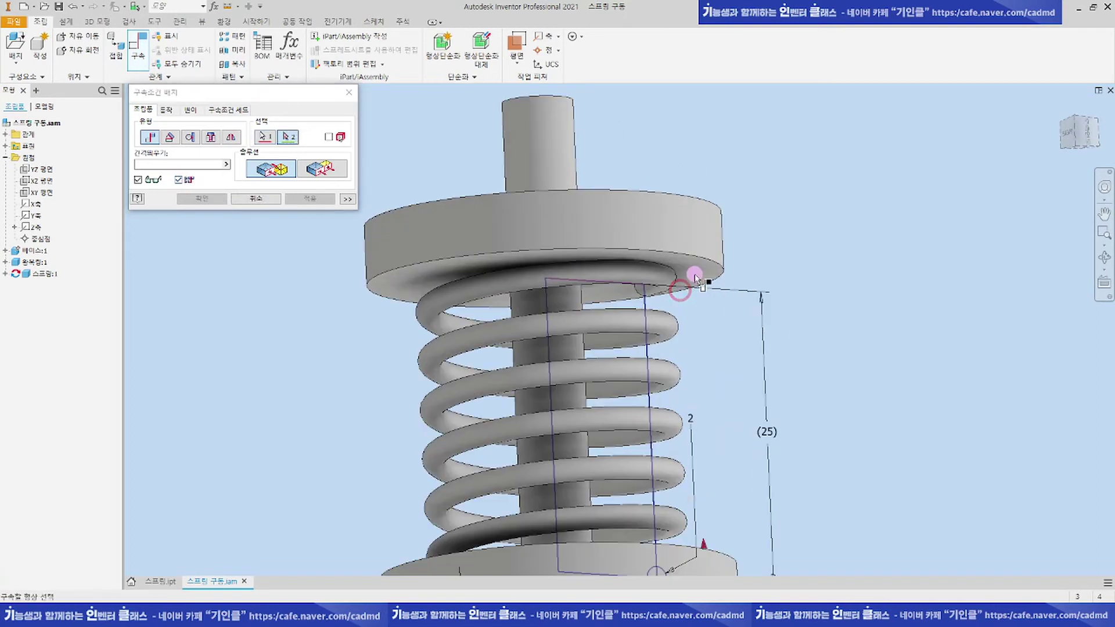
click(695, 277)
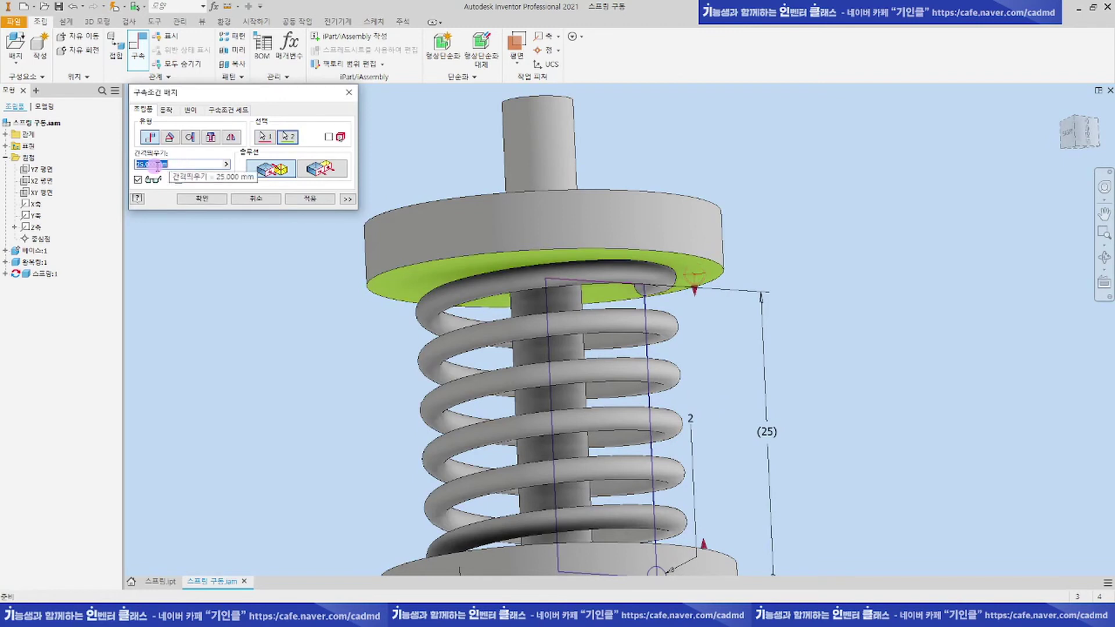
click(293, 199)
click(264, 199)
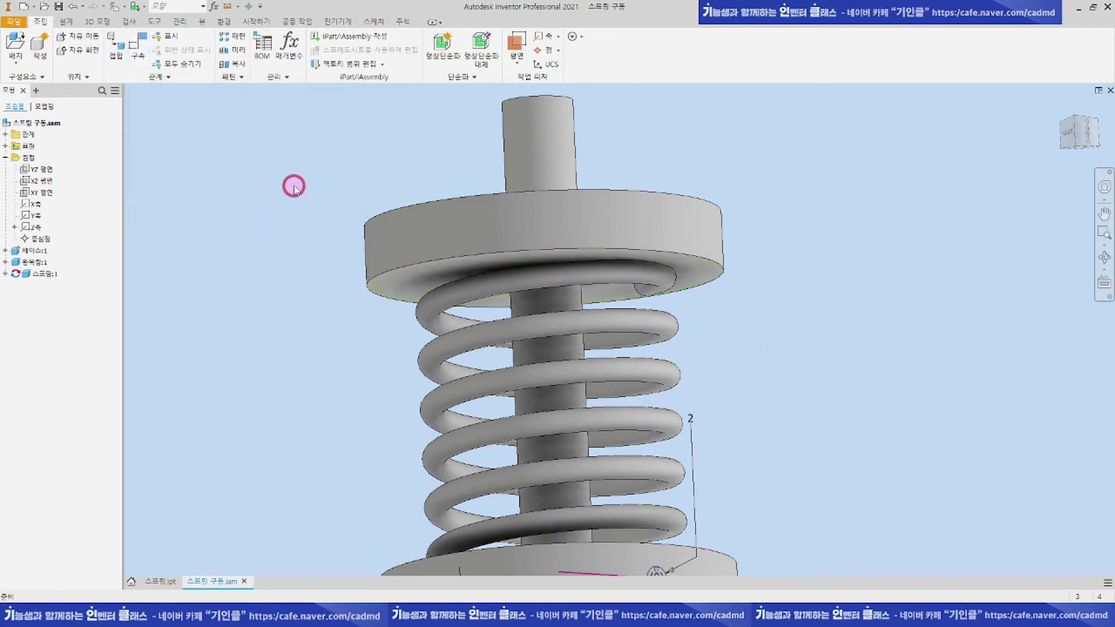
Step: Save the 스프링 구동 assembly together with its changed dependent files
key(F6)
key(ctrl+s)
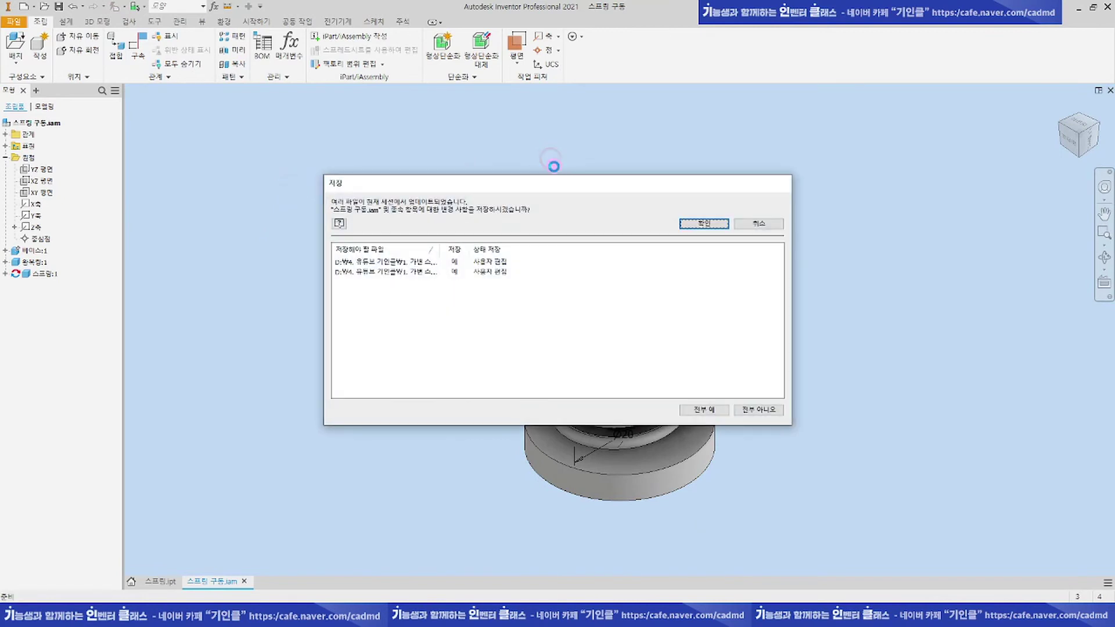
key(Return)
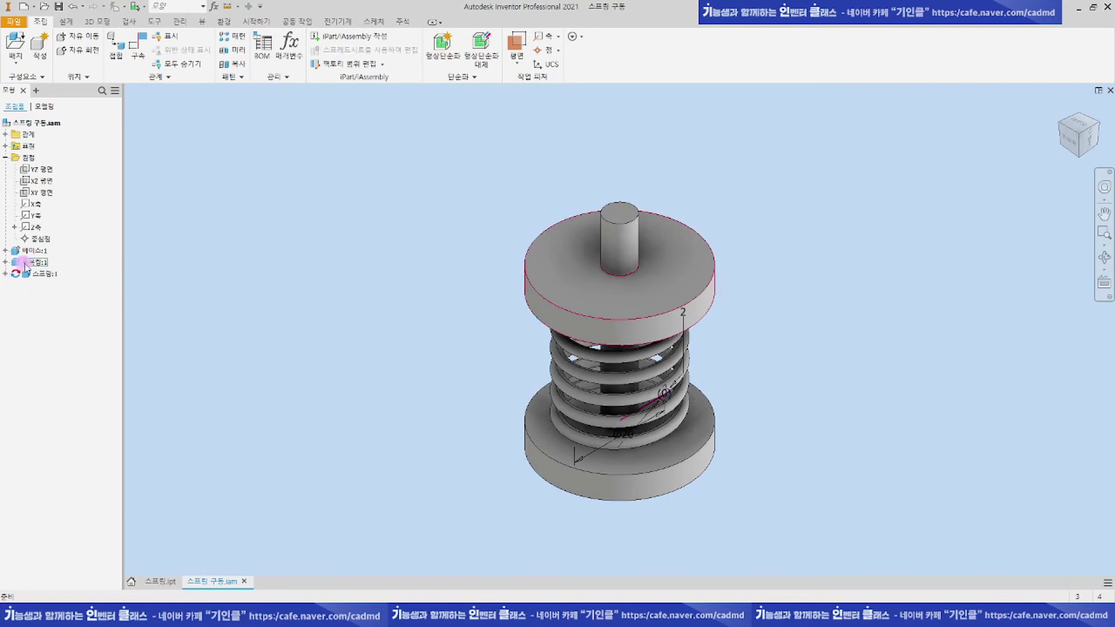
Step: Open the Drive settings of the upper disc's 25 mm offset mate and enable adaptive driving (가변성 구동)
click(6, 262)
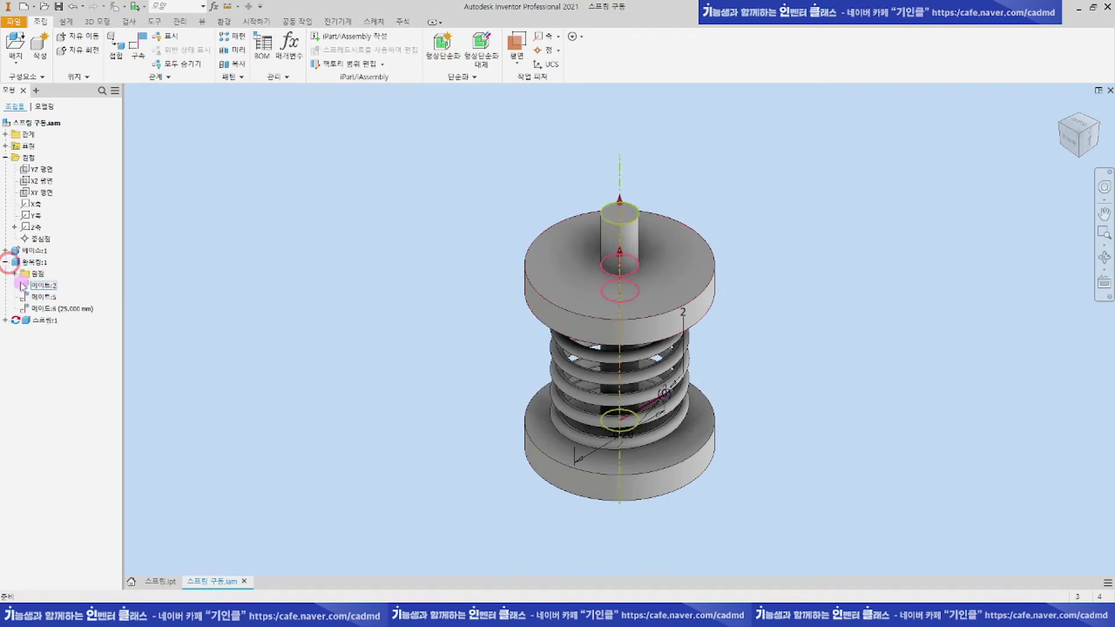
right_click(79, 312)
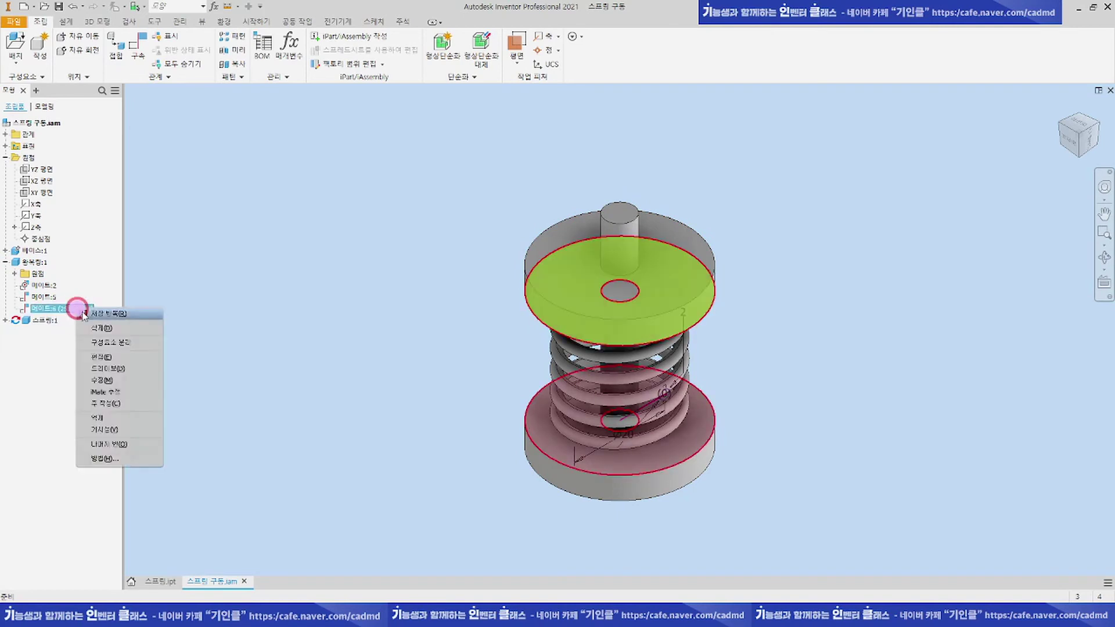
click(140, 367)
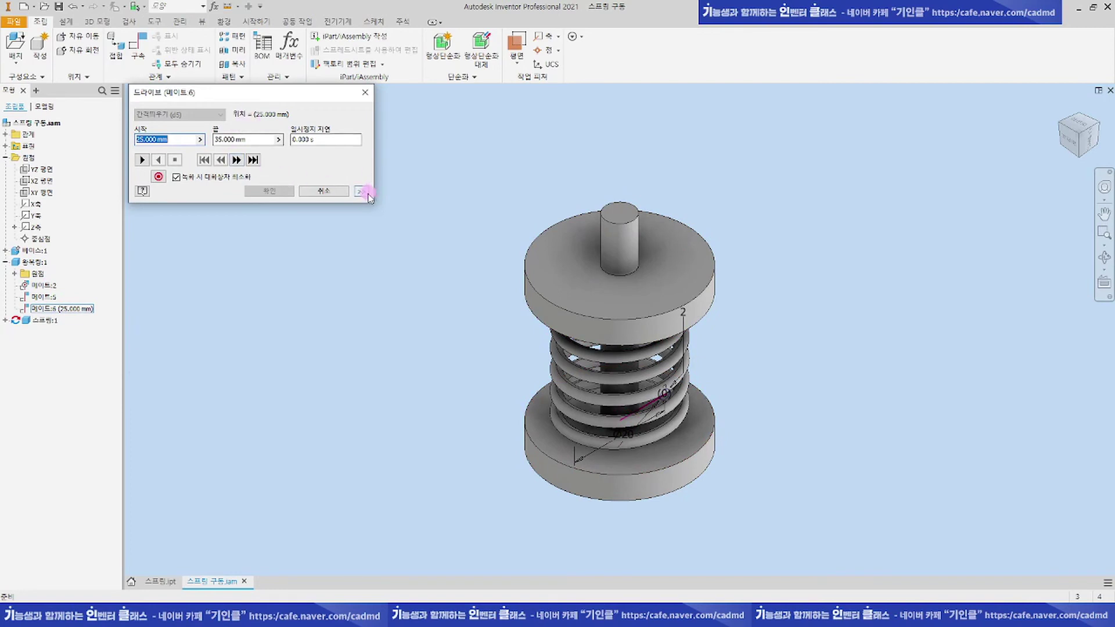
click(361, 192)
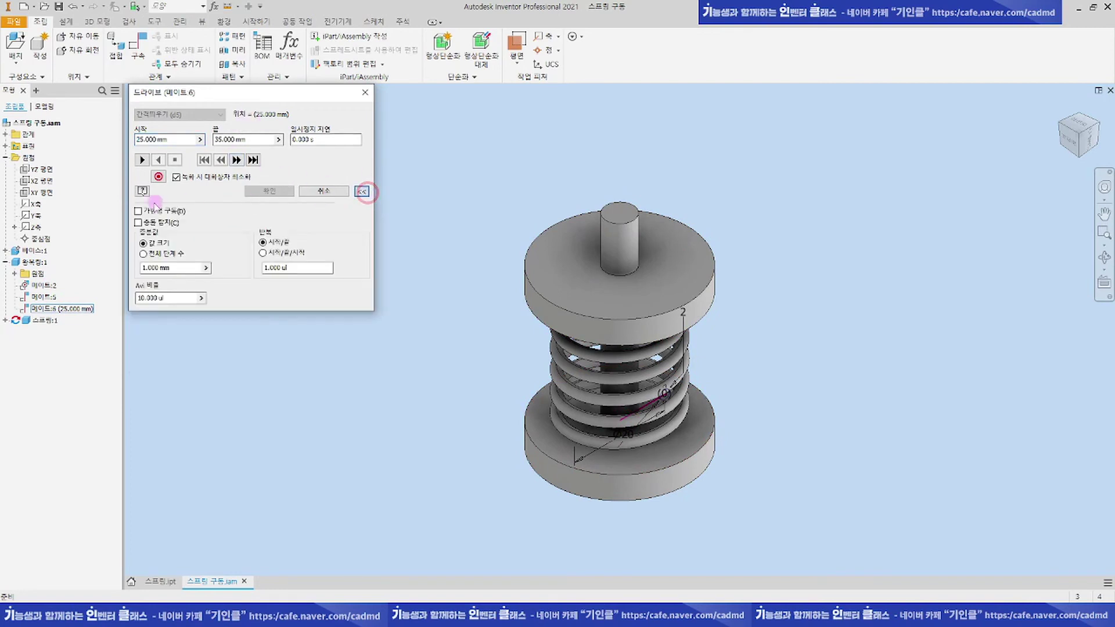
click(160, 212)
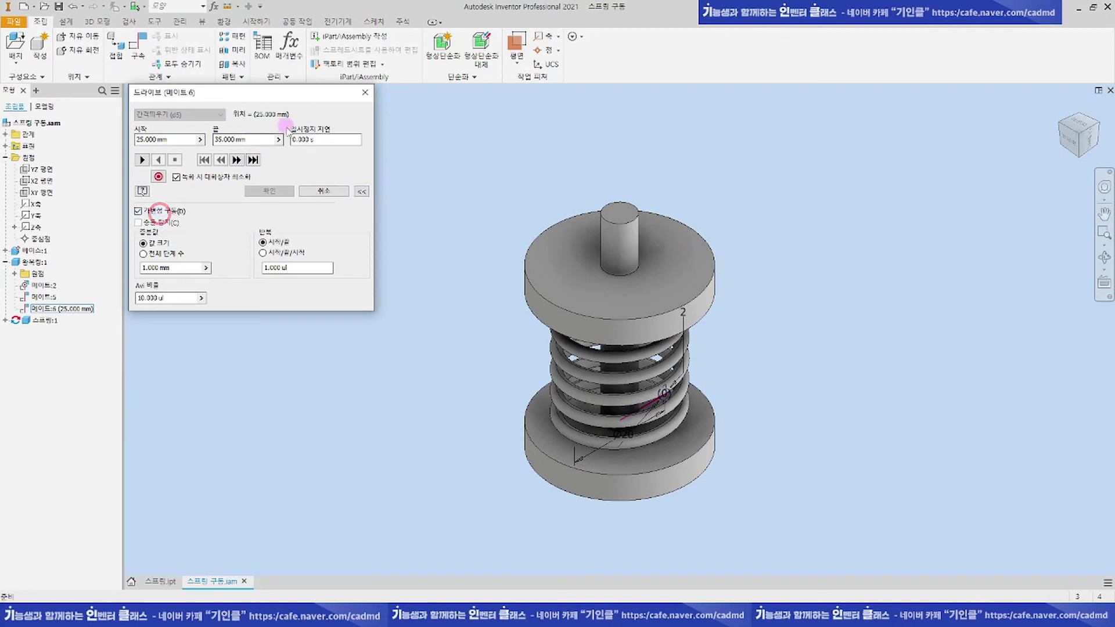
click(247, 99)
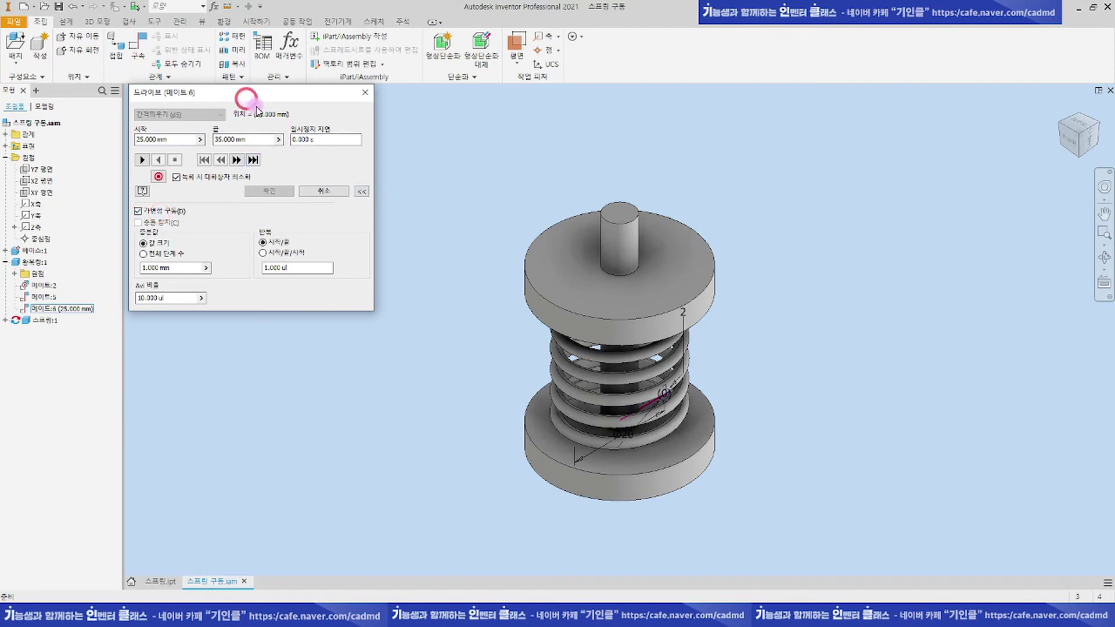
drag(262, 112, 258, 118)
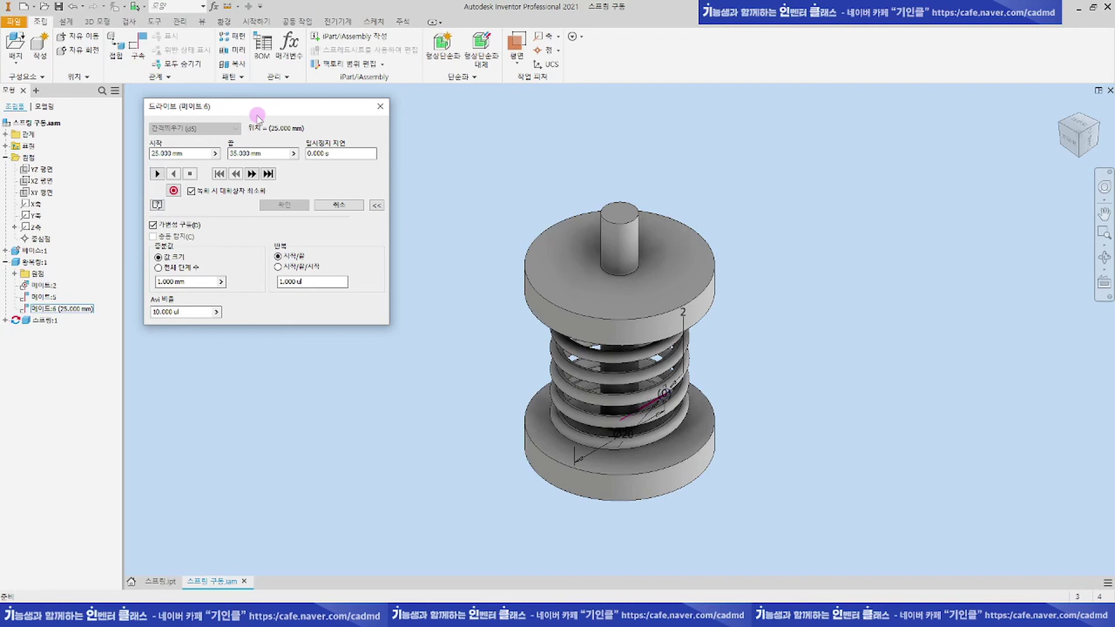
Step: Set the drive's end value to 30 mm, play the disc's motion forward and in reverse, and cancel the drive
click(271, 157)
drag(270, 157, 213, 157)
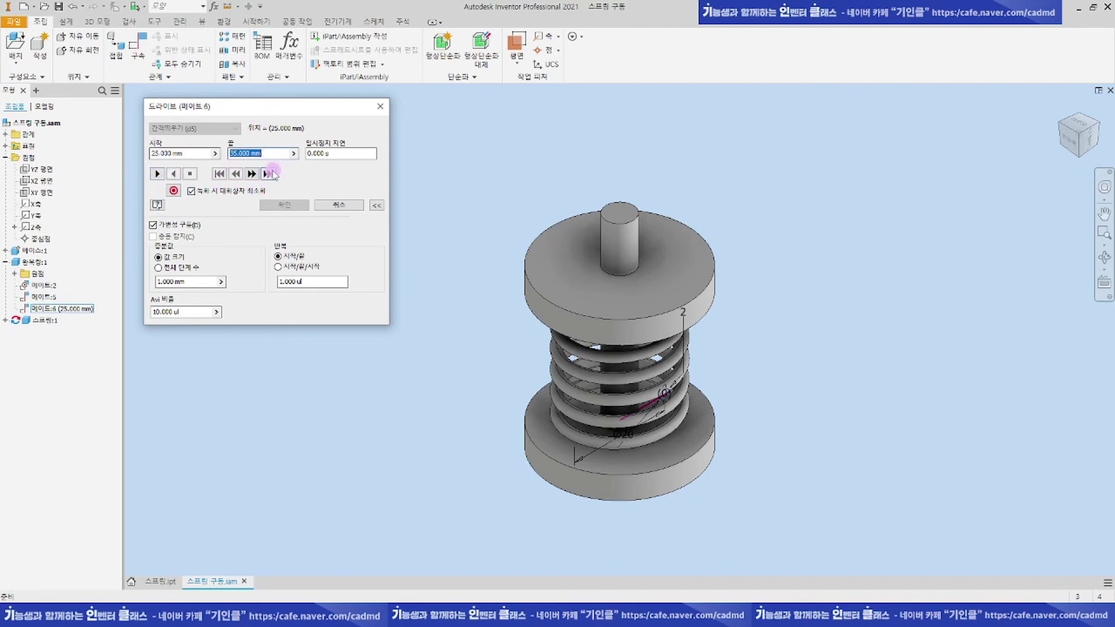
text(30)
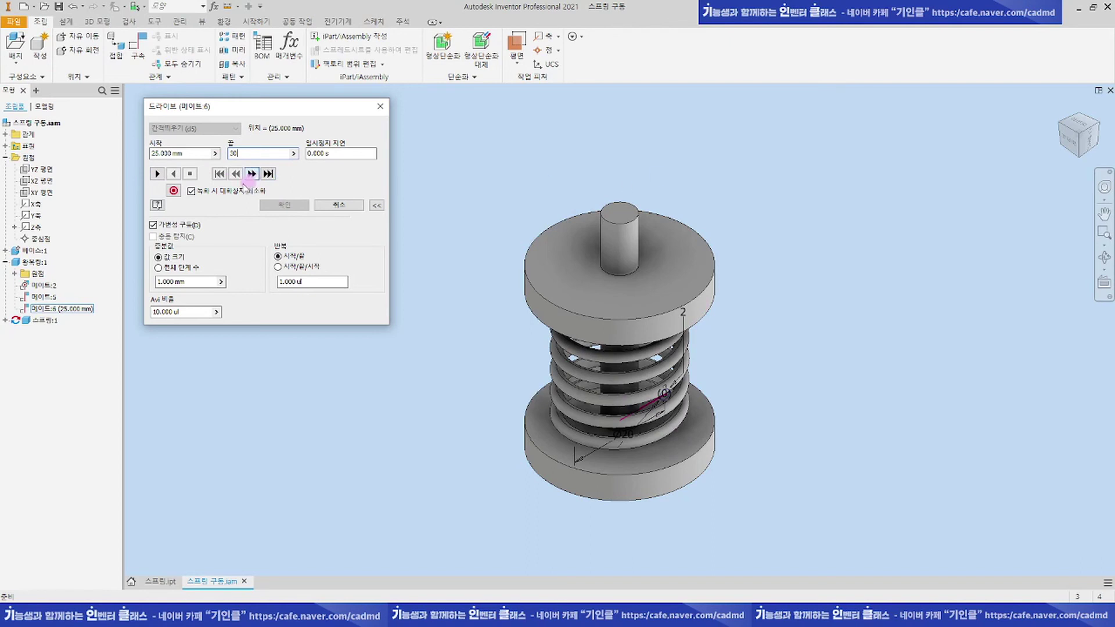
click(173, 175)
click(157, 174)
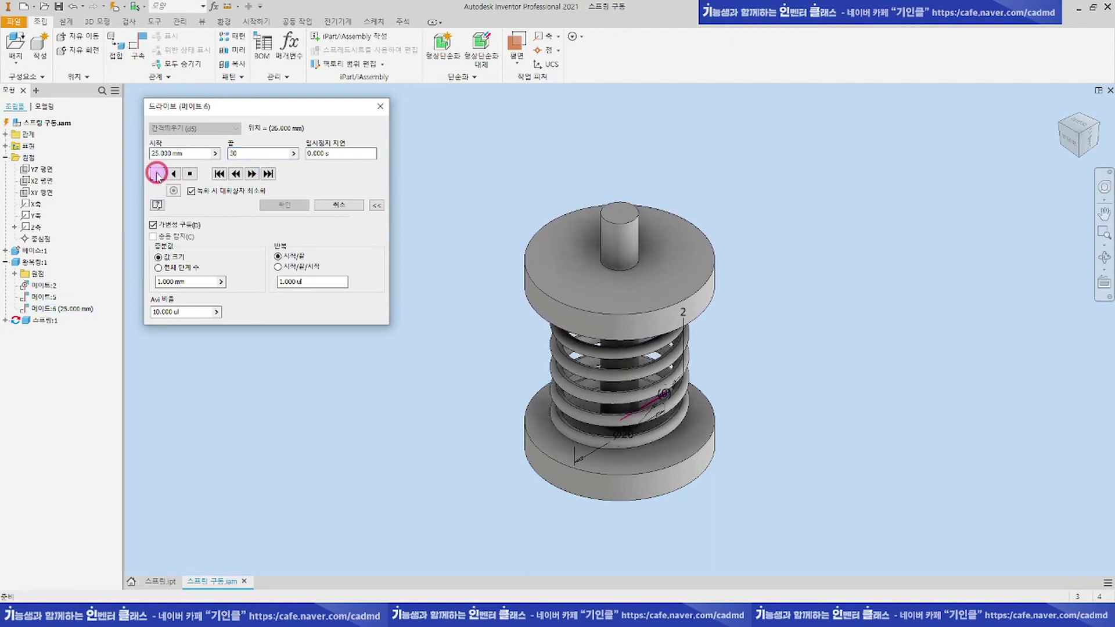
click(173, 174)
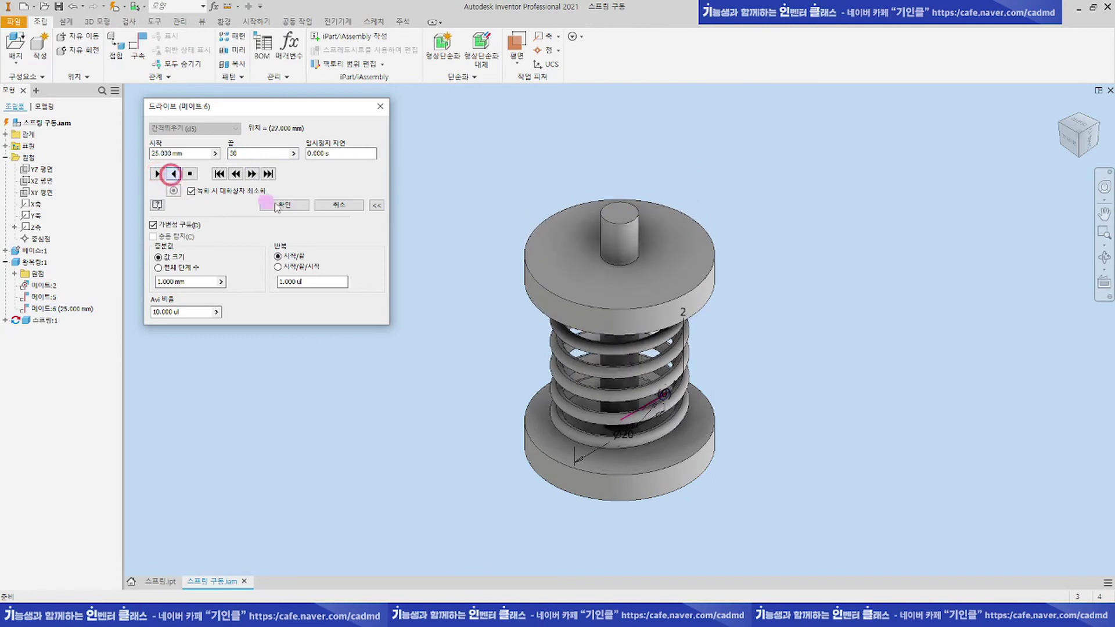
click(348, 205)
Step: Open the adaptive spring component (스프링) of the assembly in its own part file
click(541, 181)
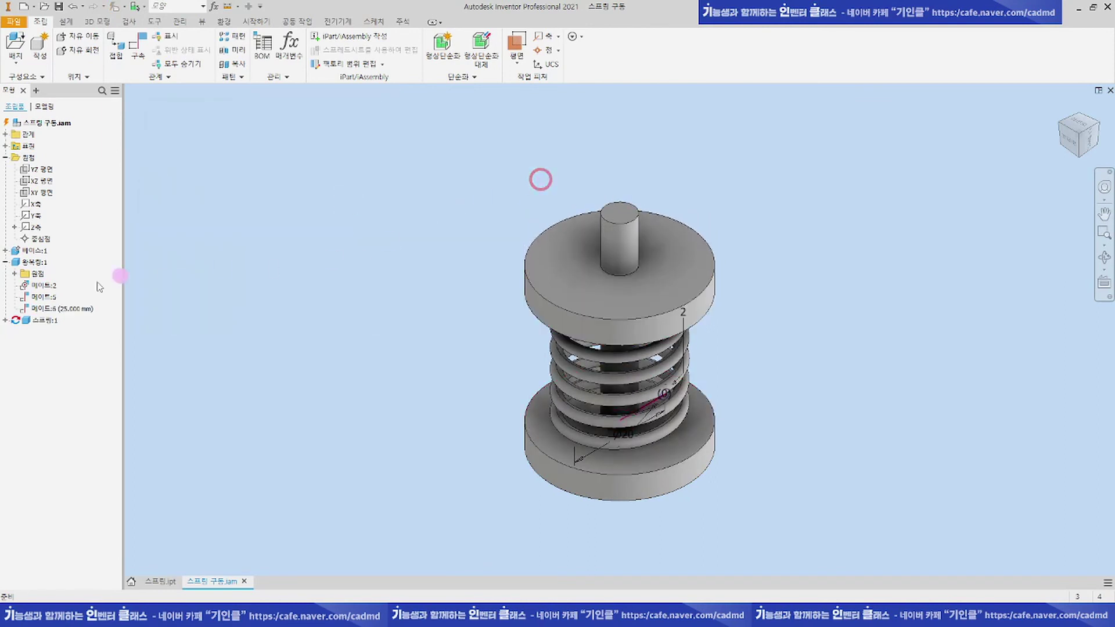
click(662, 349)
click(40, 321)
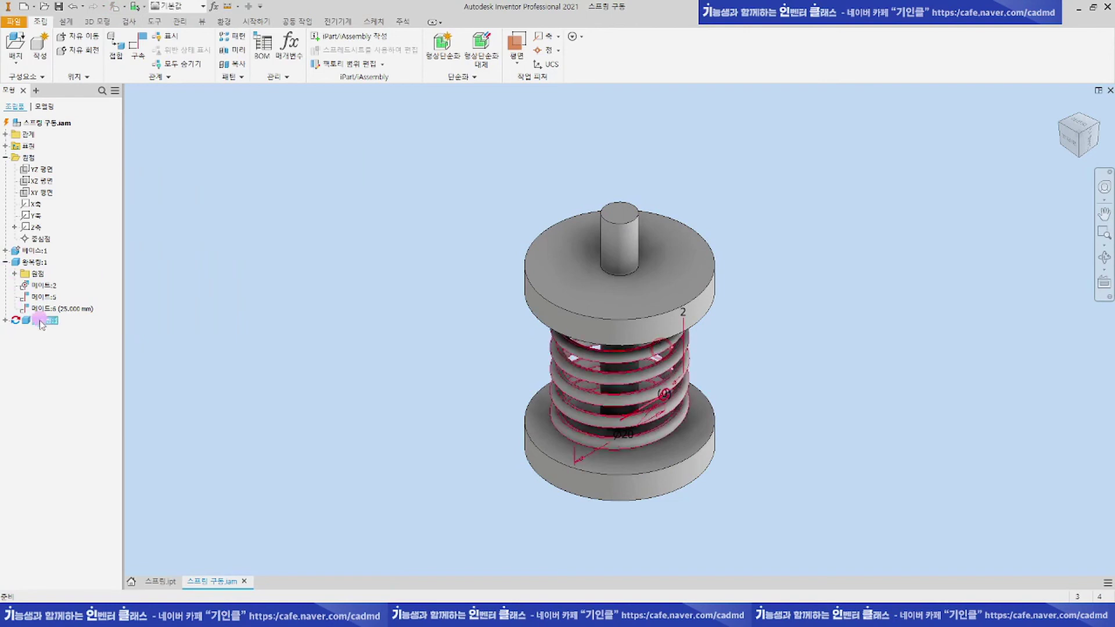
right_click(41, 320)
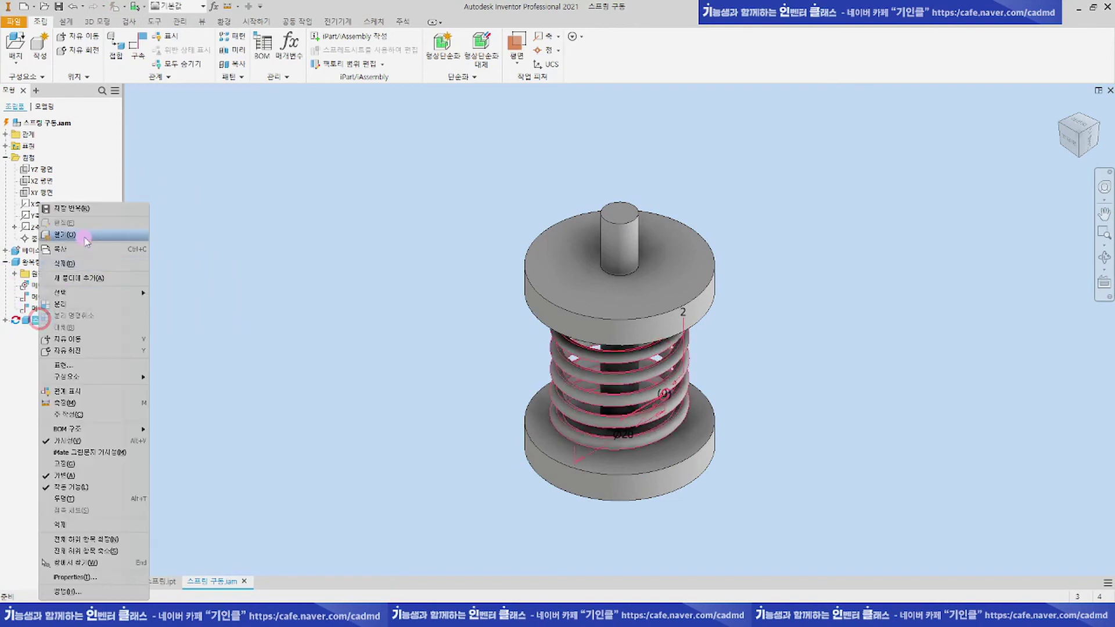
click(83, 237)
Step: Turn off the visibility of the coil's sketch in the spring part and return to the 스프링 구동 assembly
click(46, 245)
right_click(44, 243)
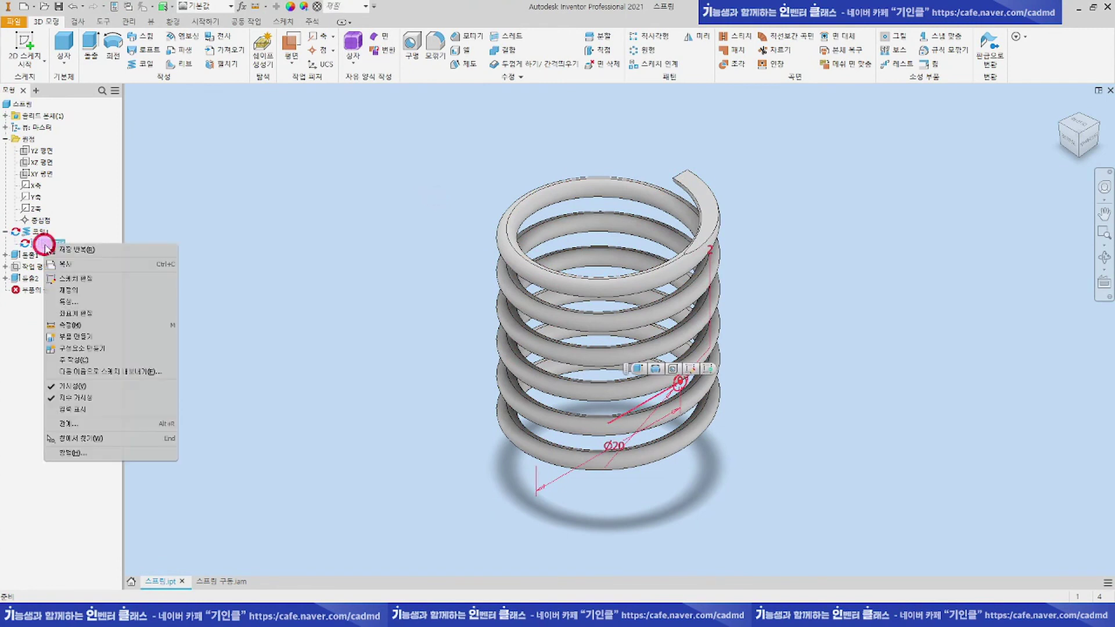
click(86, 386)
click(336, 227)
click(513, 149)
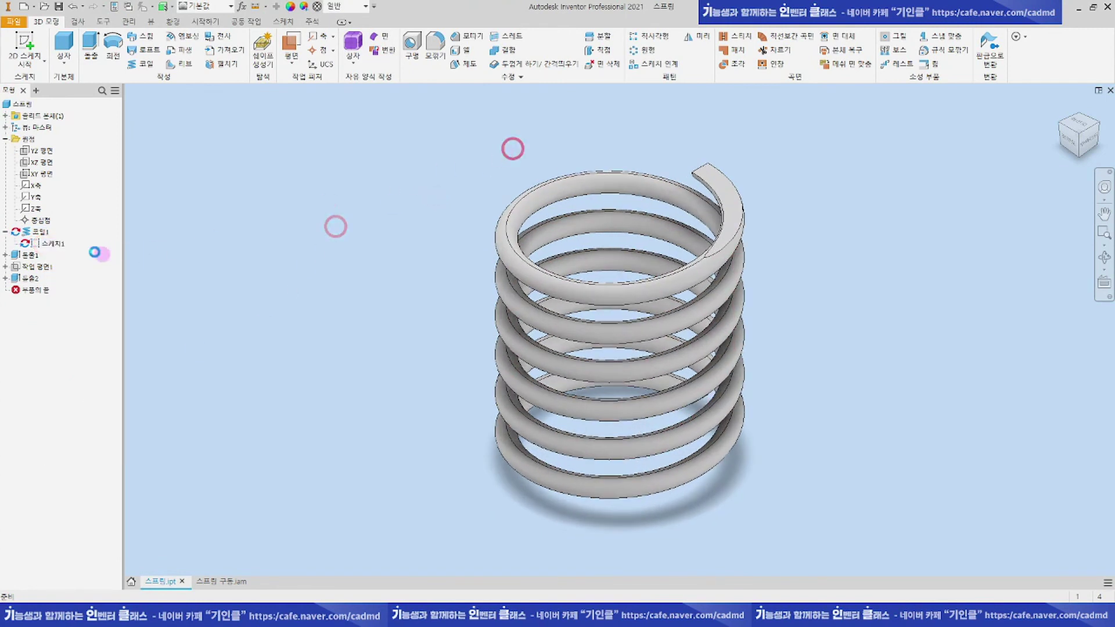
click(59, 244)
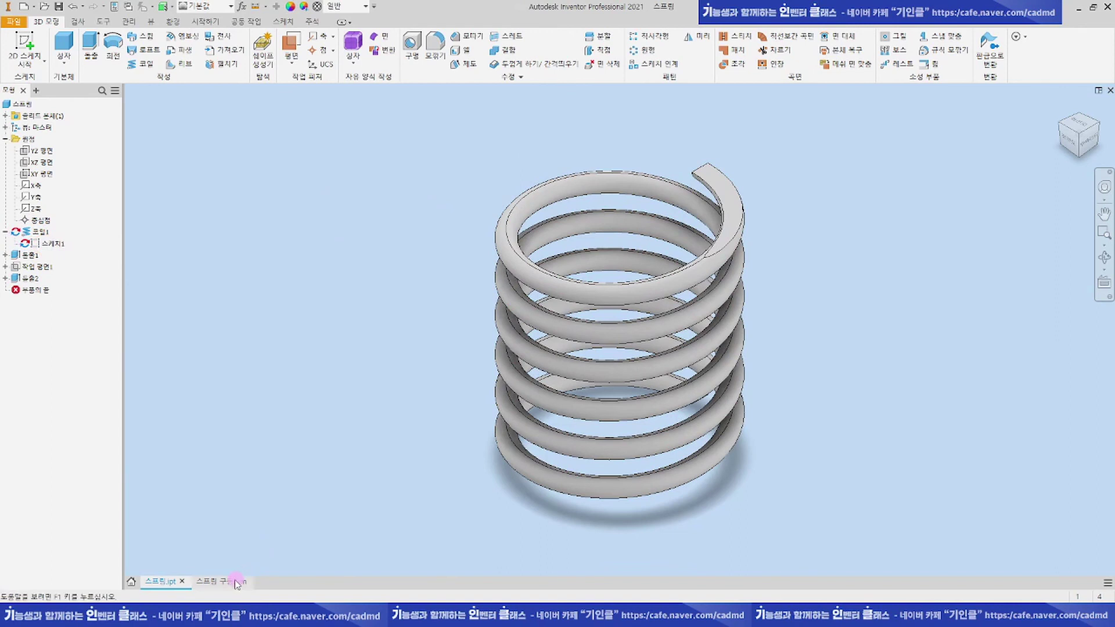
click(232, 581)
scroll(483, 198, up, 1)
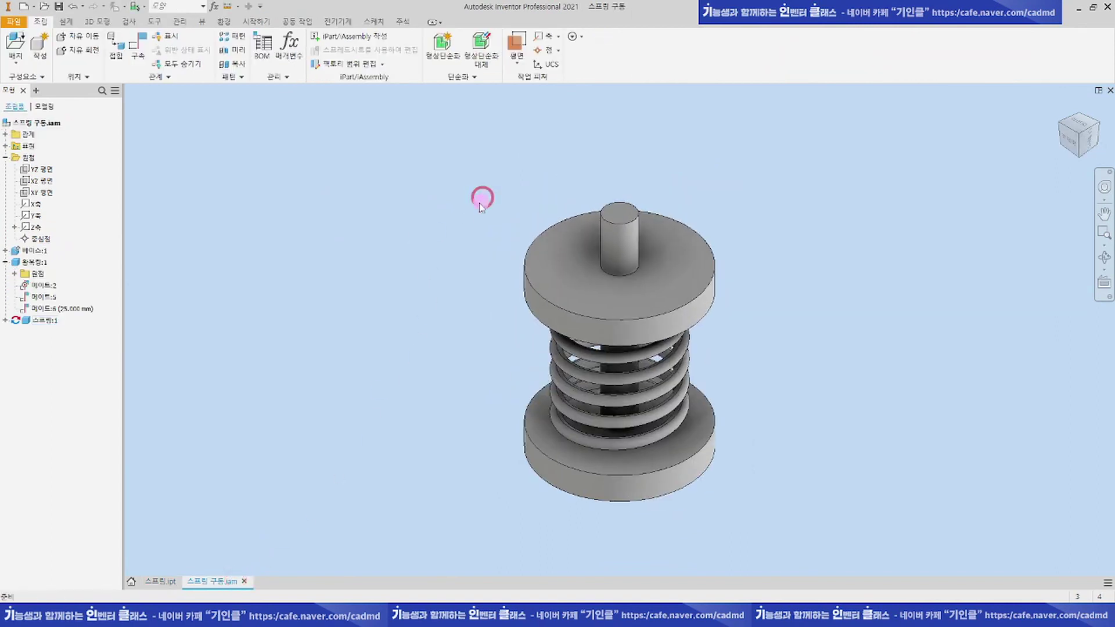
Step: Enter the Inventor Studio environment, activate an animation, and show its timeline with the action editor expanded
click(226, 23)
click(108, 51)
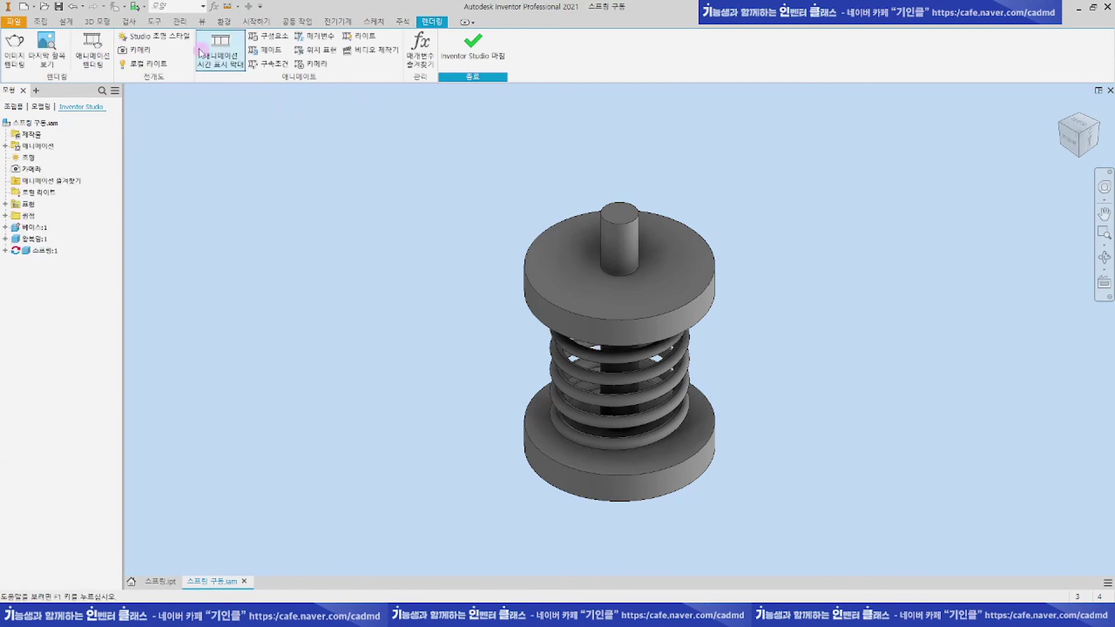
click(227, 58)
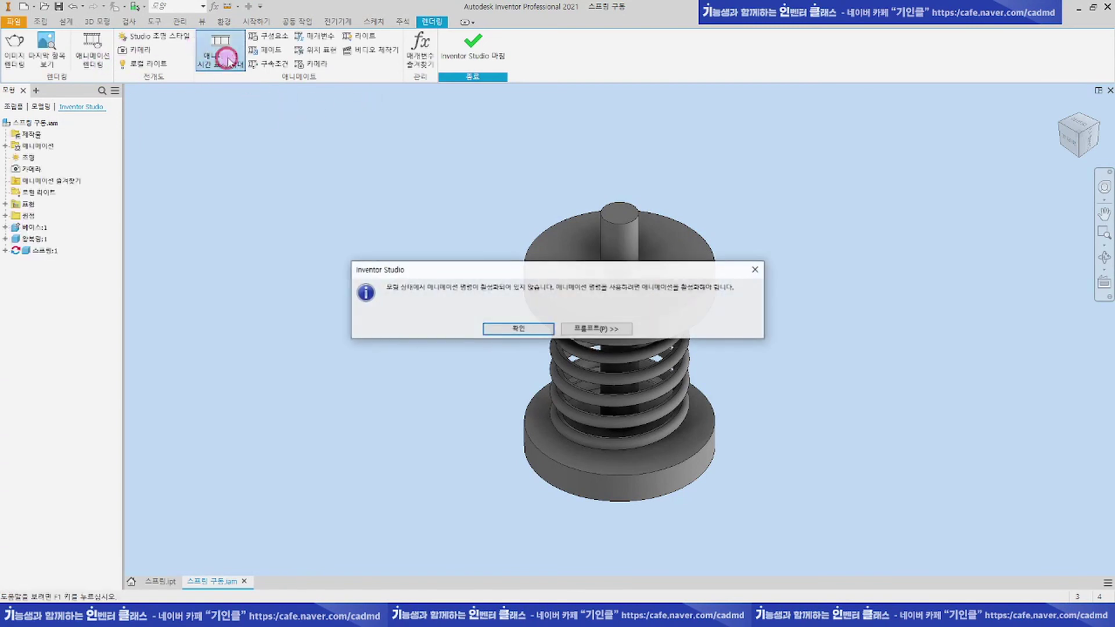
click(526, 329)
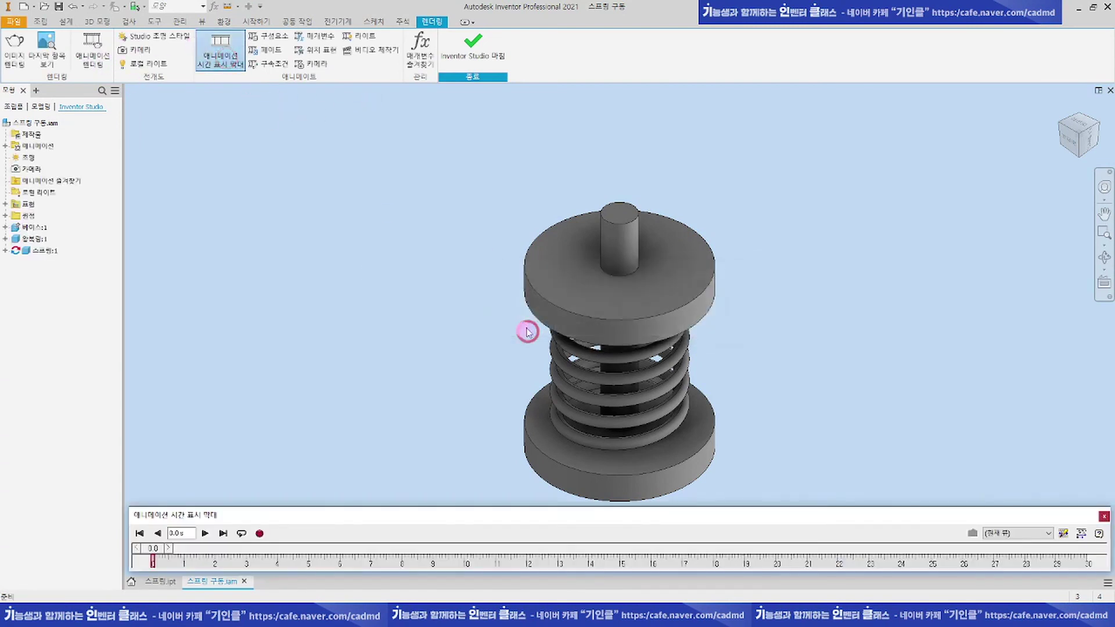
click(1083, 536)
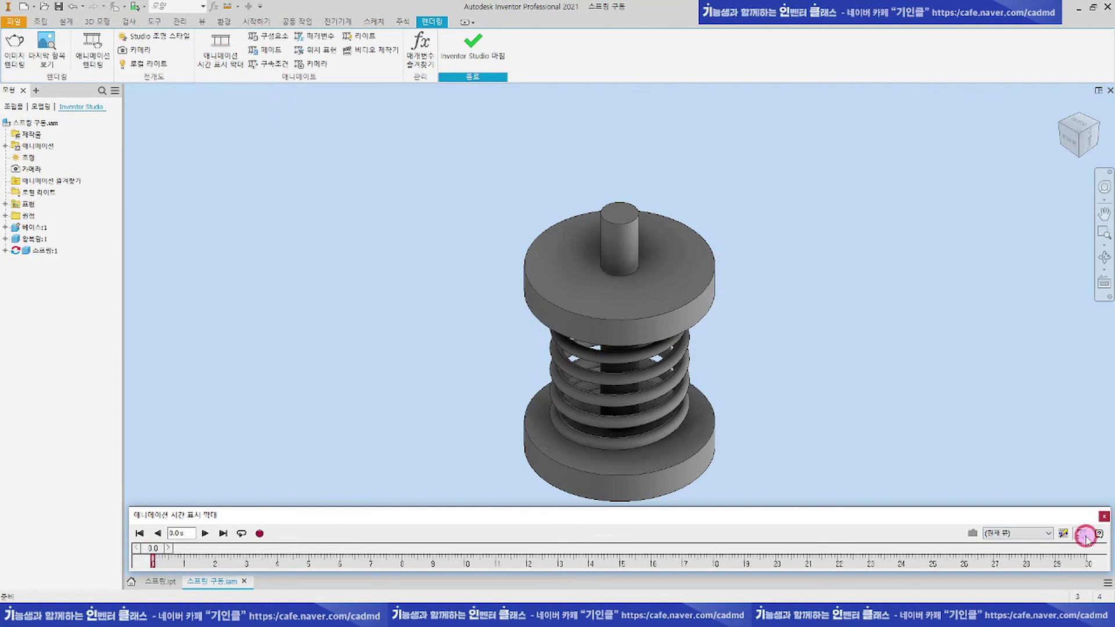
Step: Animate the upper disc's 25 mm offset mate to an end value of 30 mm, with a specified time from 0 to 5 s
click(6, 239)
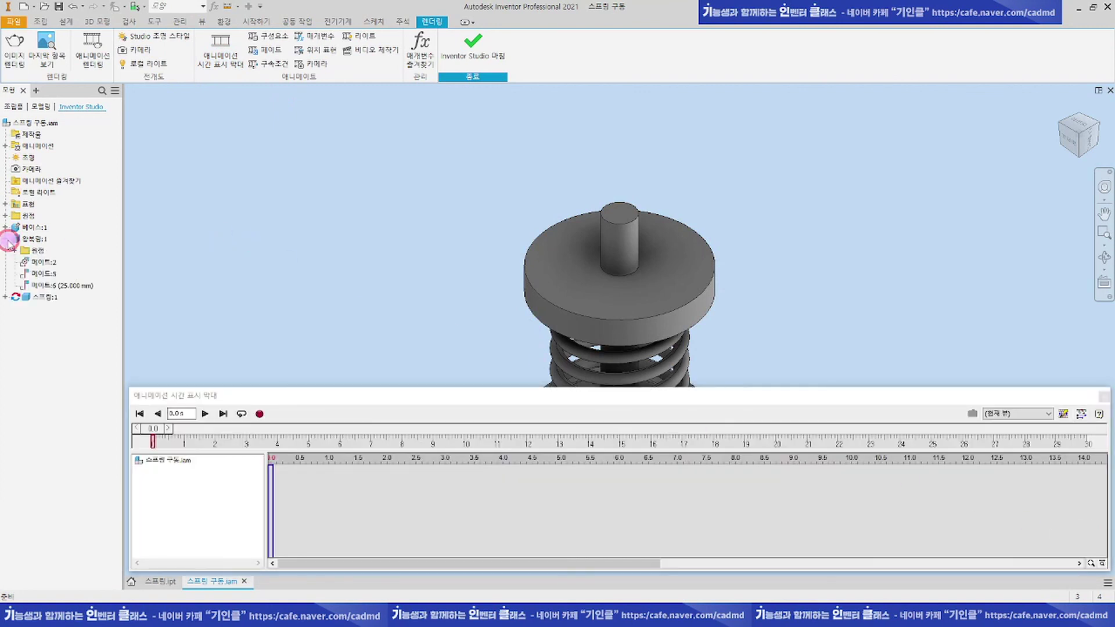
right_click(59, 287)
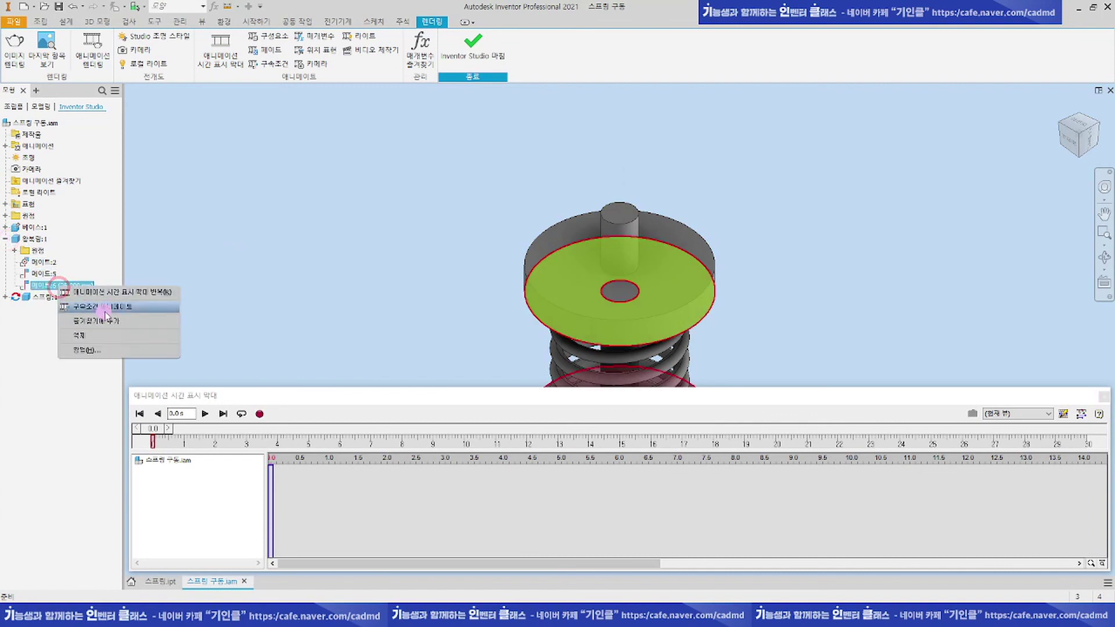
click(103, 307)
click(402, 144)
text(30)
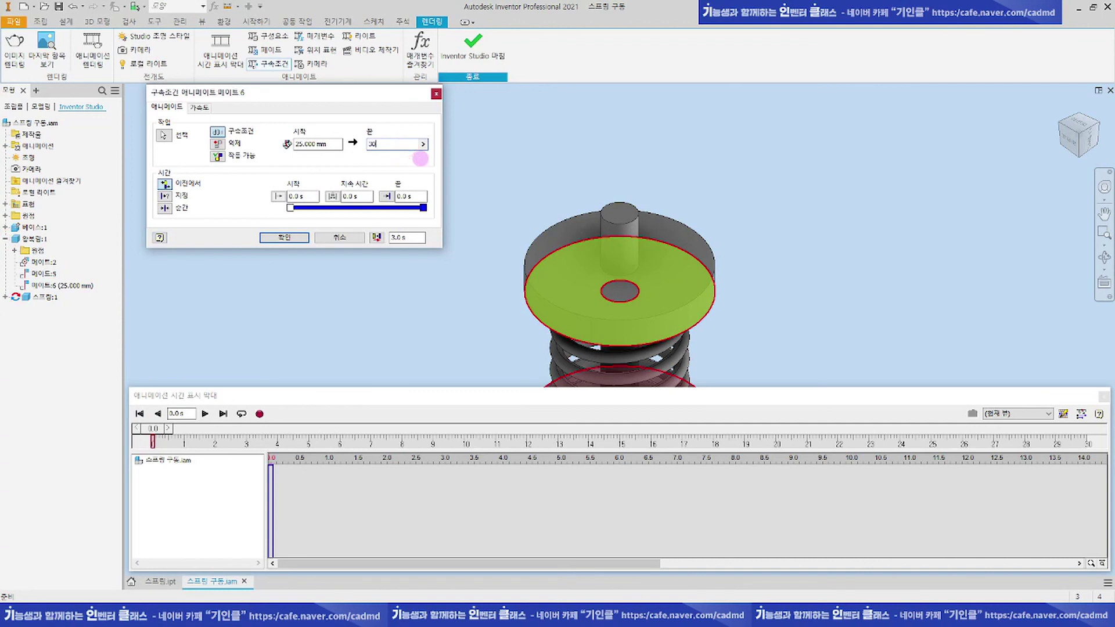
click(164, 196)
click(418, 195)
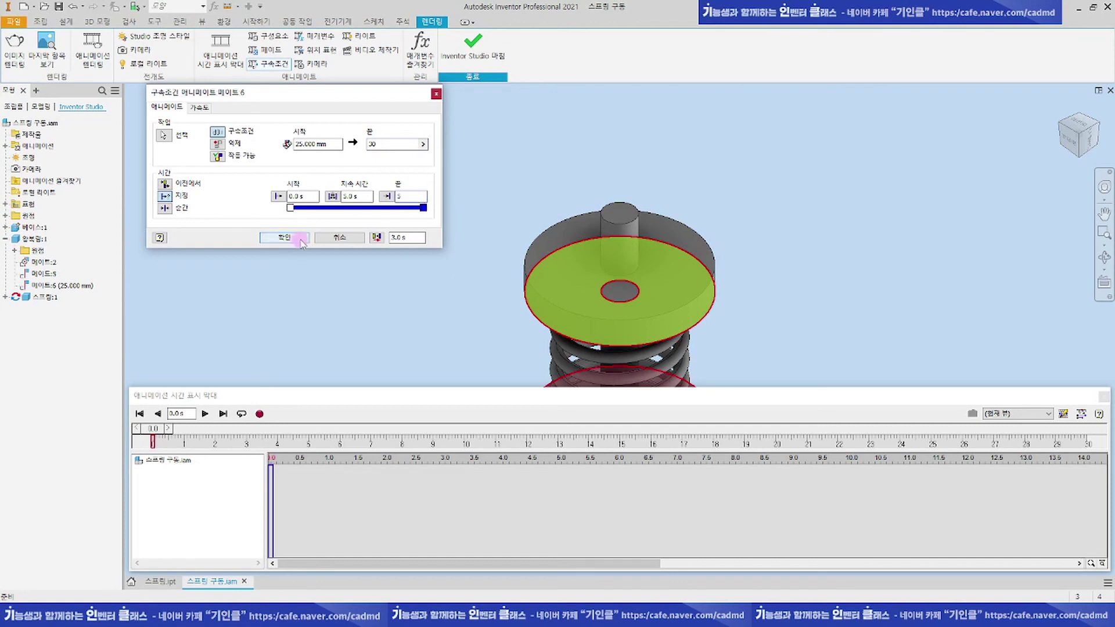
text(5)
click(298, 238)
Step: Play the mate animation from the beginning and stop it after the 5 s action ends
click(138, 413)
drag(197, 399, 203, 491)
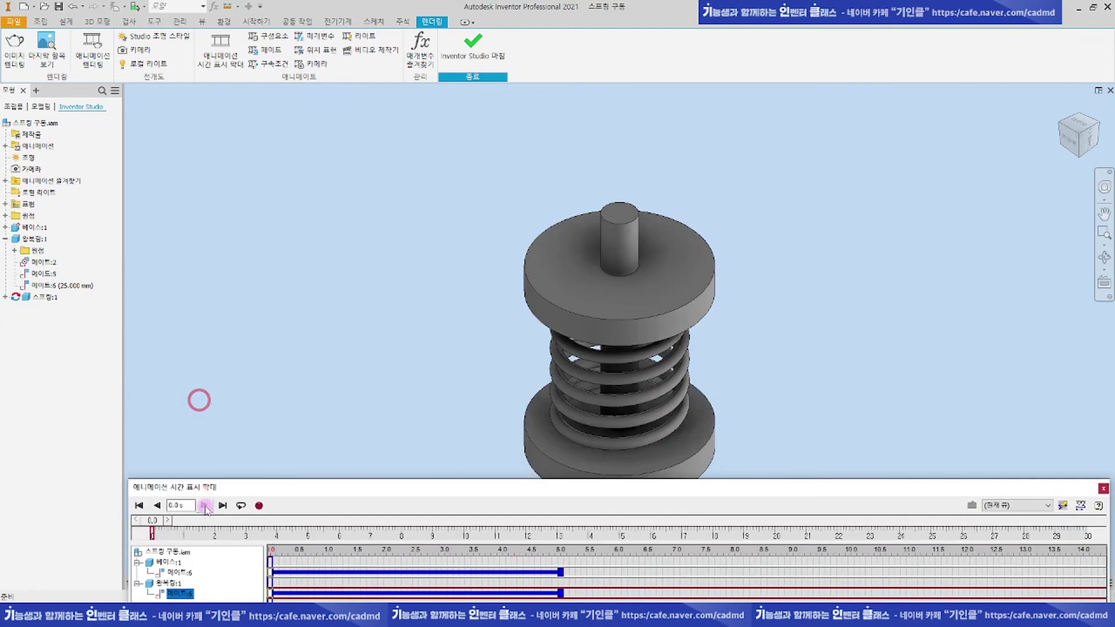
click(205, 505)
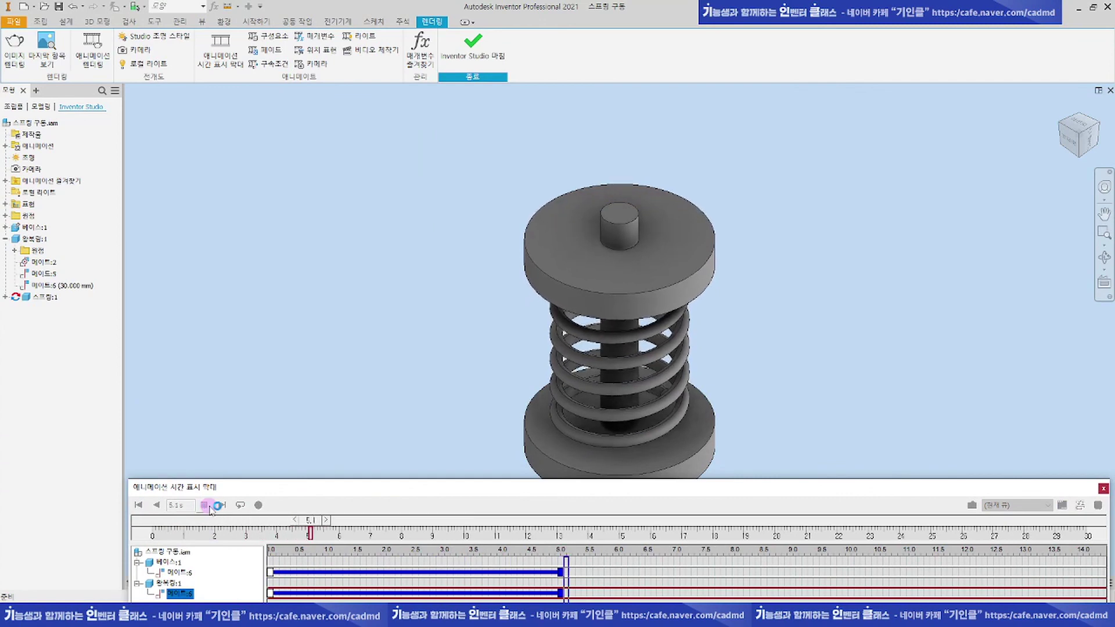
click(208, 506)
Step: Mirror the 0 to 5 s mate action on the timeline with the return starting at about 5.3 s, and play it through
drag(259, 486, 248, 419)
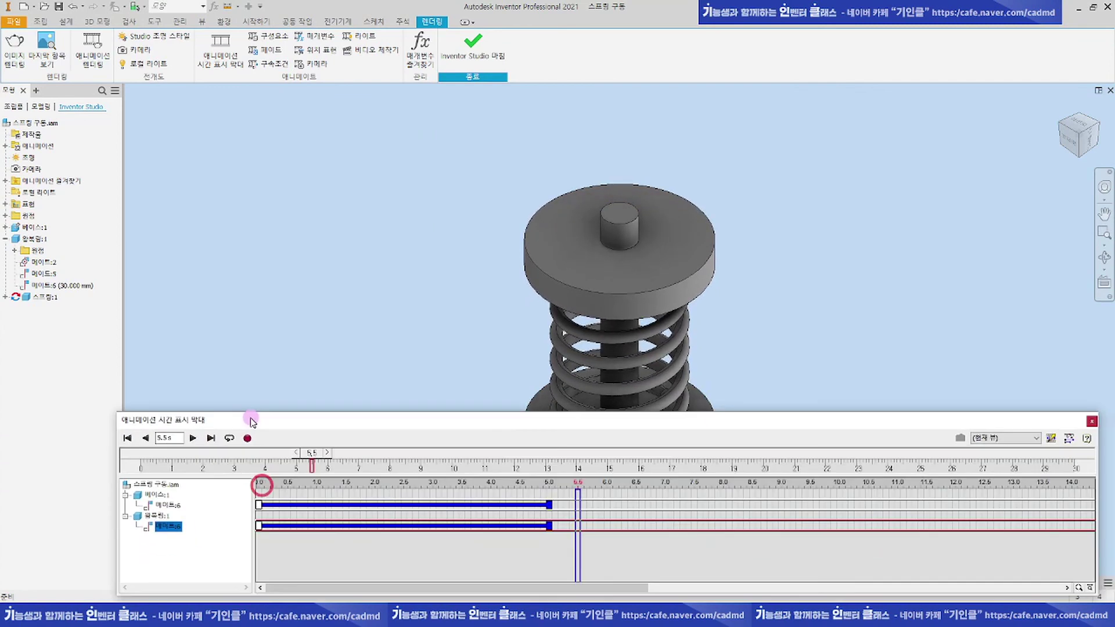
right_click(444, 515)
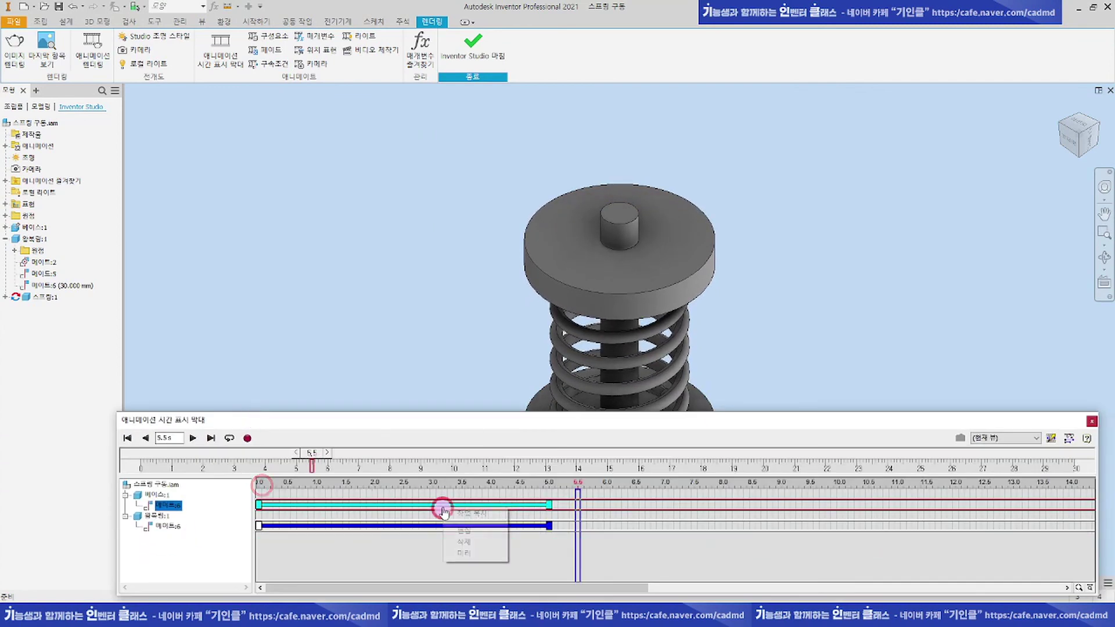
click(474, 552)
mouse_move(565, 504)
mouse_down()
mouse_move(582, 504)
mouse_move(560, 497)
mouse_up()
click(193, 489)
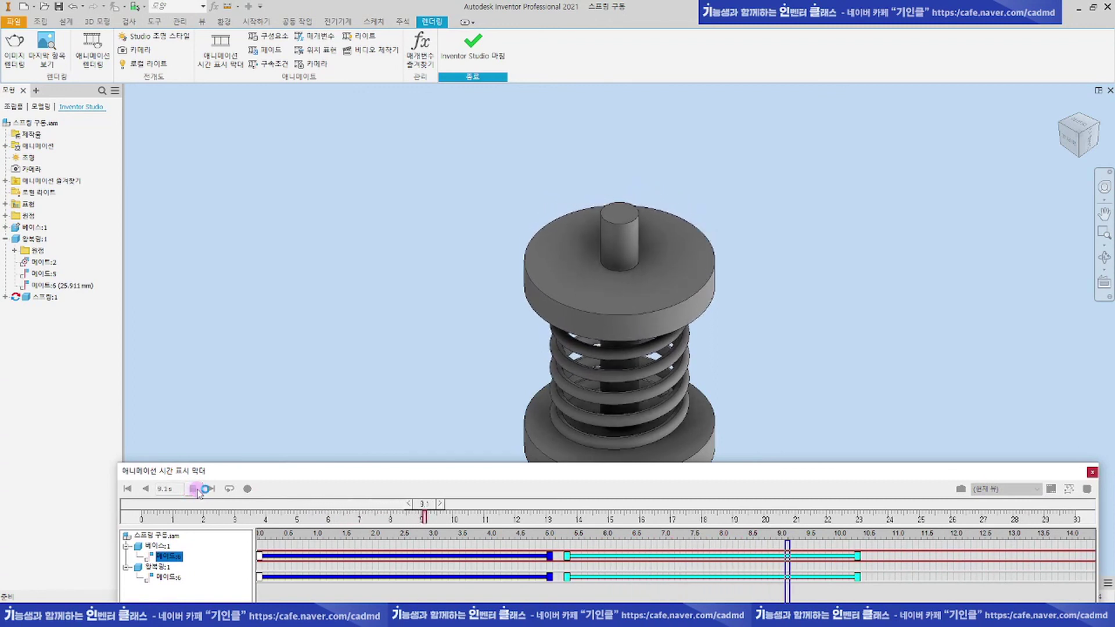
click(196, 490)
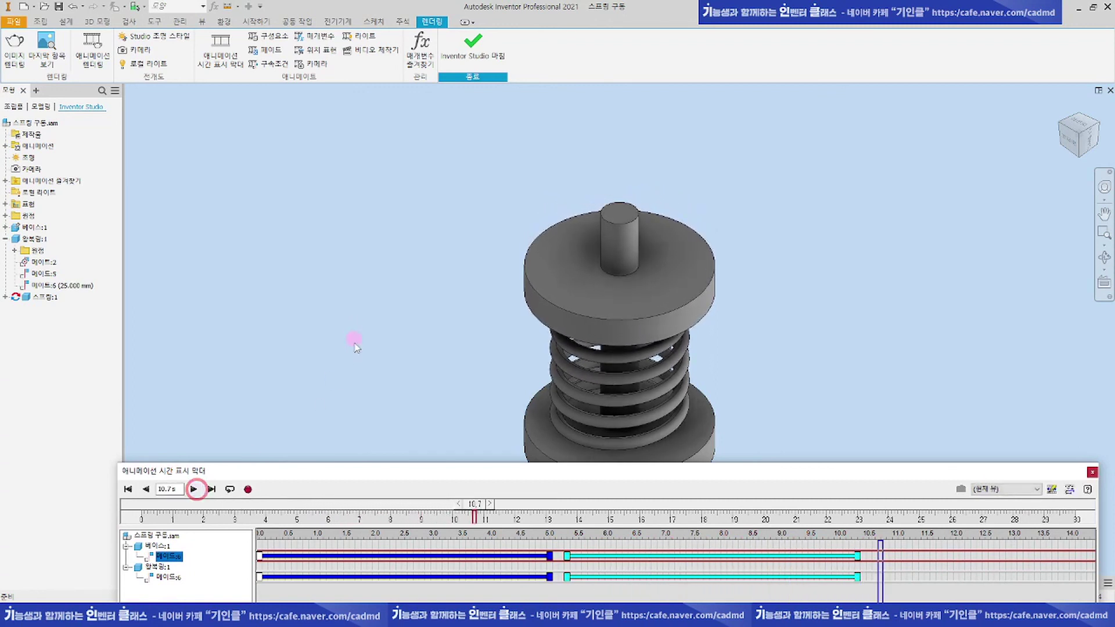